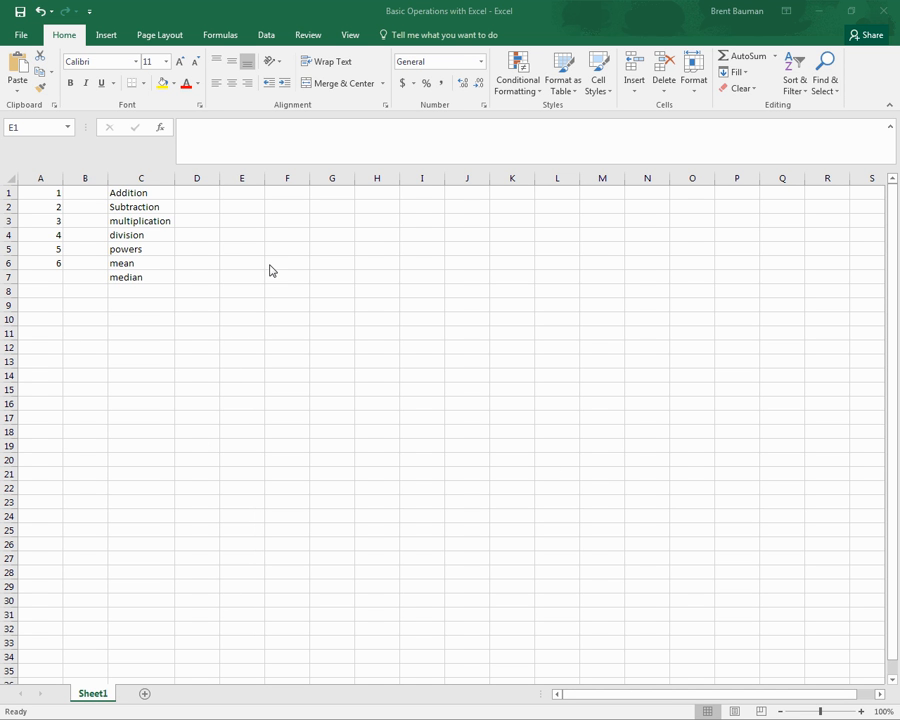
Step: Fill cells A1 through A7 with the numbers 1 to 7, one number per row
click(40, 208)
click(40, 218)
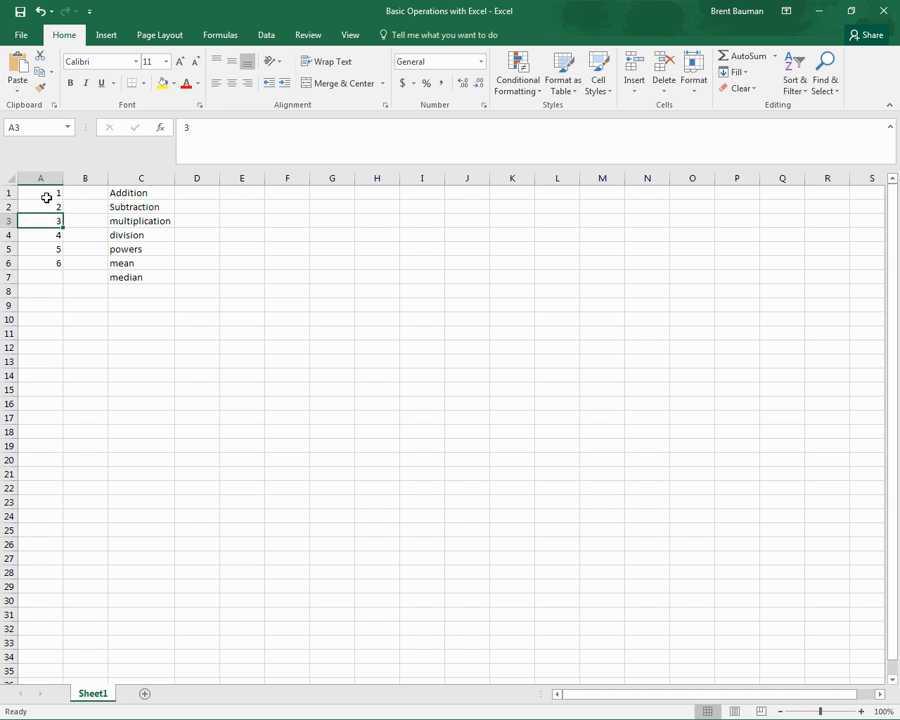
click(46, 196)
text(1)
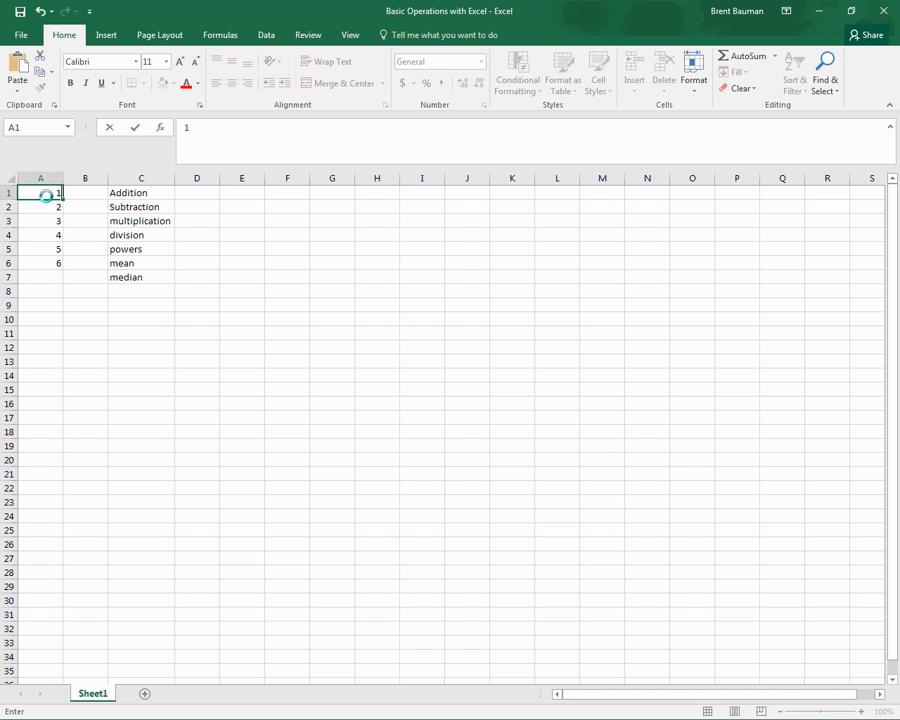
key(Return)
text(2)
key(Return)
text(3)
key(Return)
text(4)
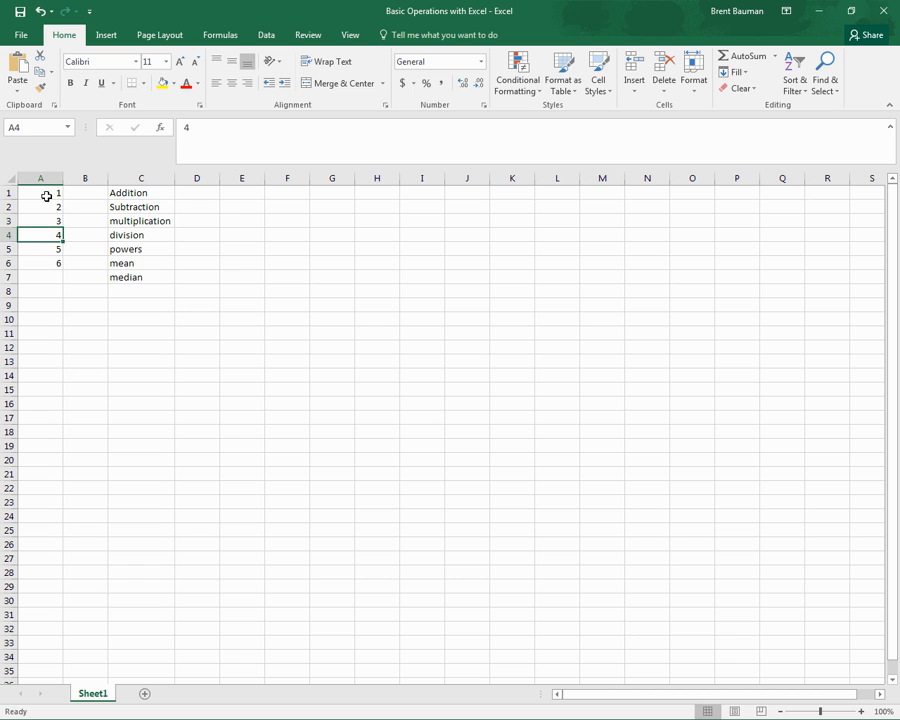
key(Return)
text(5)
key(Return)
text(6)
key(Return)
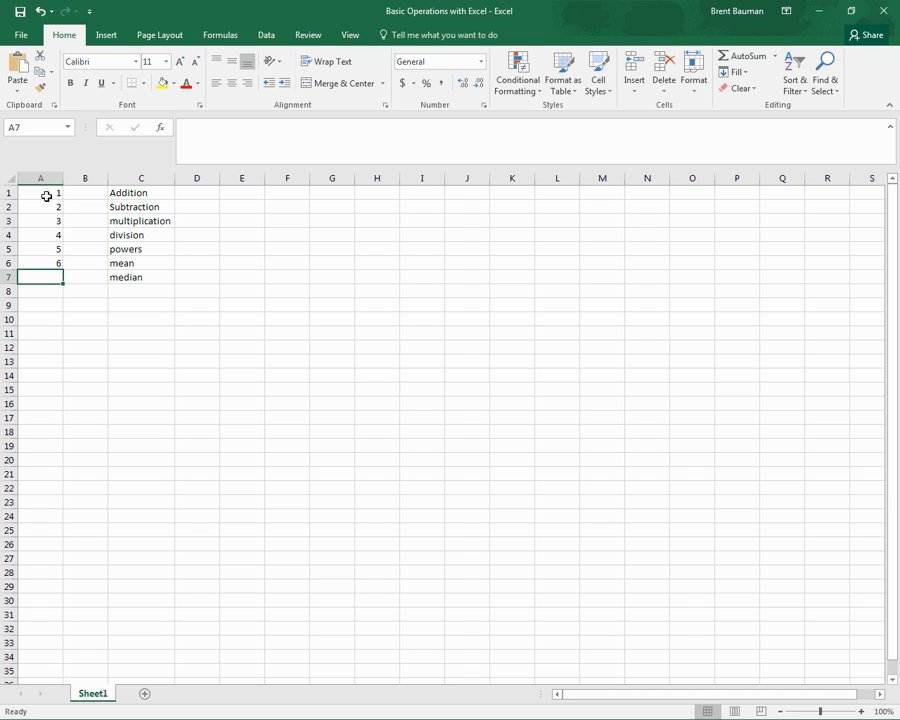
text(7)
key(Return)
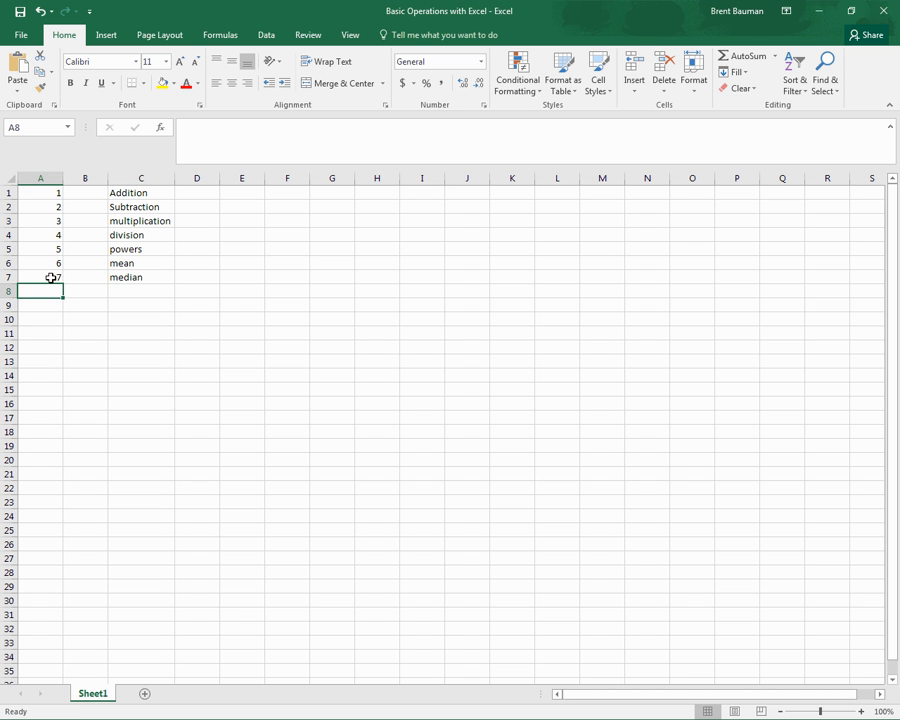
Step: Go through the operation labels in C1 through C7, from Addition down to median
click(142, 192)
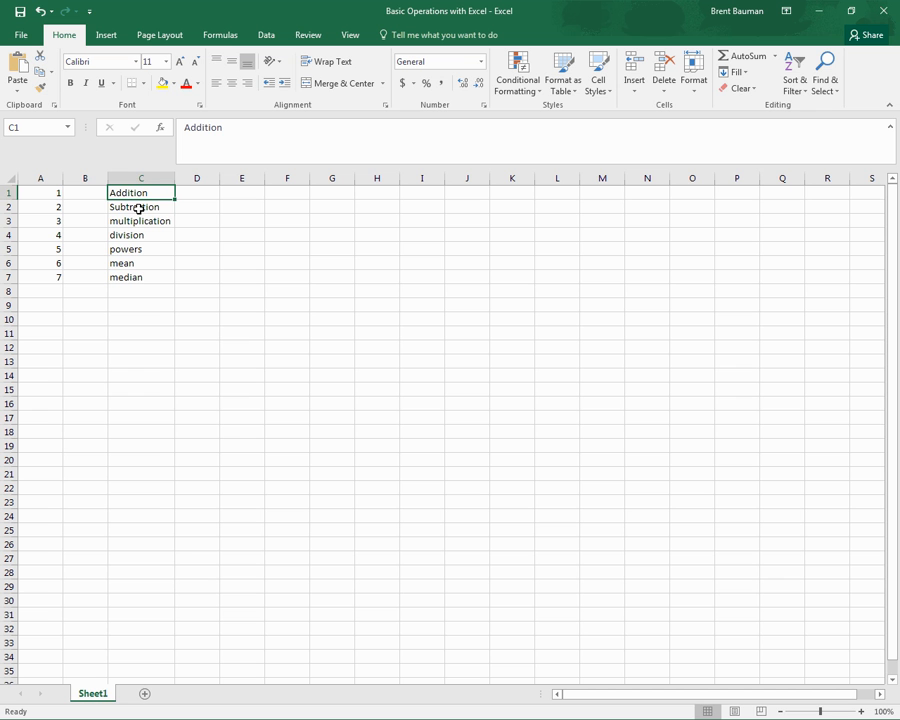
click(138, 208)
click(133, 221)
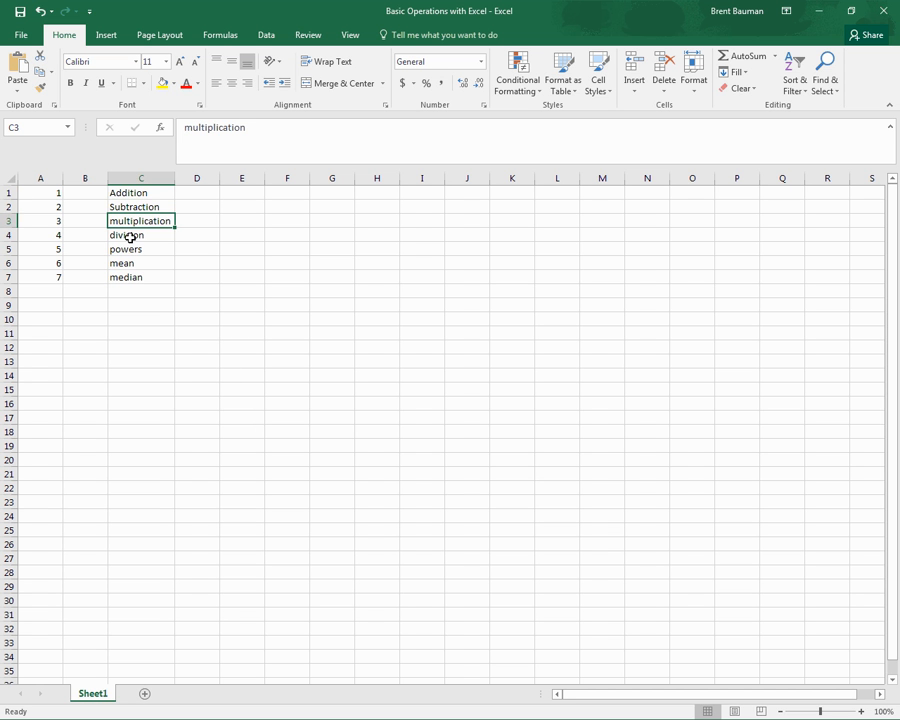
click(128, 235)
click(132, 249)
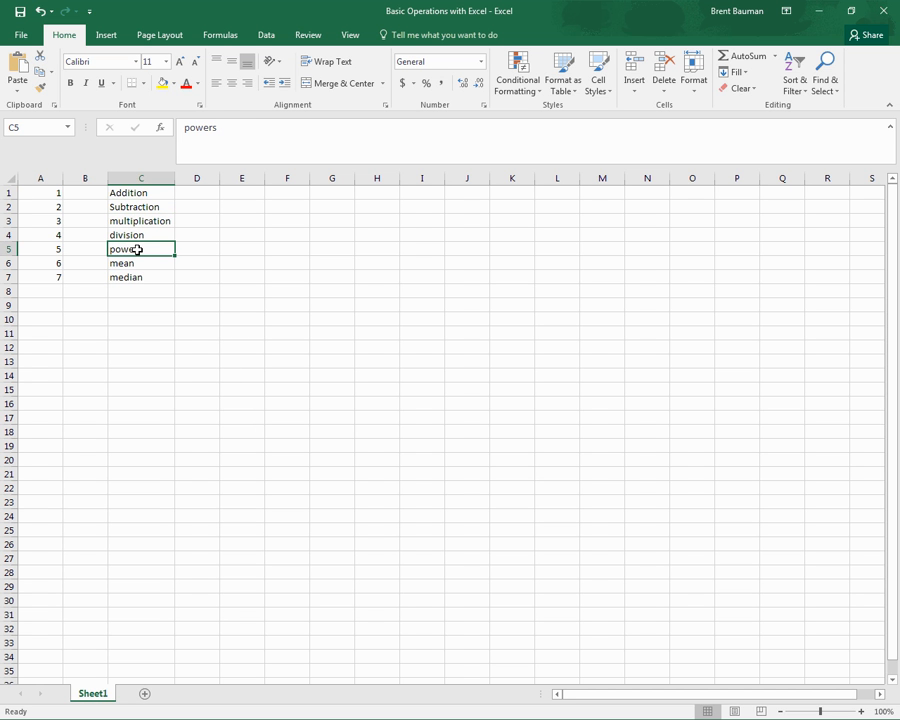
click(137, 265)
click(137, 272)
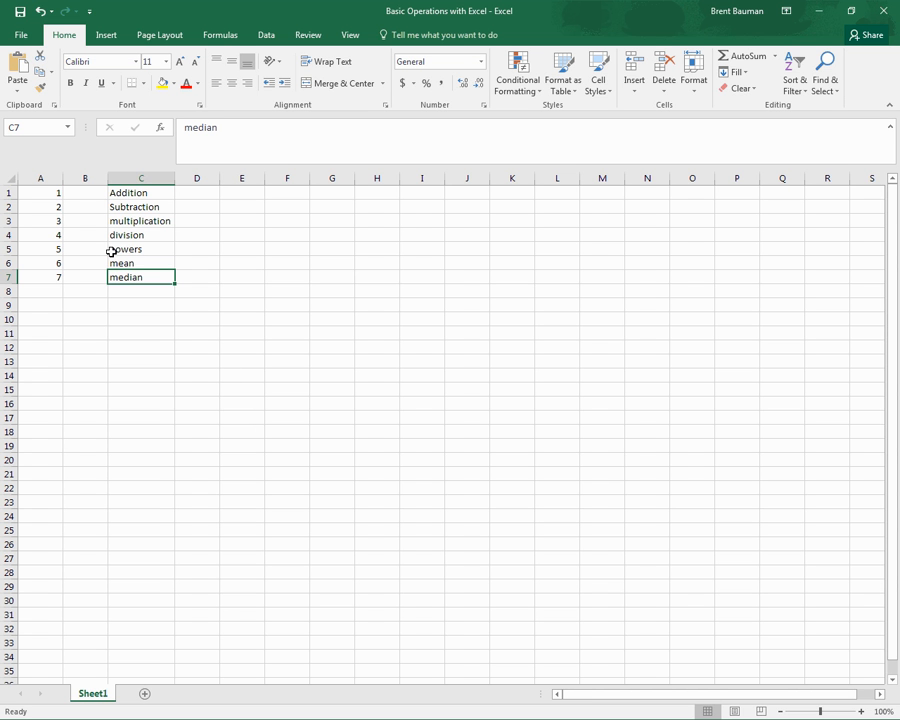
Step: Enter 1+2 without an equals sign in cell D1, beside the Addition label
click(190, 192)
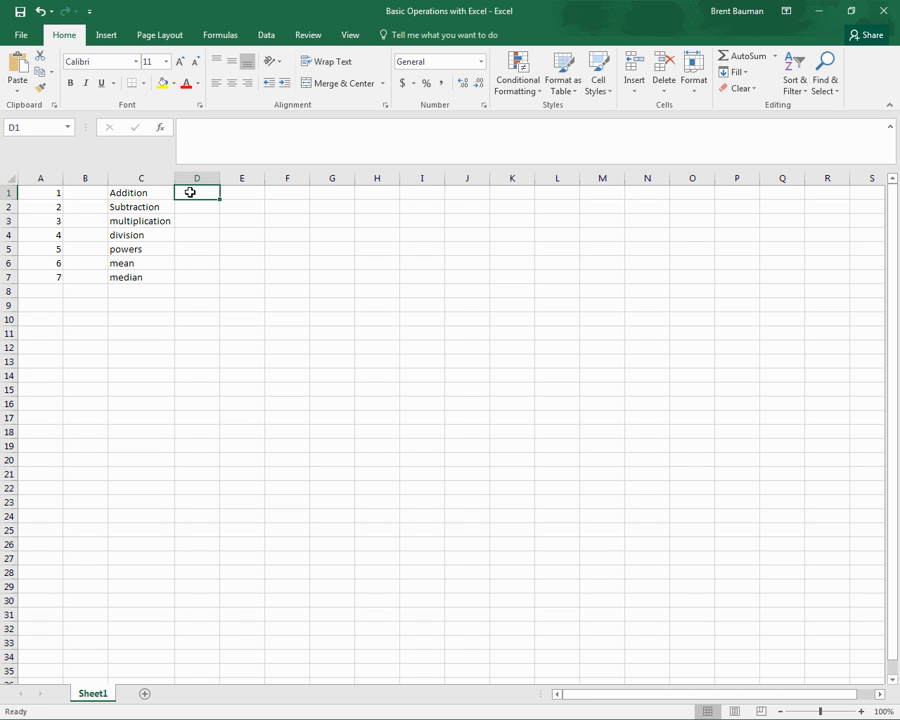
text(1+)
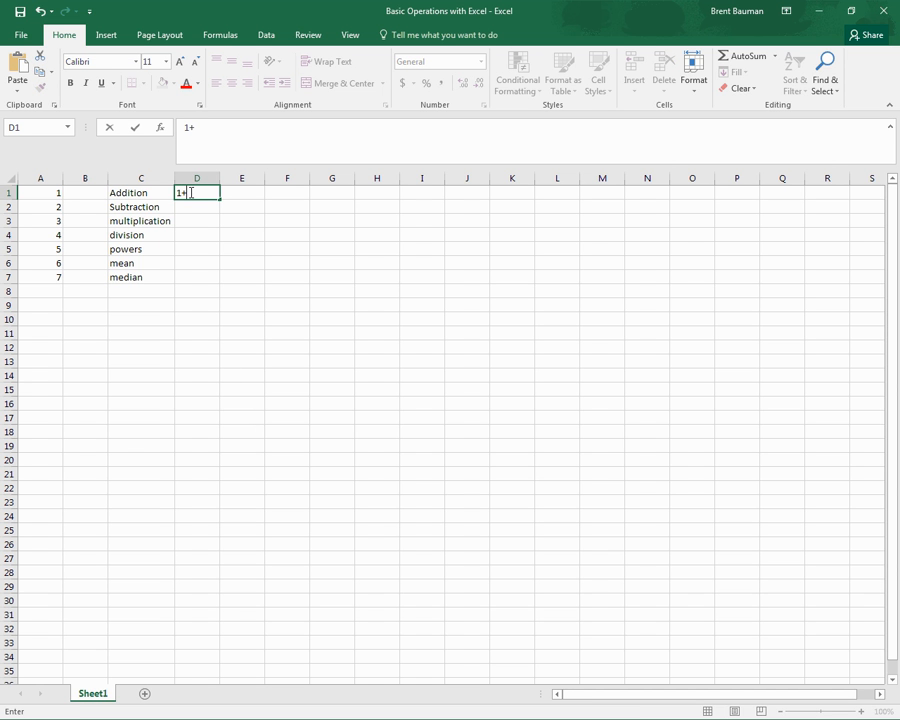
text(2)
key(Return)
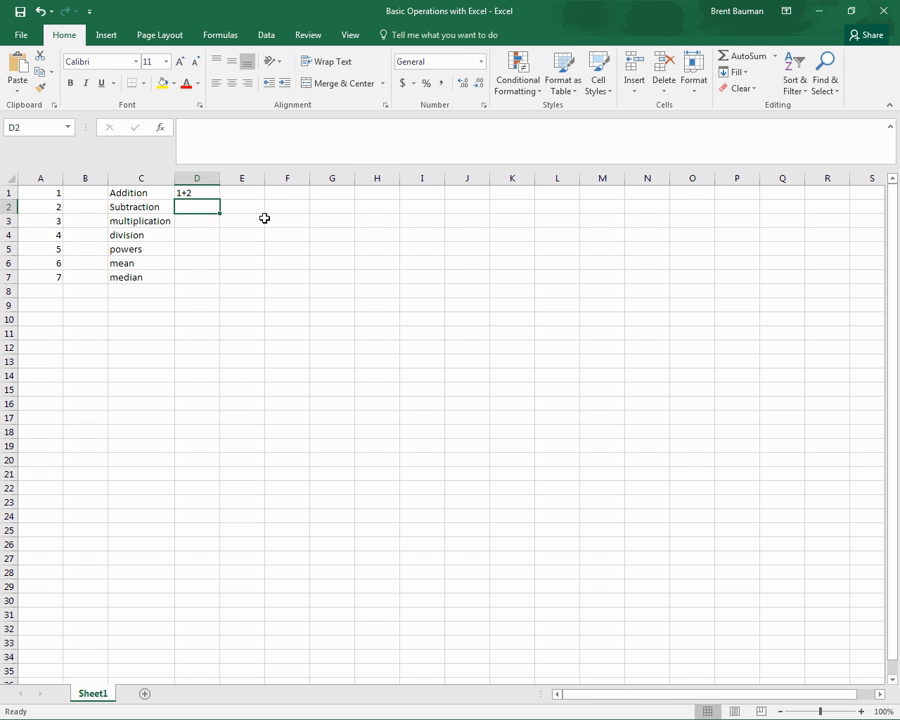
Step: Enter the formula =1+2 in cell E1
click(250, 195)
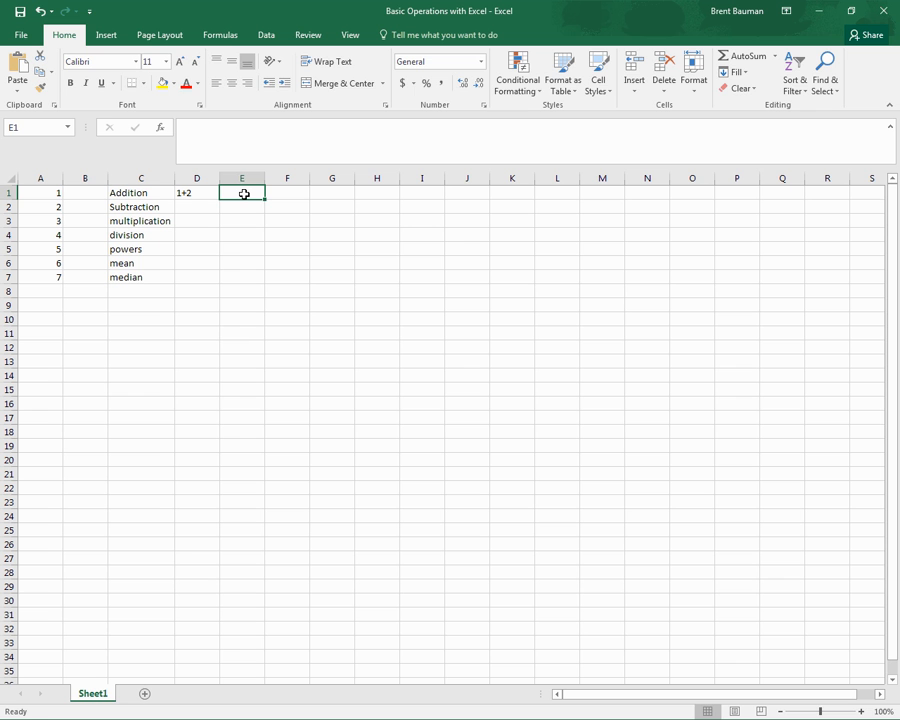
text(=)
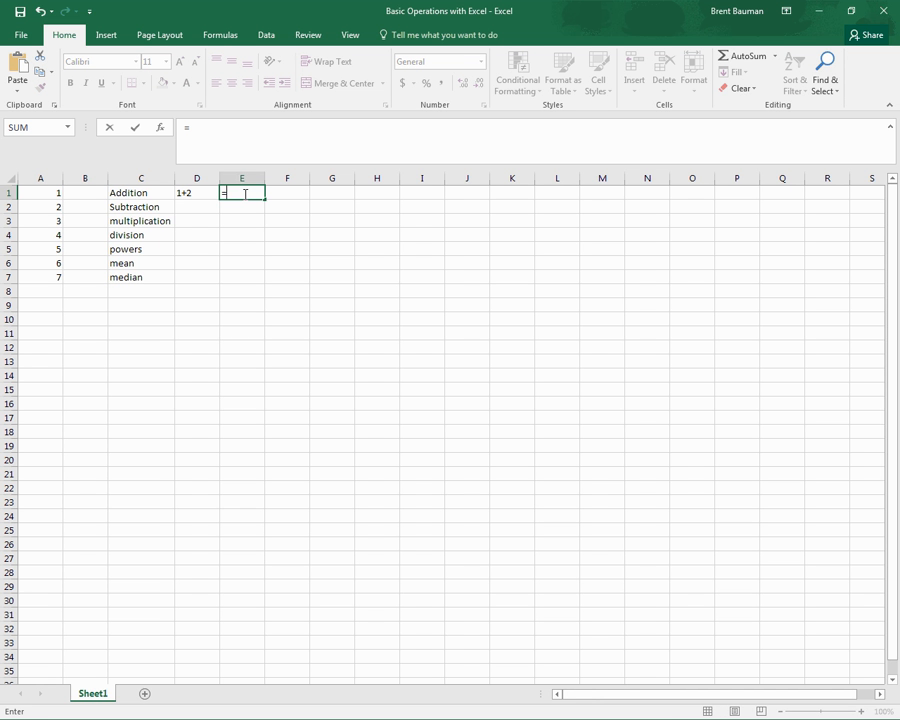
text(1+2)
key(Return)
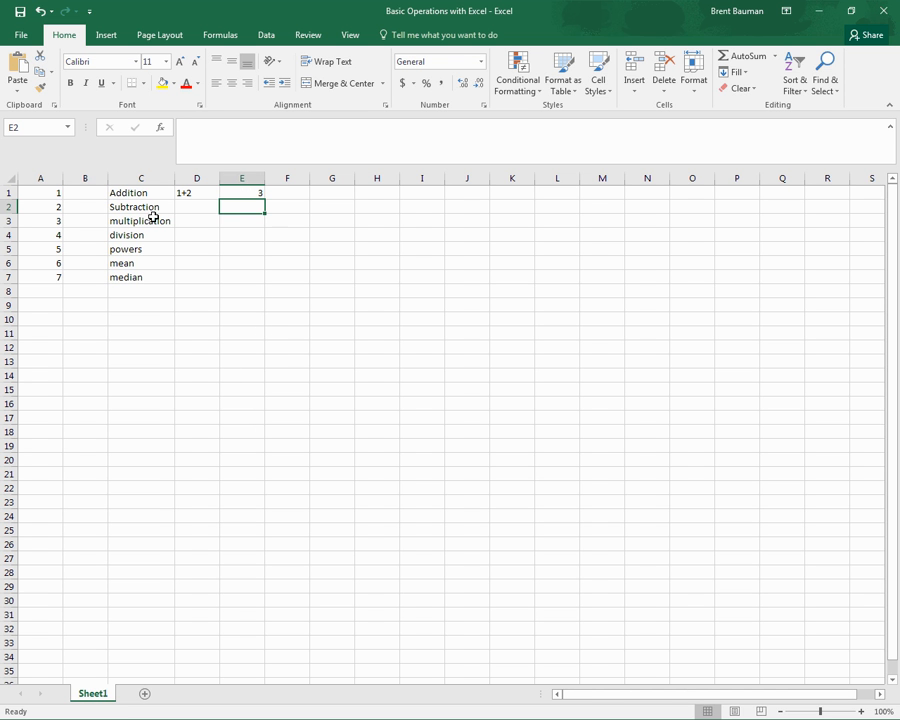
Step: Inspect the formula behind the result in cell E1, leaving it as it is
click(251, 190)
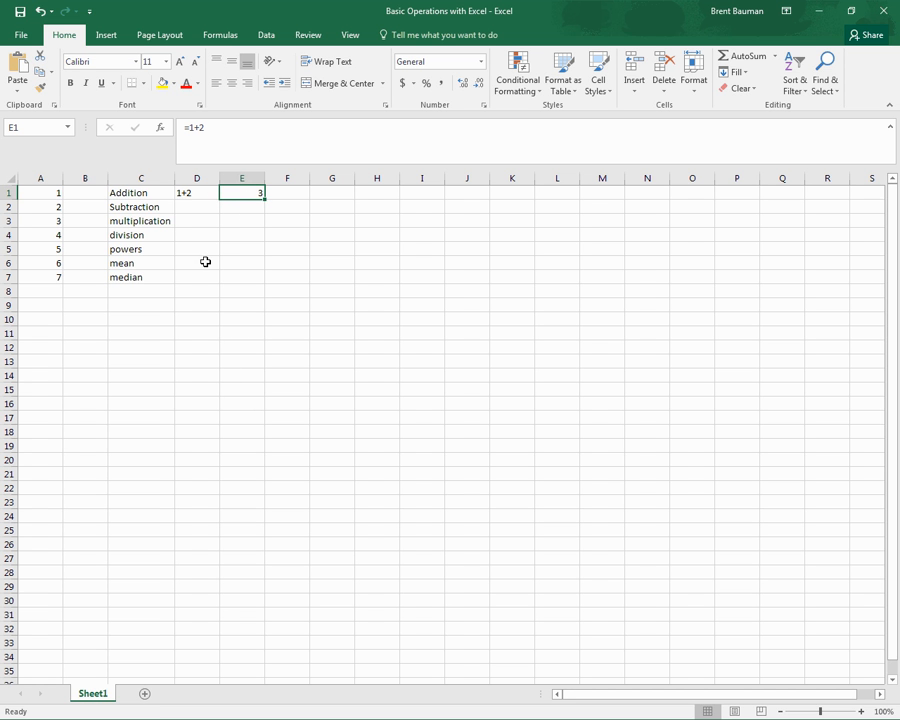
click(193, 221)
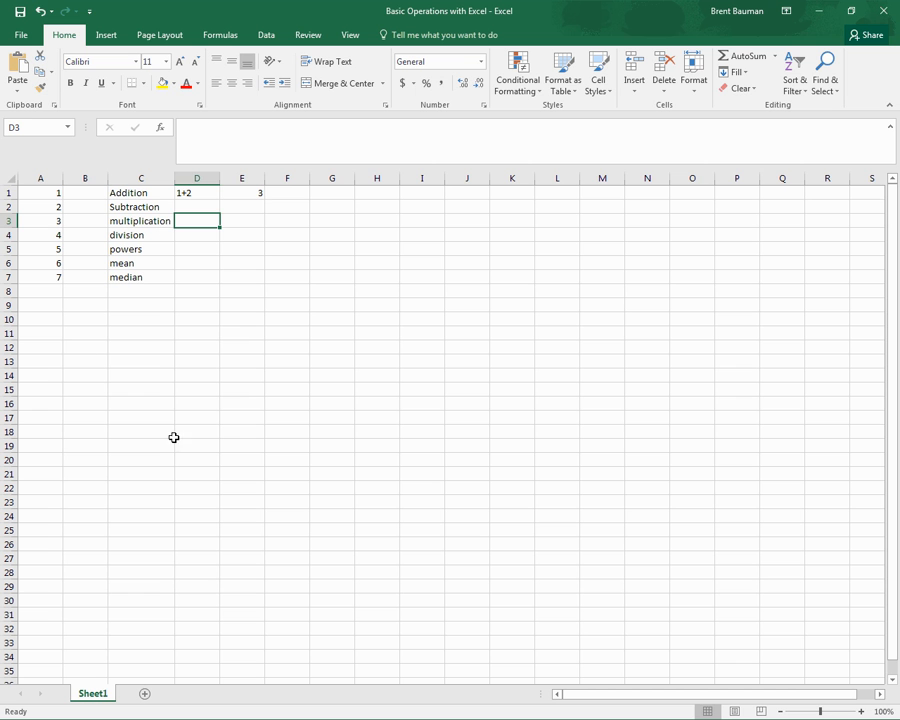
click(249, 193)
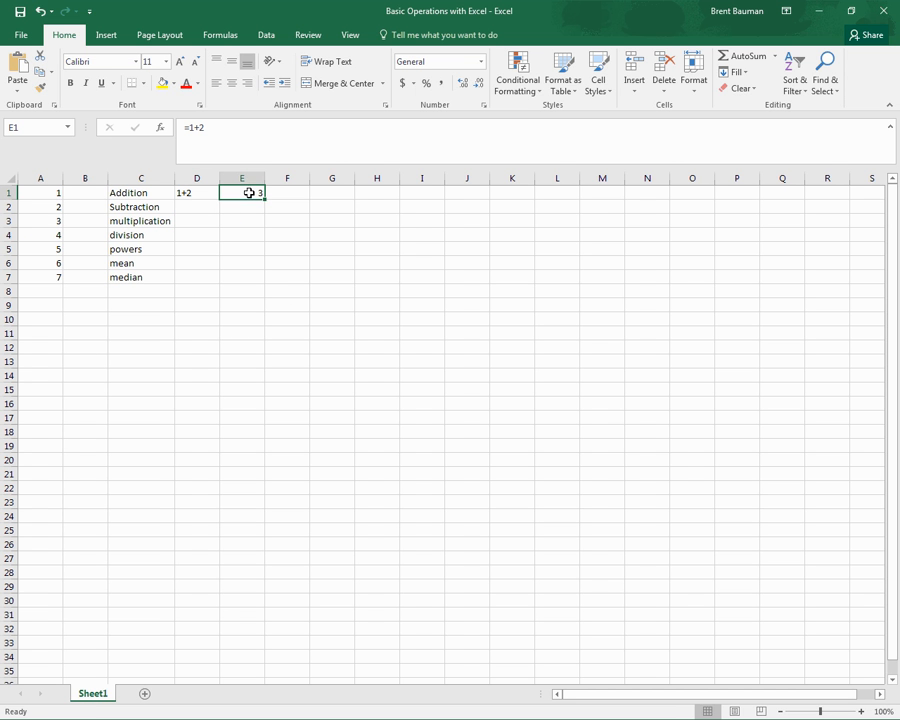
drag(174, 128, 202, 130)
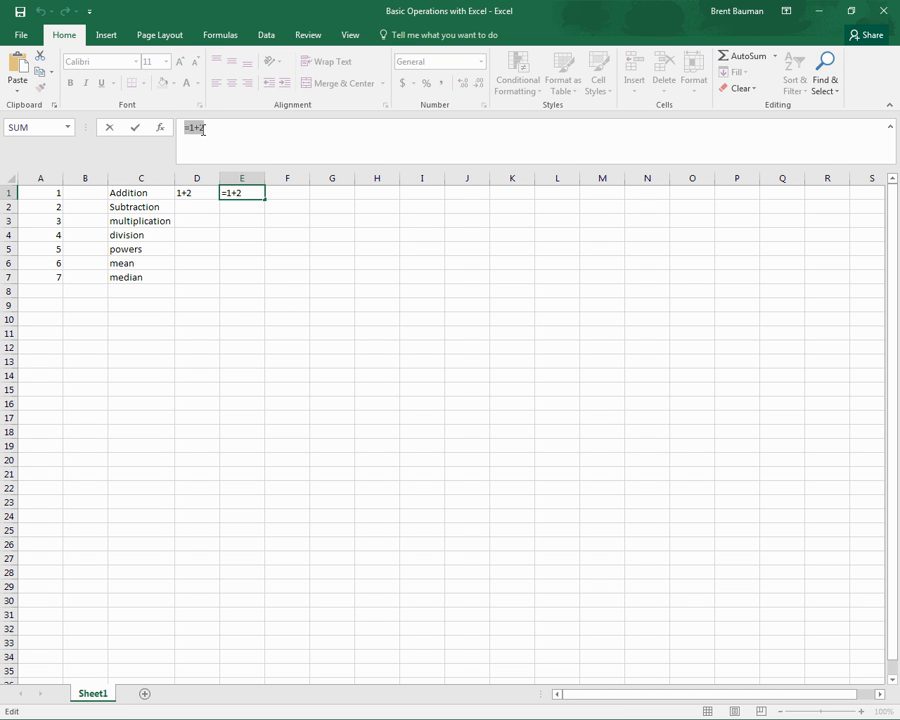
click(214, 152)
key(Return)
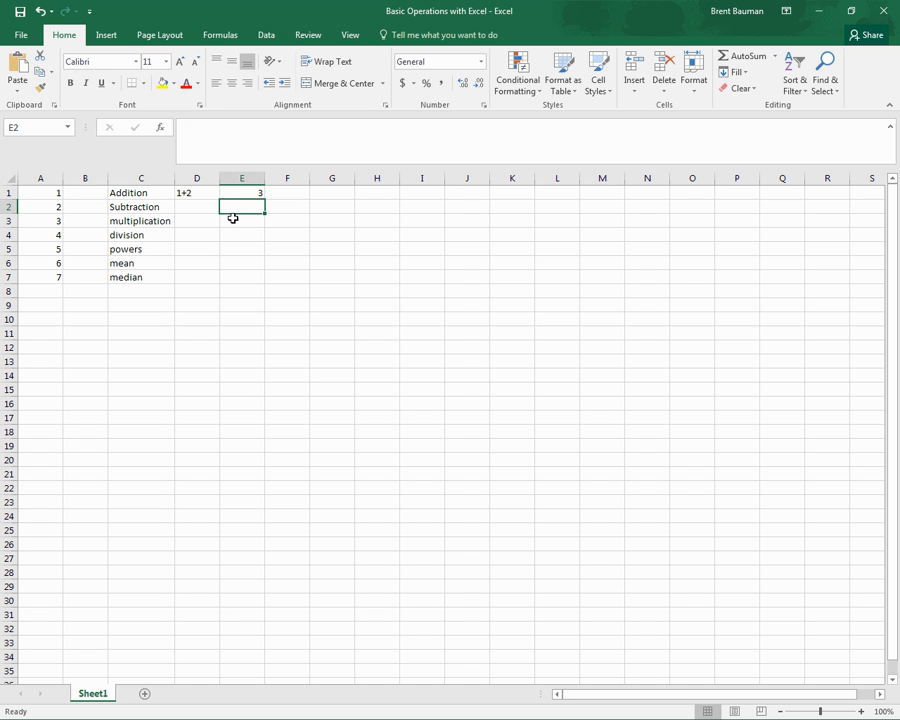
click(255, 190)
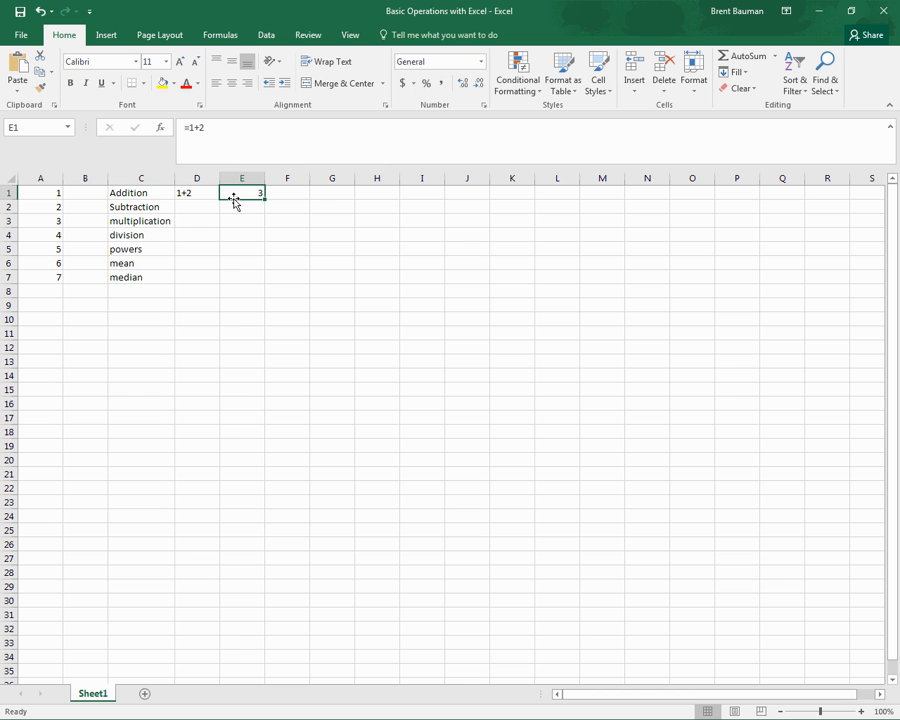
Step: Enter the formula =A1+A2 in cell F1 using references to the first two numbers in column A
click(289, 193)
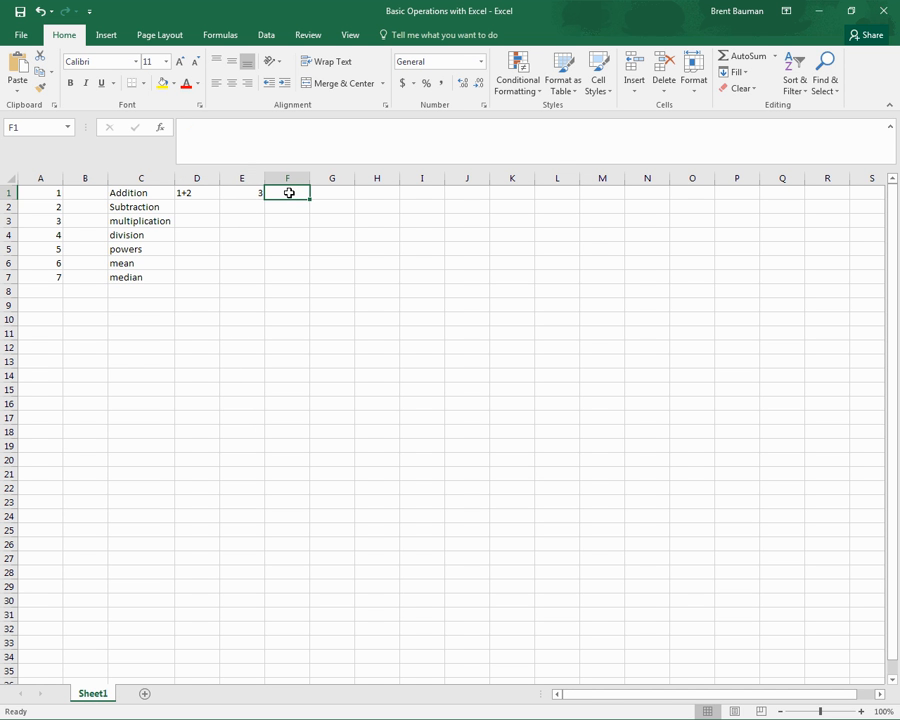
text(=)
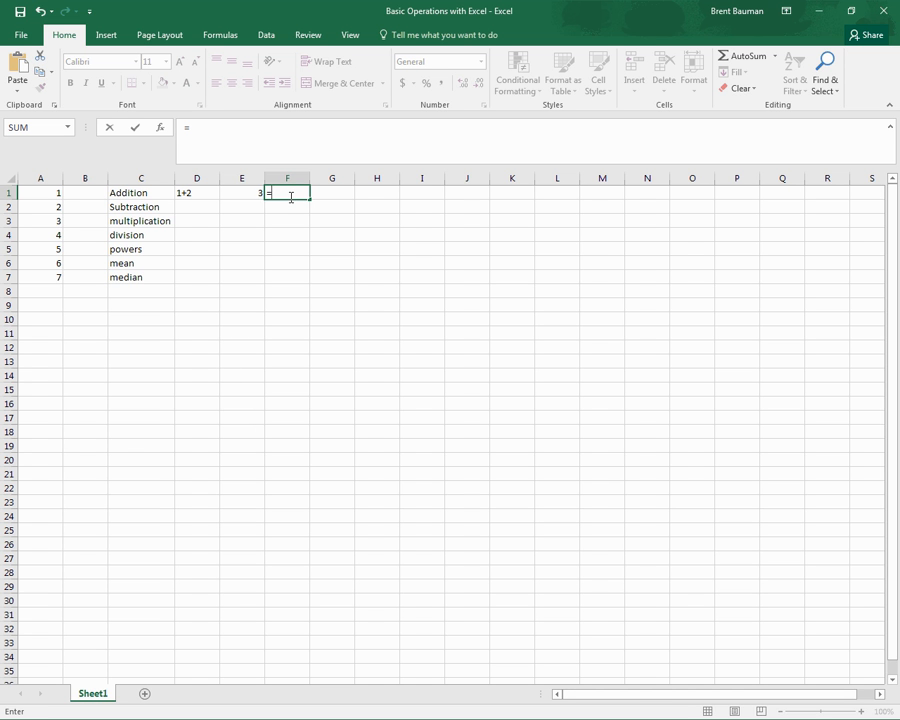
click(44, 193)
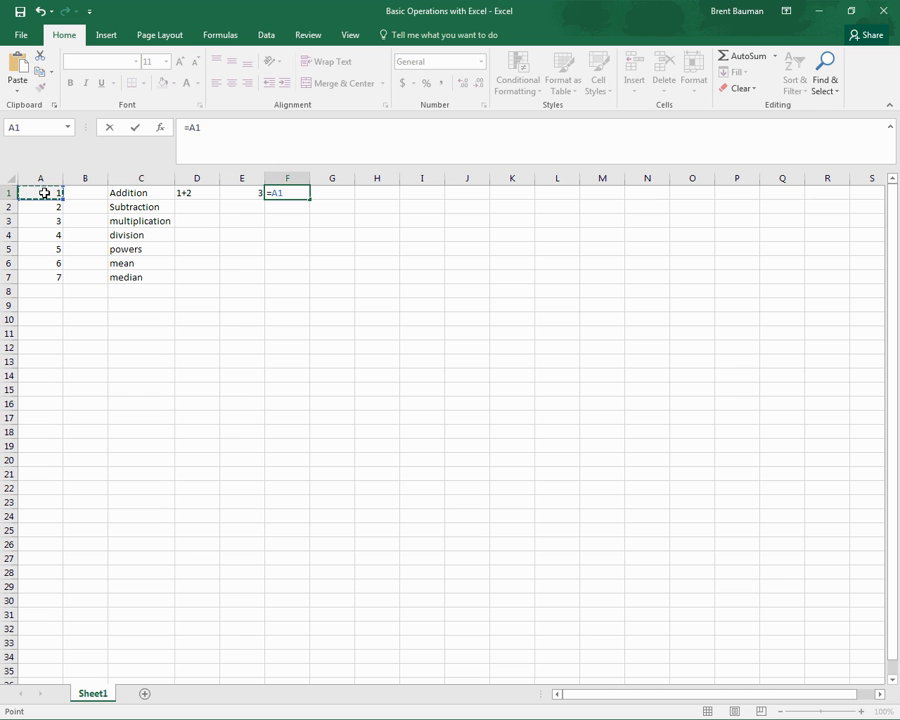
text(+)
click(46, 207)
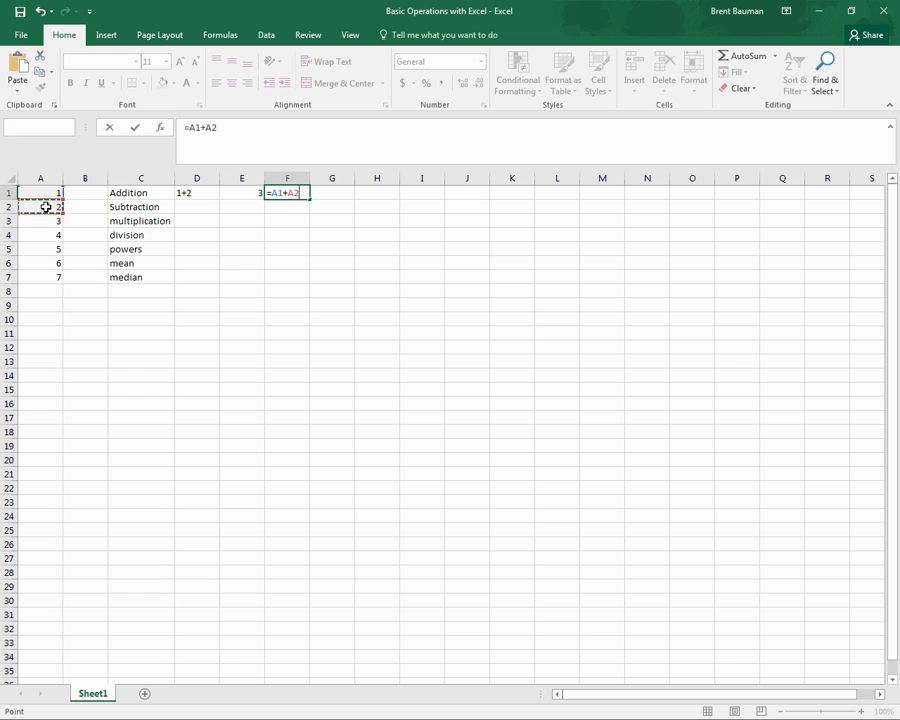
key(Return)
Step: Examine the formula in F1 and the two cells it refers to, A1 and A2
click(301, 196)
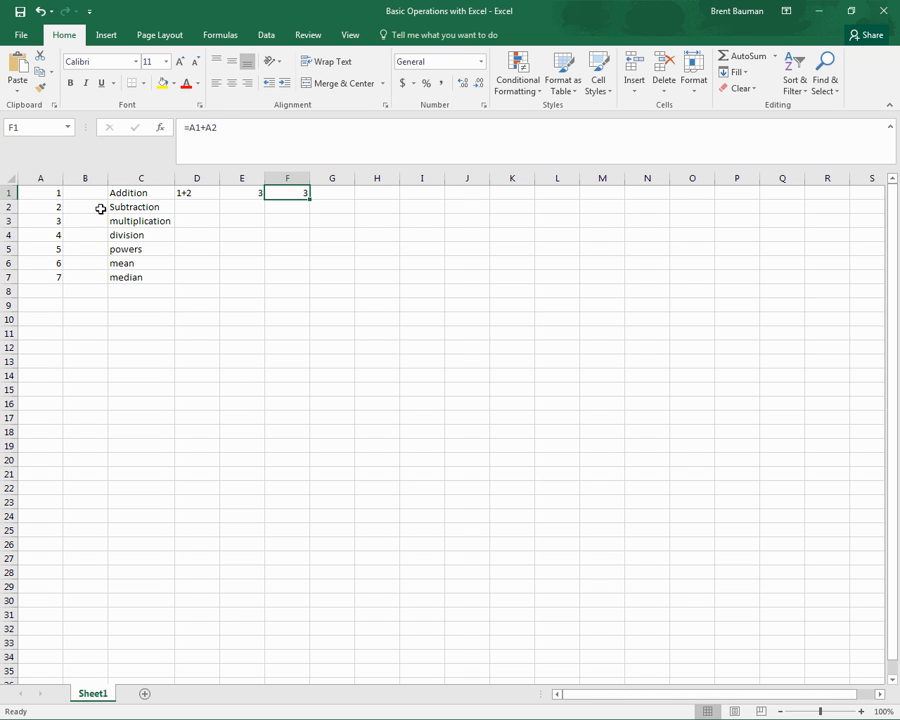
click(38, 189)
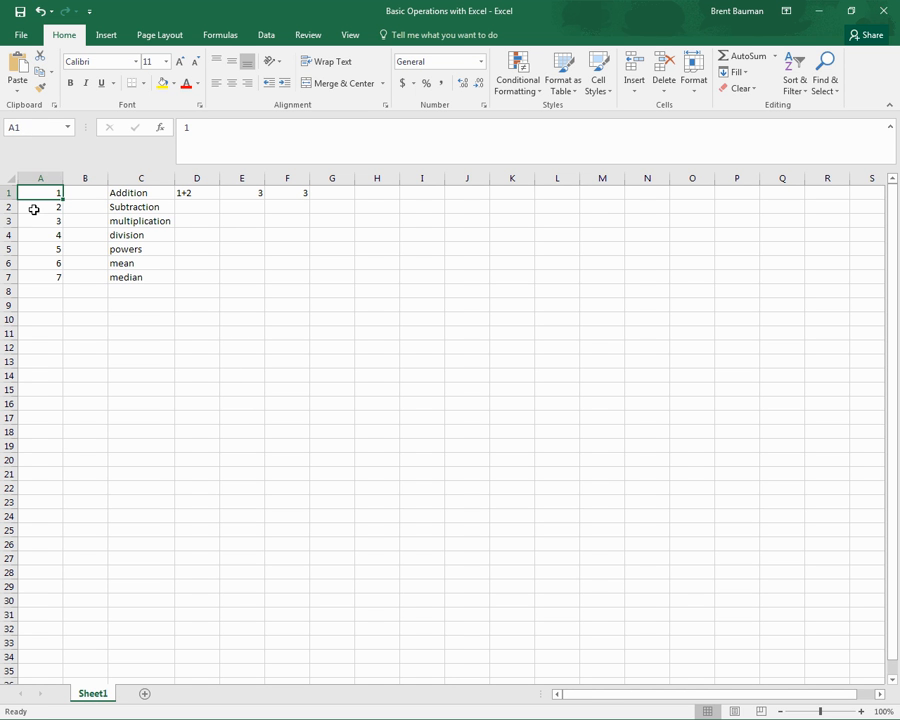
click(32, 207)
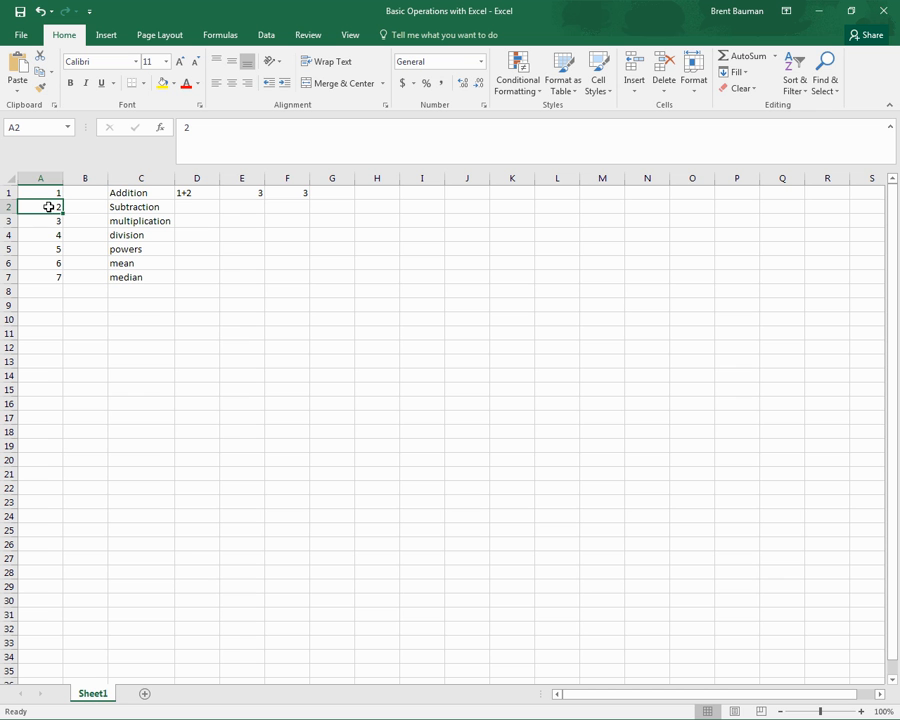
click(296, 193)
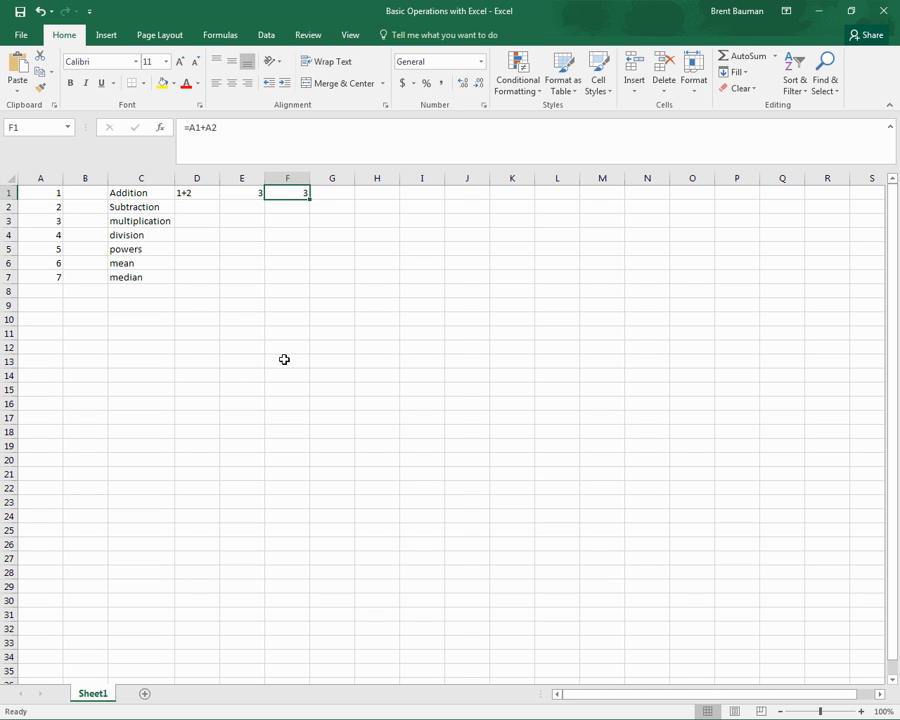
click(41, 192)
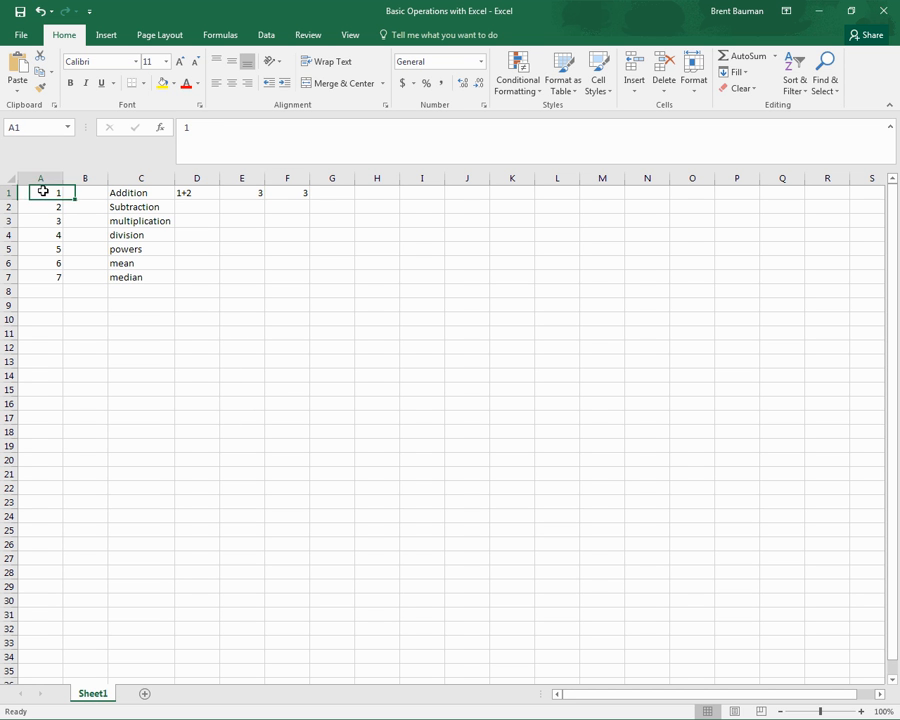
click(37, 203)
click(37, 194)
click(36, 203)
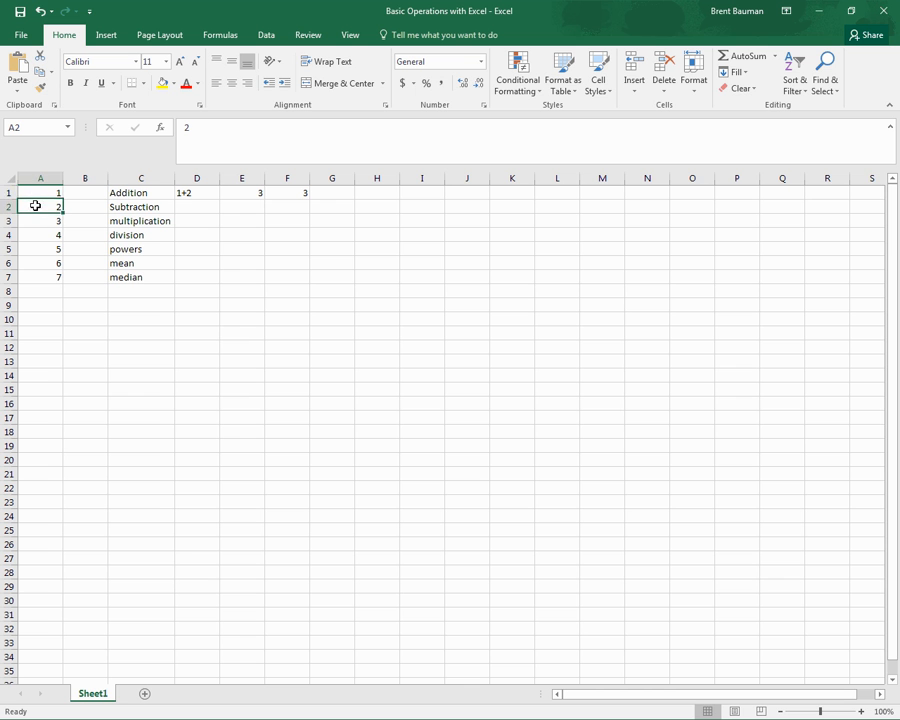
click(37, 193)
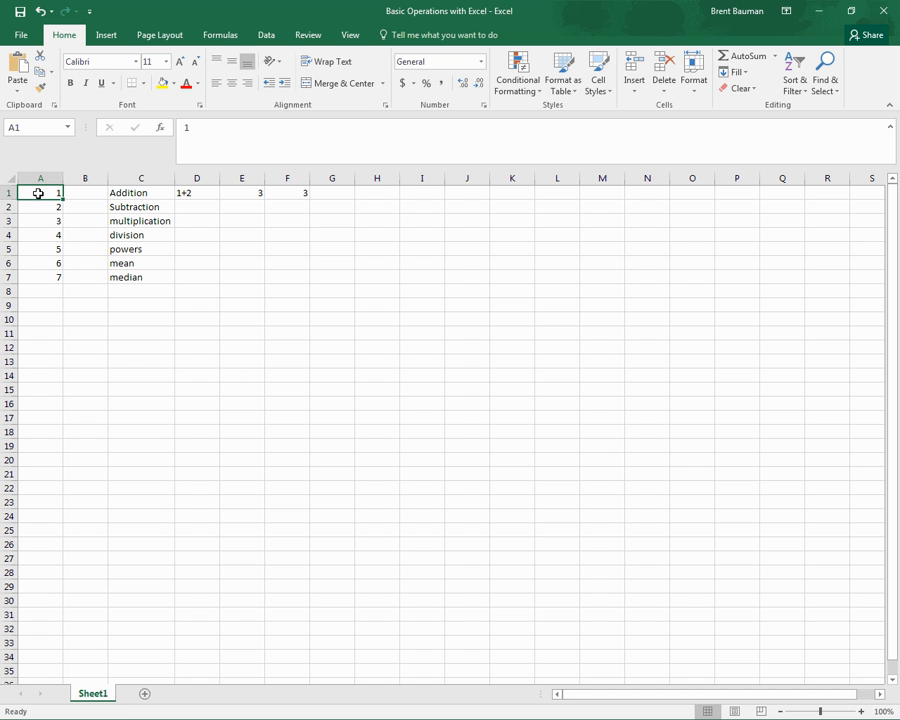
click(39, 203)
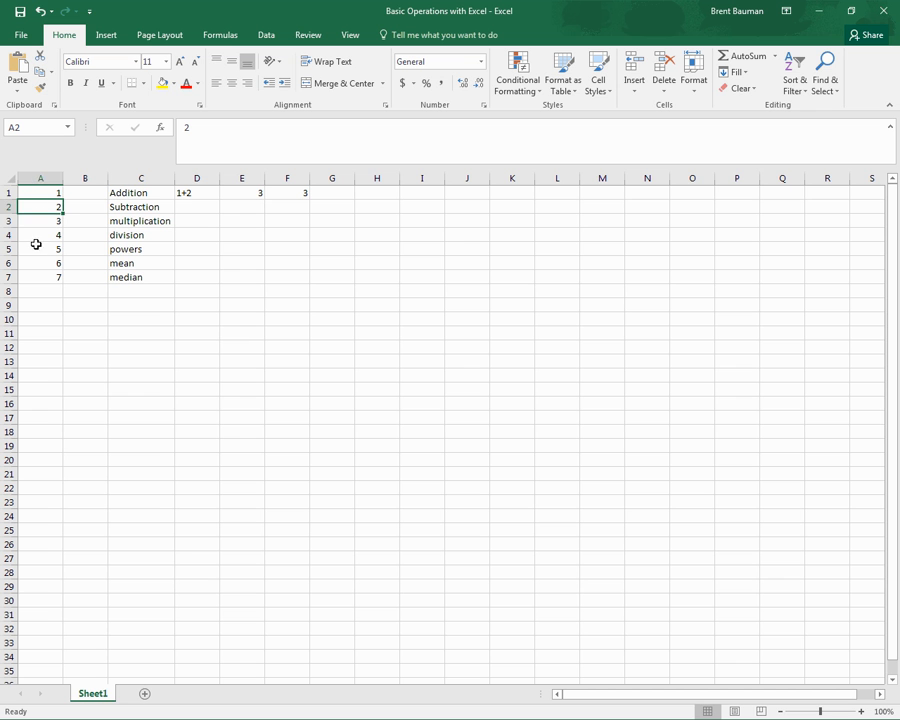
click(38, 192)
click(36, 203)
Step: Change the value in cell A1 to 8
click(37, 195)
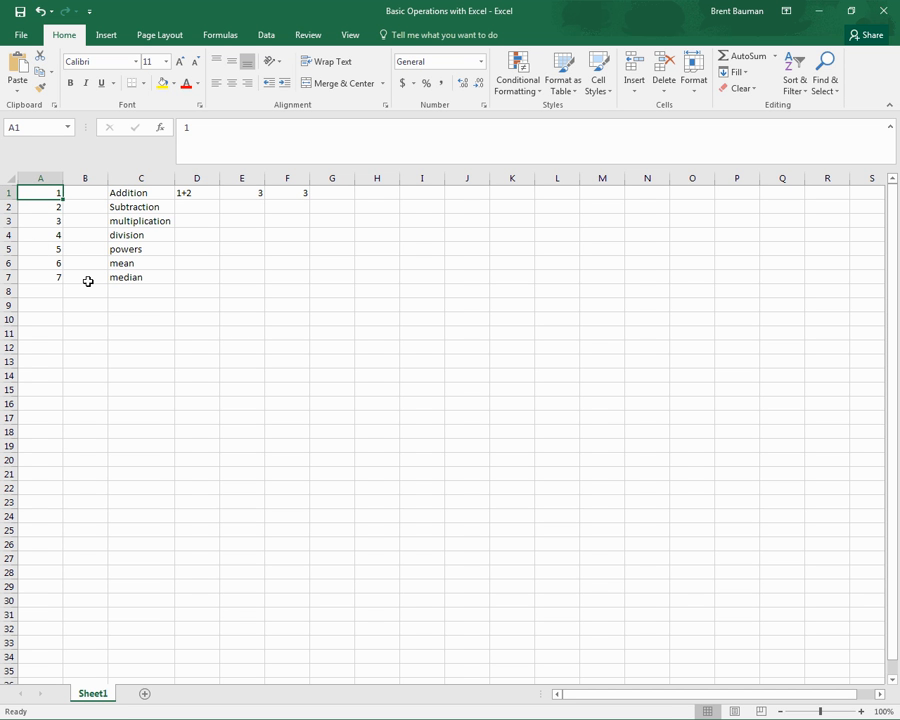
text(8)
key(Return)
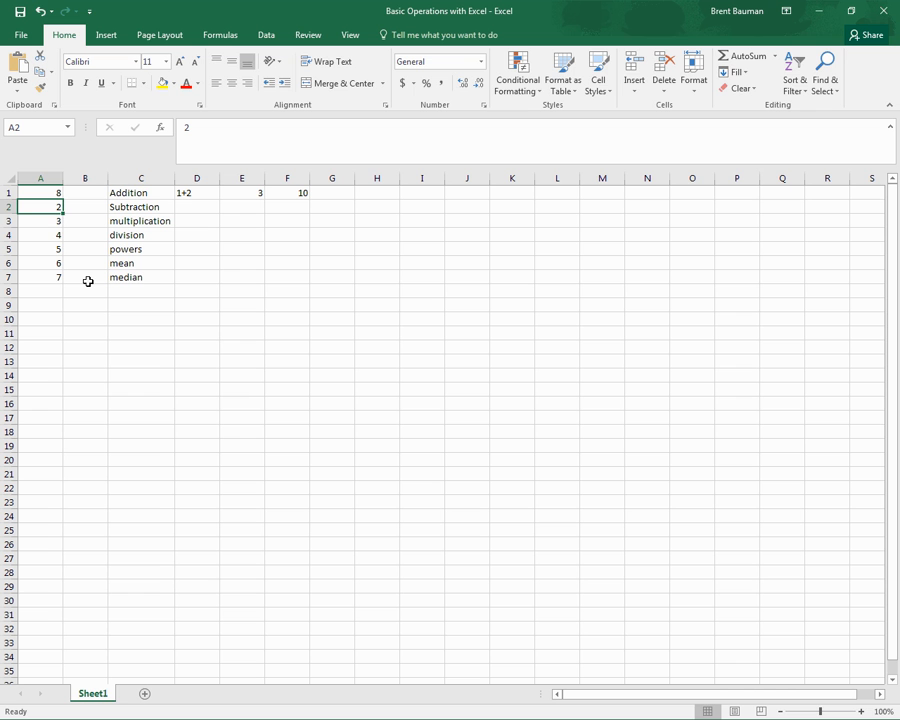
Step: Change the value in cell A2 to 9 and check the formula in cell F1
text(9)
key(Return)
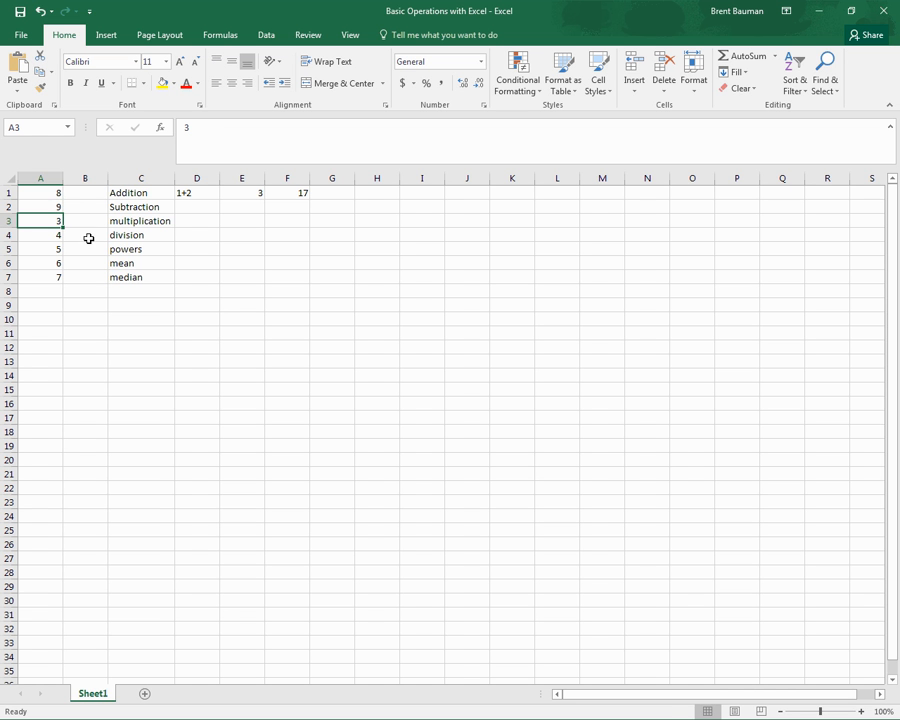
click(293, 193)
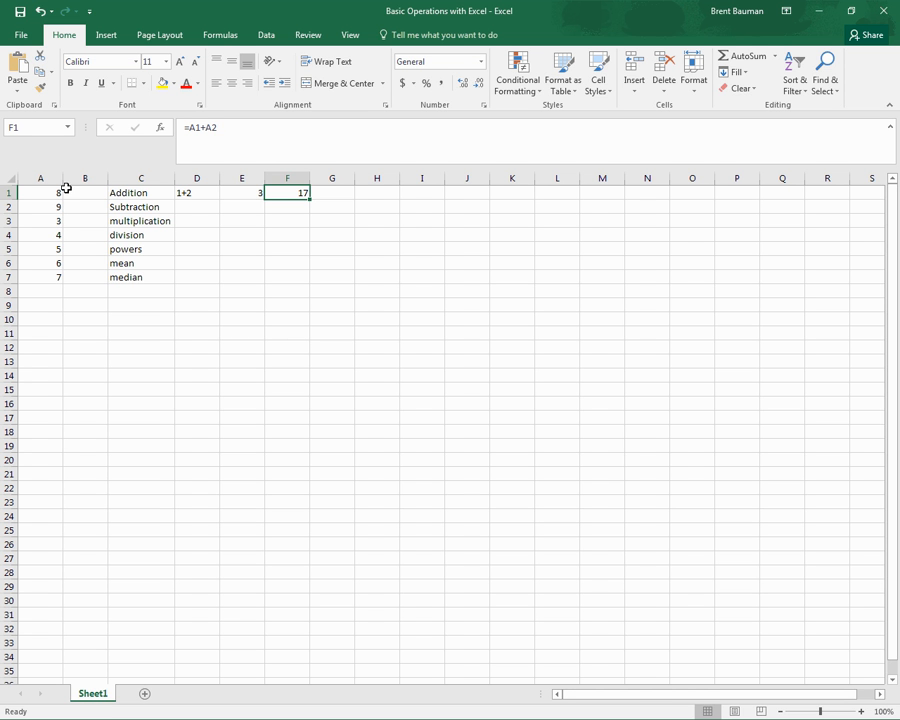
Step: Compare the contents of the addition cells D1, E1 and F1: plain text, typed-number formula and cell-reference formula
click(241, 190)
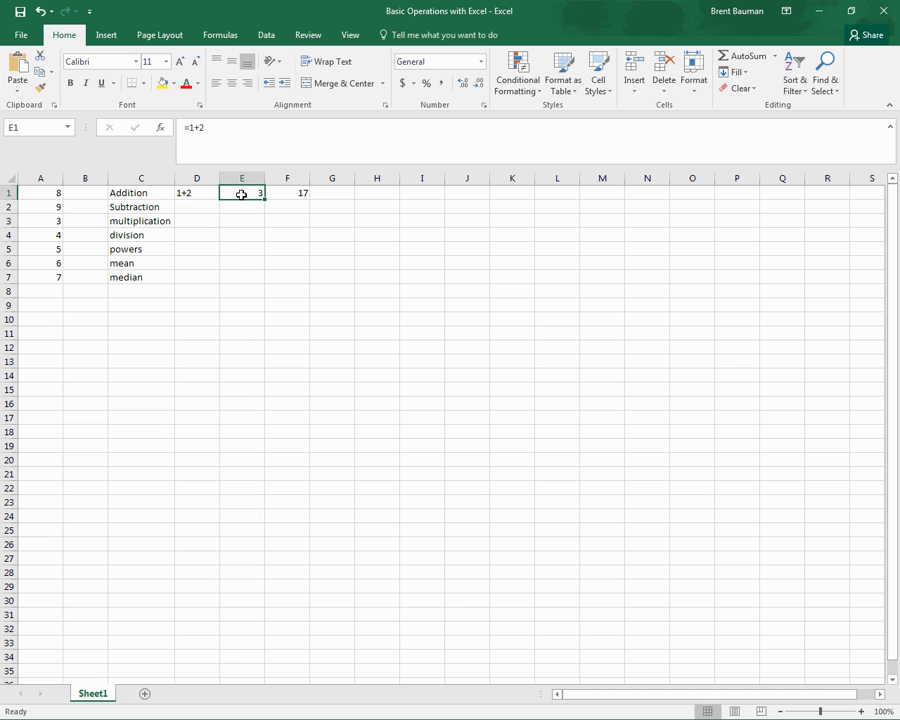
click(297, 193)
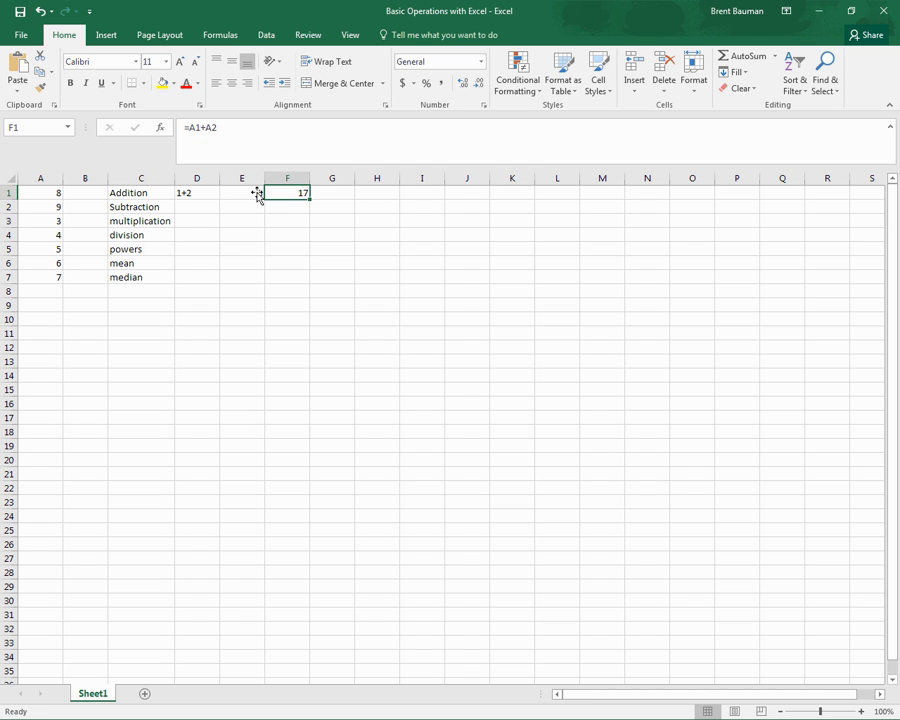
click(200, 192)
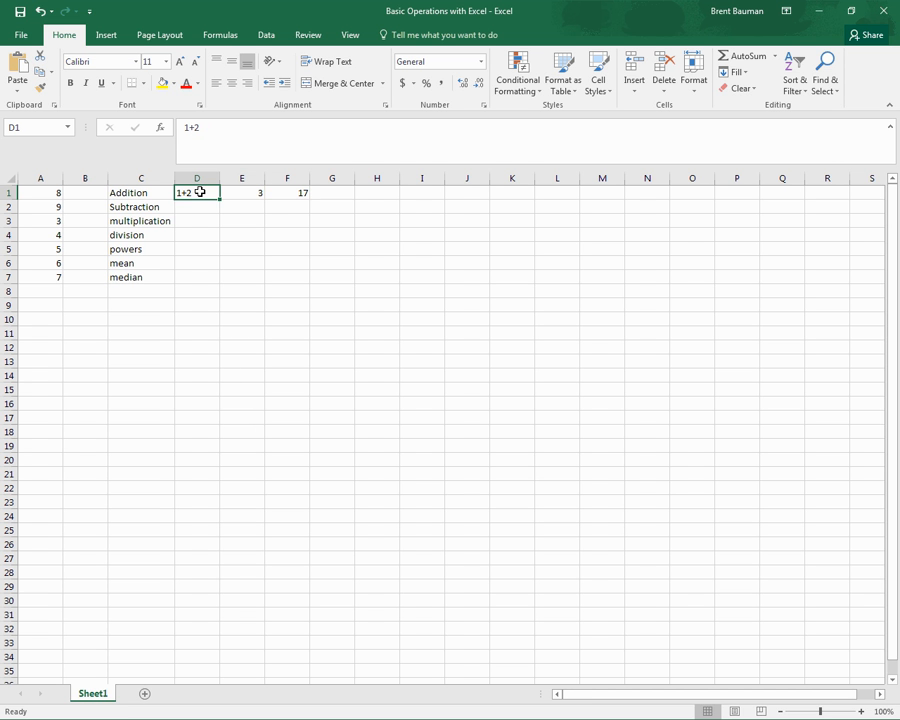
click(239, 192)
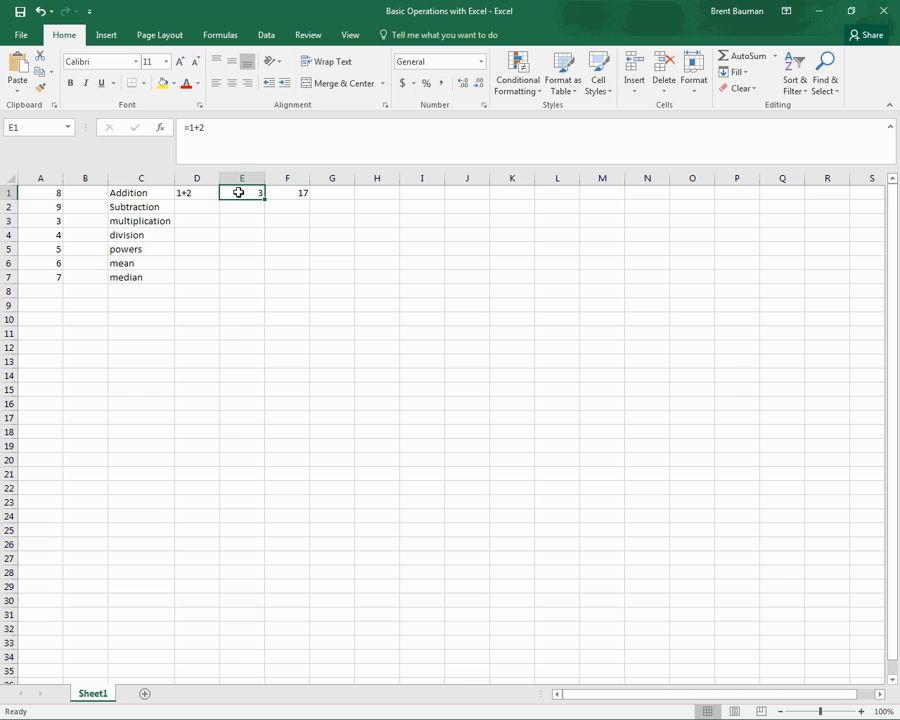
click(278, 191)
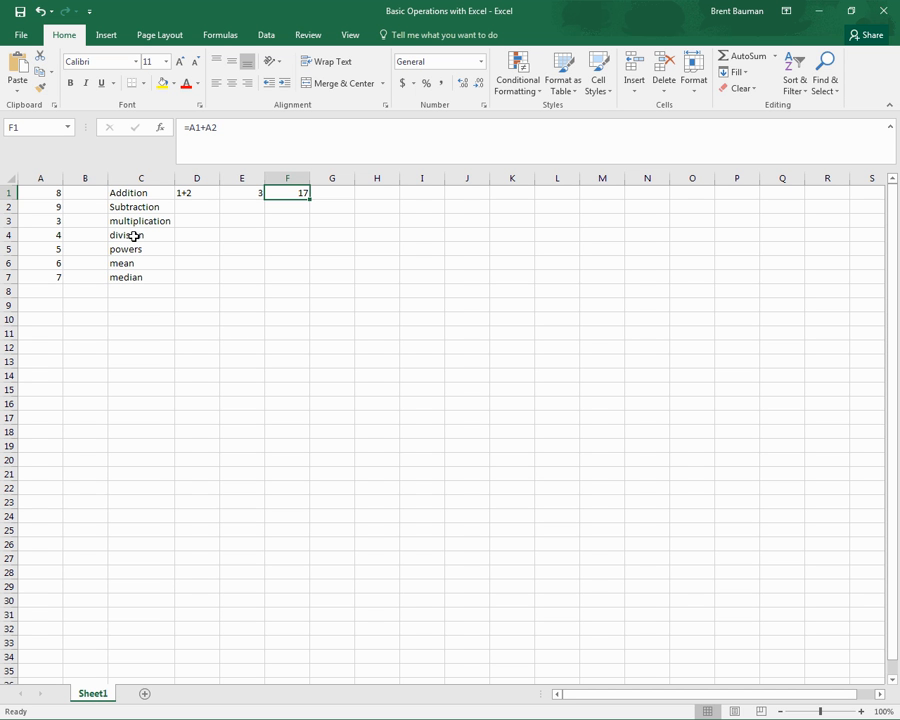
Step: Set cell A1 back to 1 and cell A2 back to 2
click(50, 192)
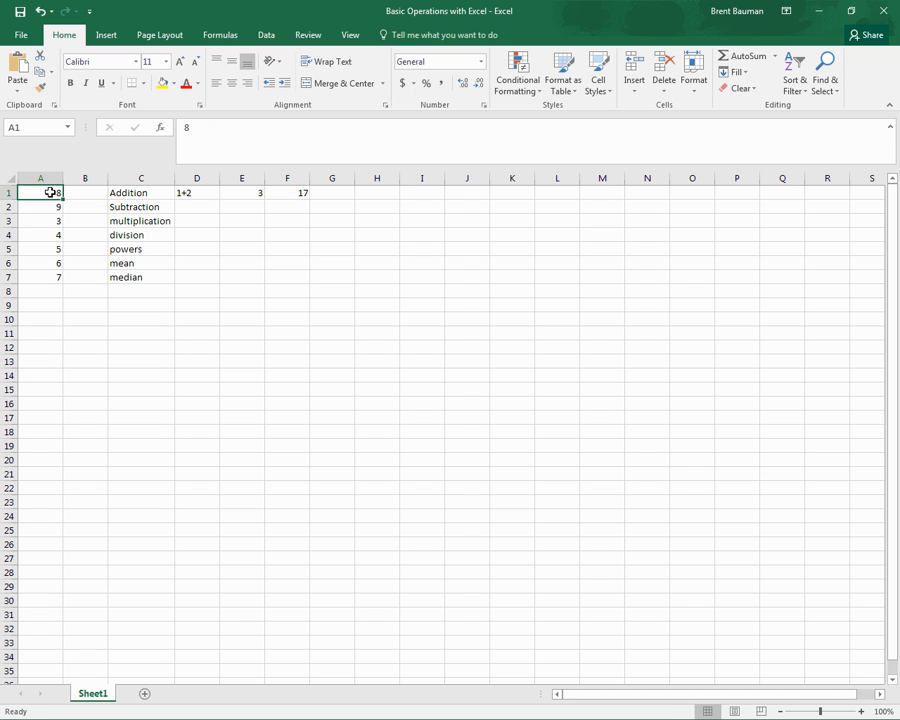
text(1)
key(Return)
text(2)
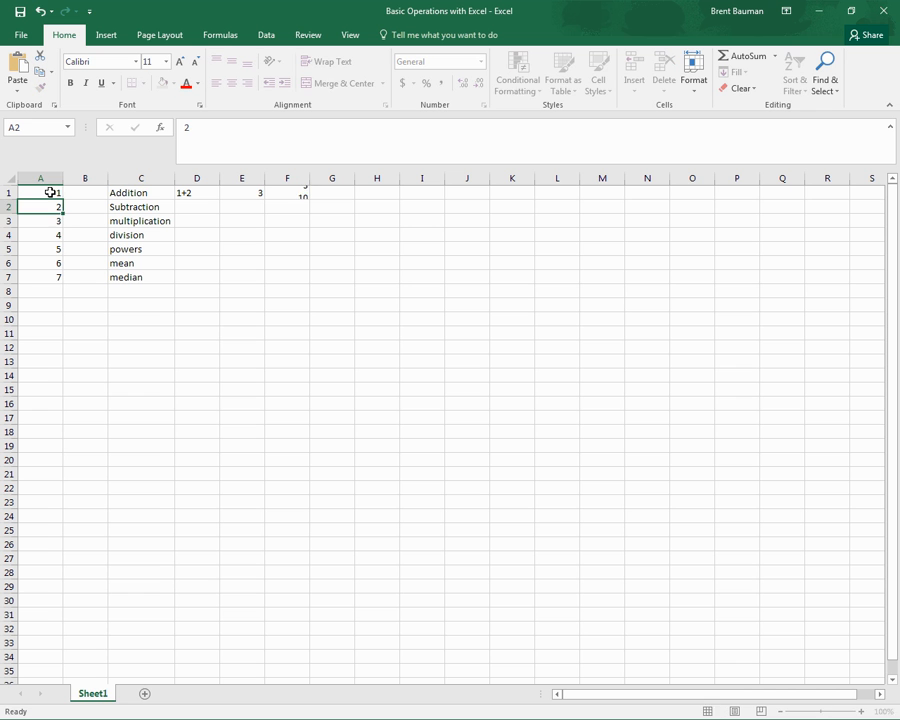
key(Return)
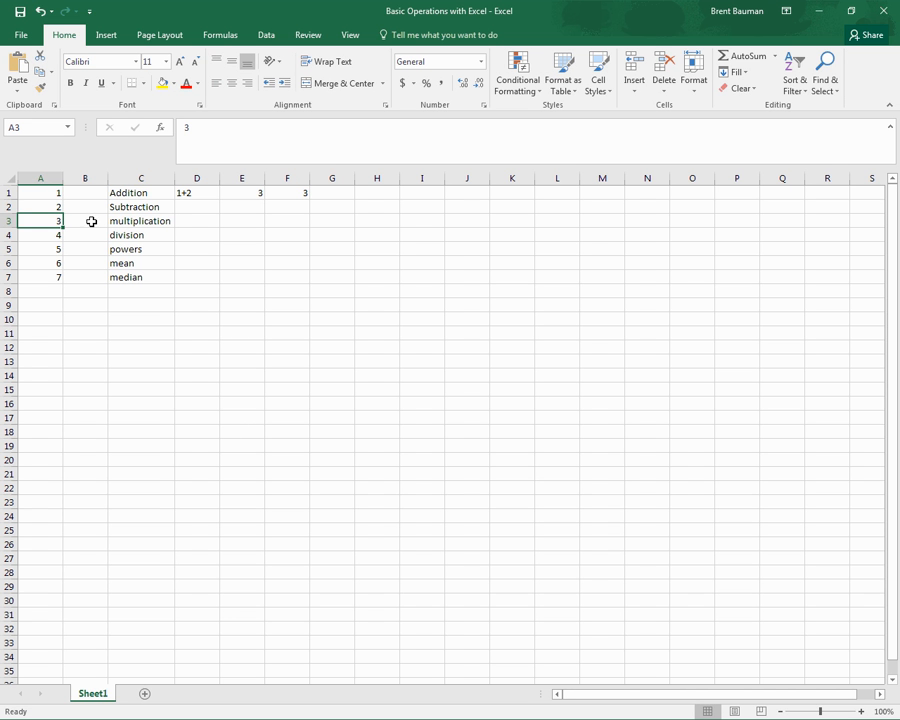
Step: Try entering 3-4 without an equals sign in cell D2, inspect the entry and undo it
click(199, 205)
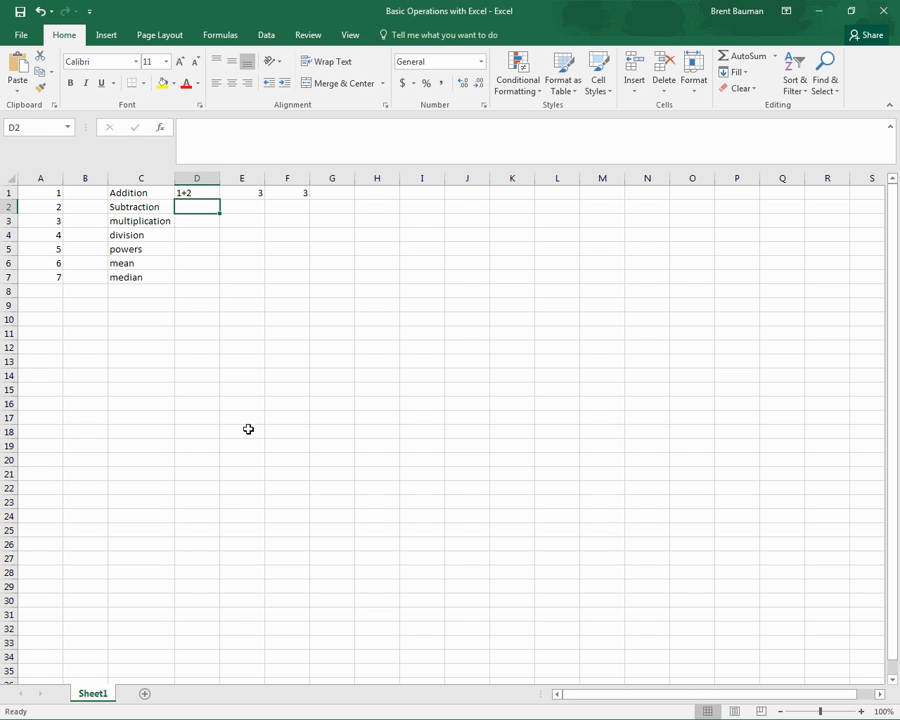
text(3)
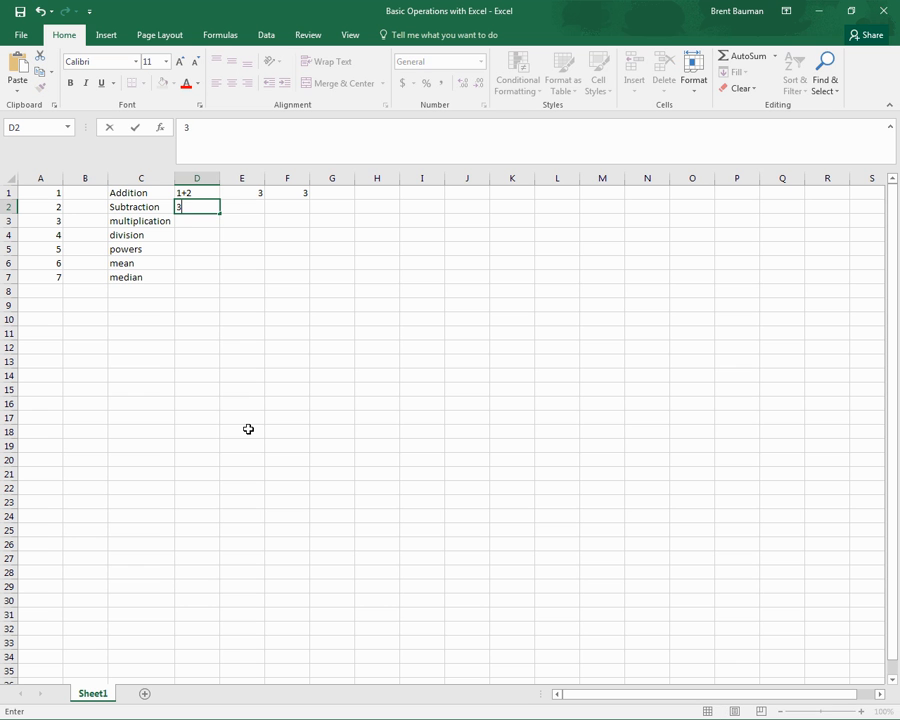
text(-4)
key(Return)
click(208, 208)
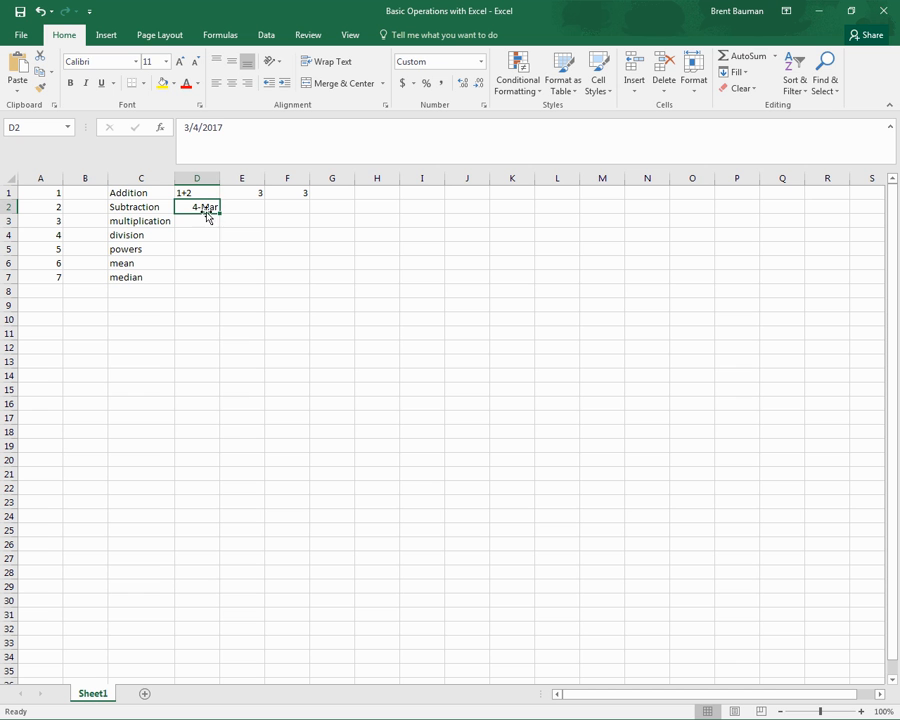
click(41, 14)
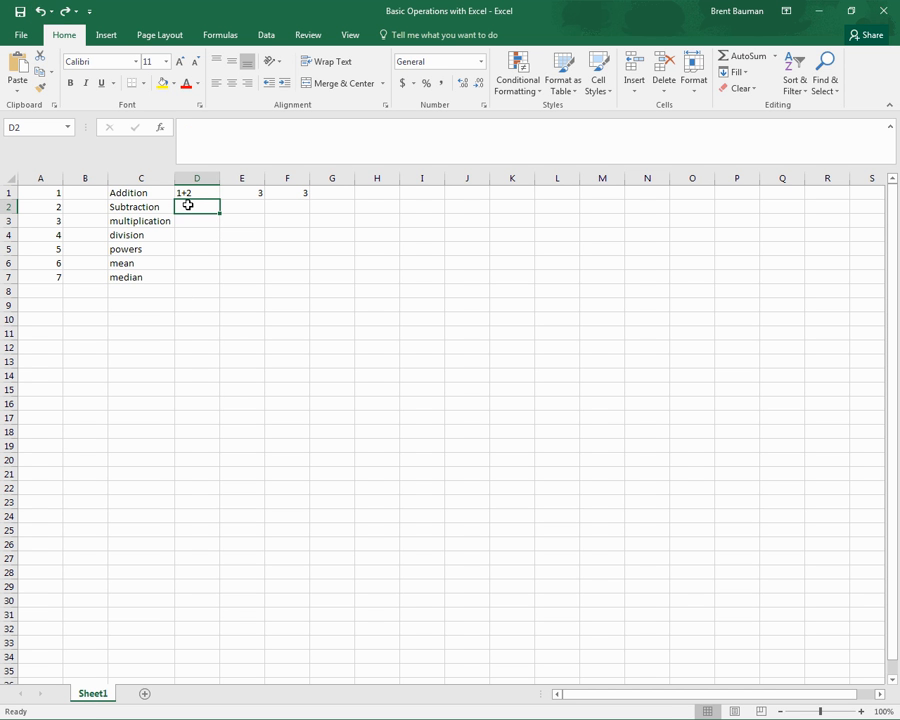
Step: Enter 3-4 without an equals sign in cell D2 beside Subtraction and inspect how it is stored
text(3-4)
key(Return)
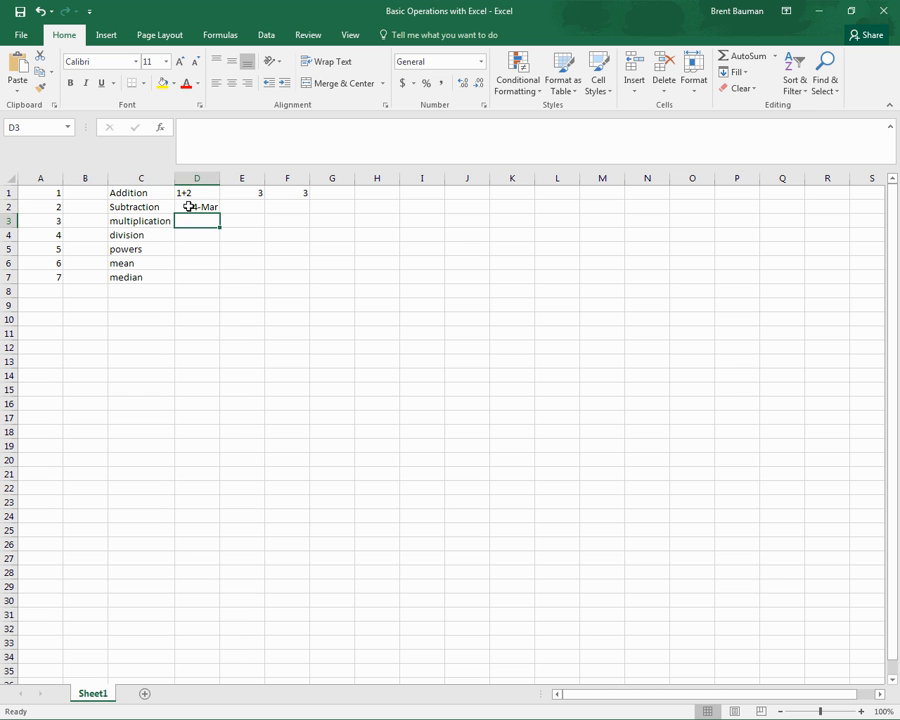
click(189, 206)
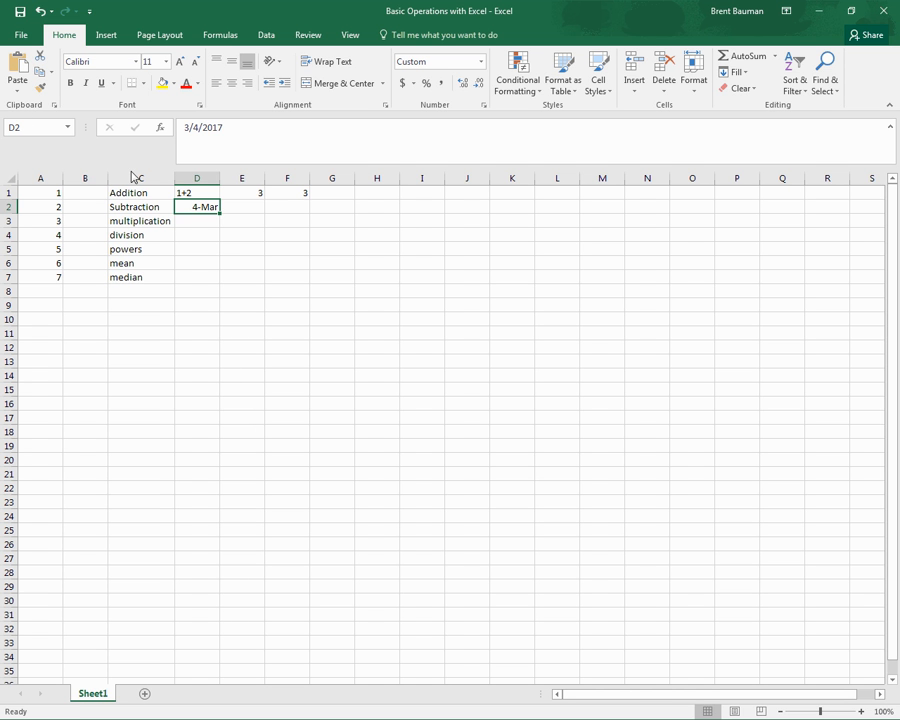
Step: Enter the formula =3-4 in cell E2 of the Subtraction row and check it
click(240, 207)
text(=)
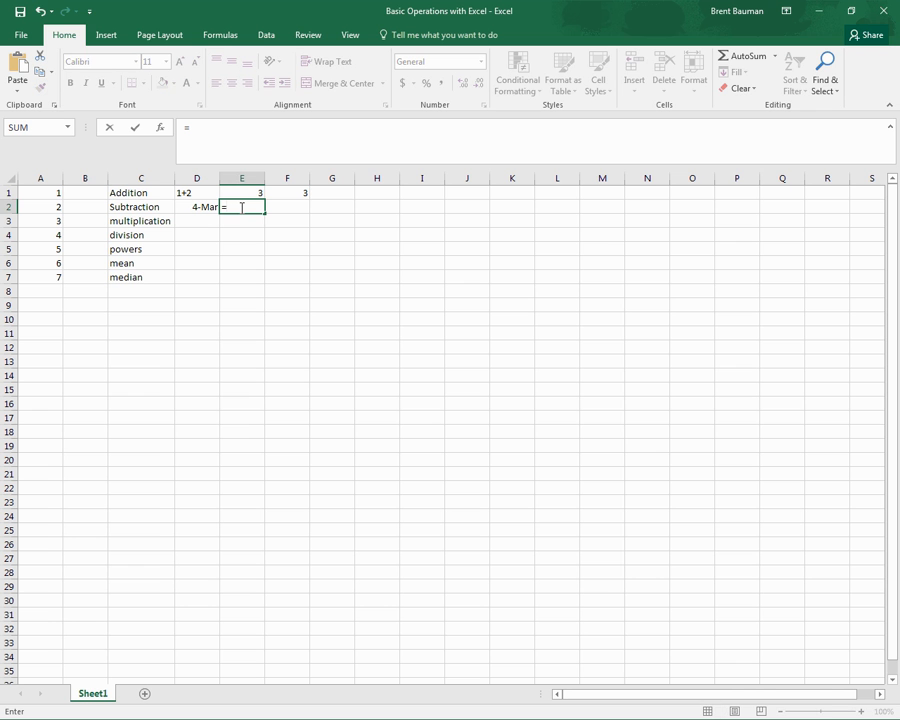
text(3-4)
key(Return)
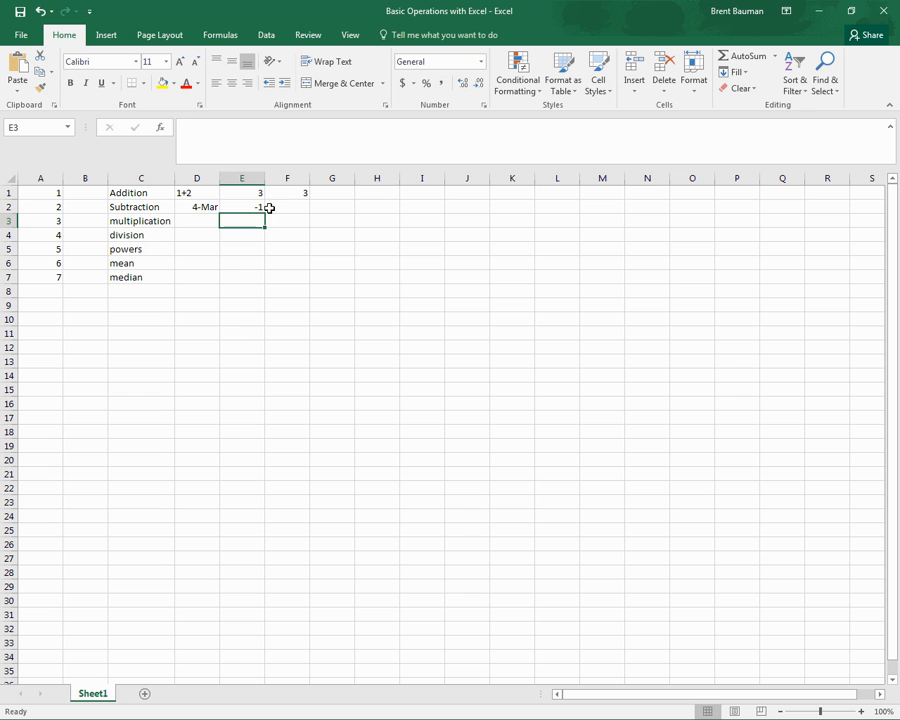
click(264, 206)
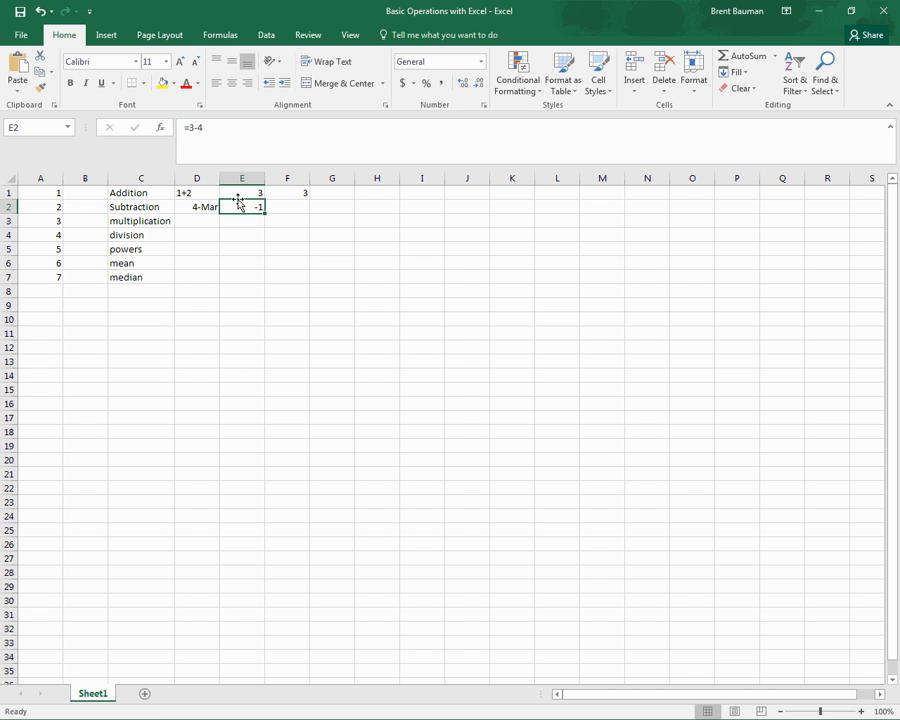
Step: Enter the formula =A3-A4 in cell F2 to subtract using cell references from column A
click(292, 207)
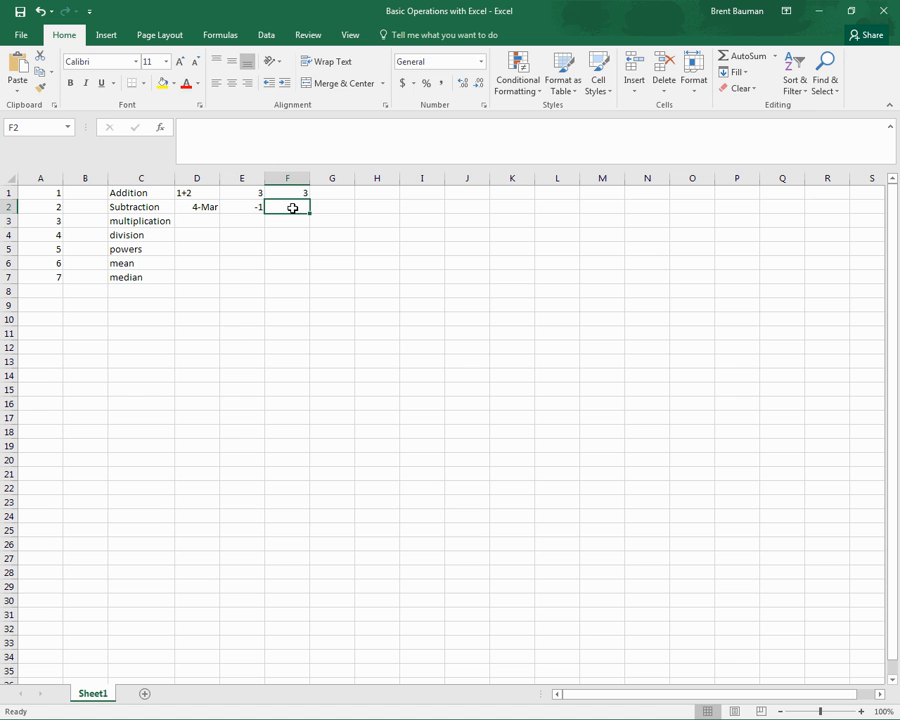
text(=)
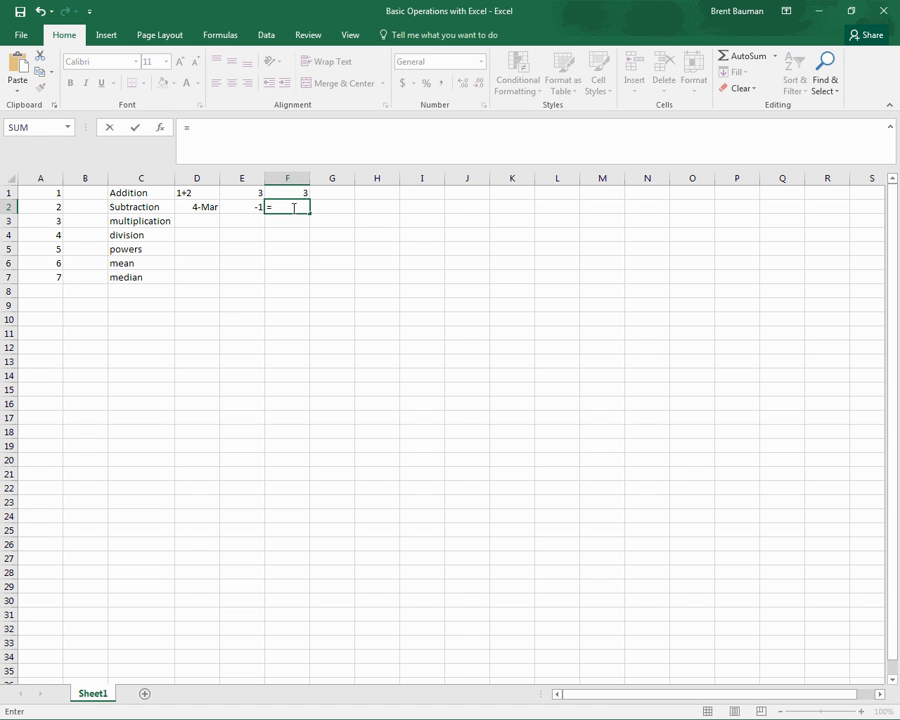
click(38, 221)
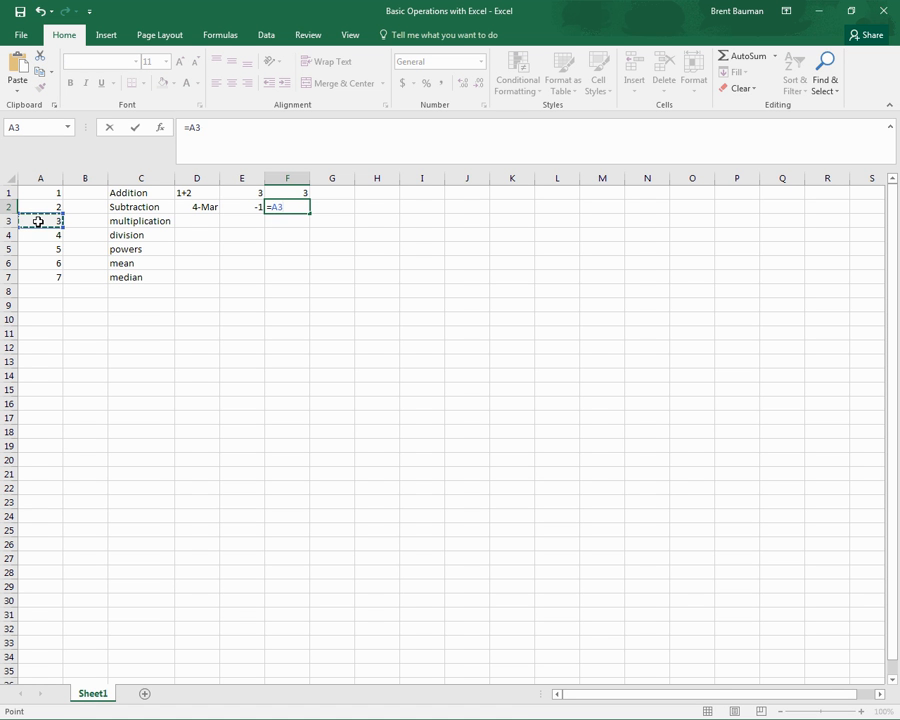
text(-A4)
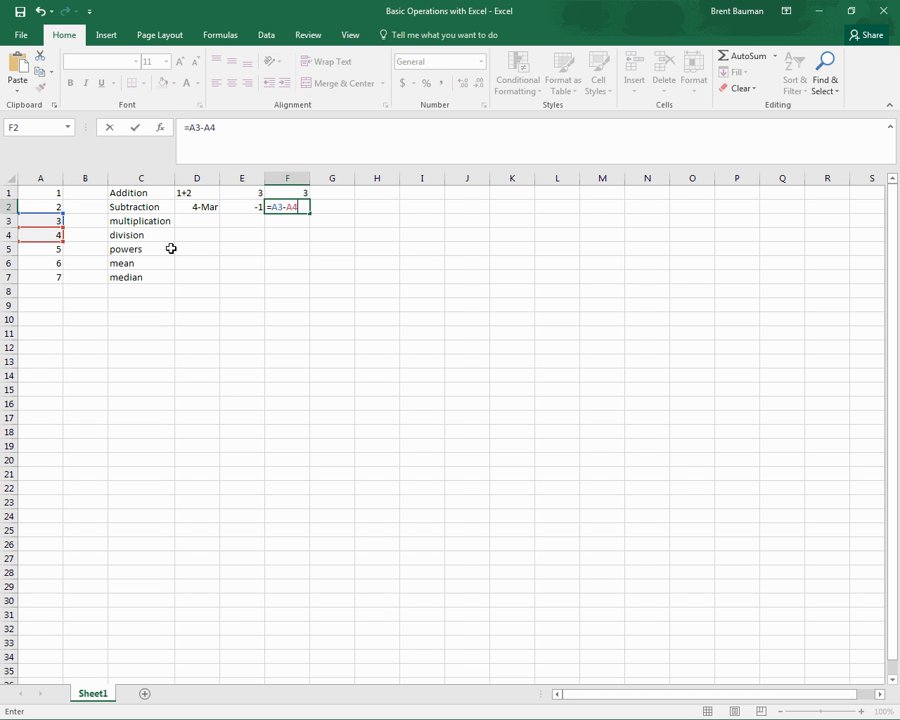
key(Return)
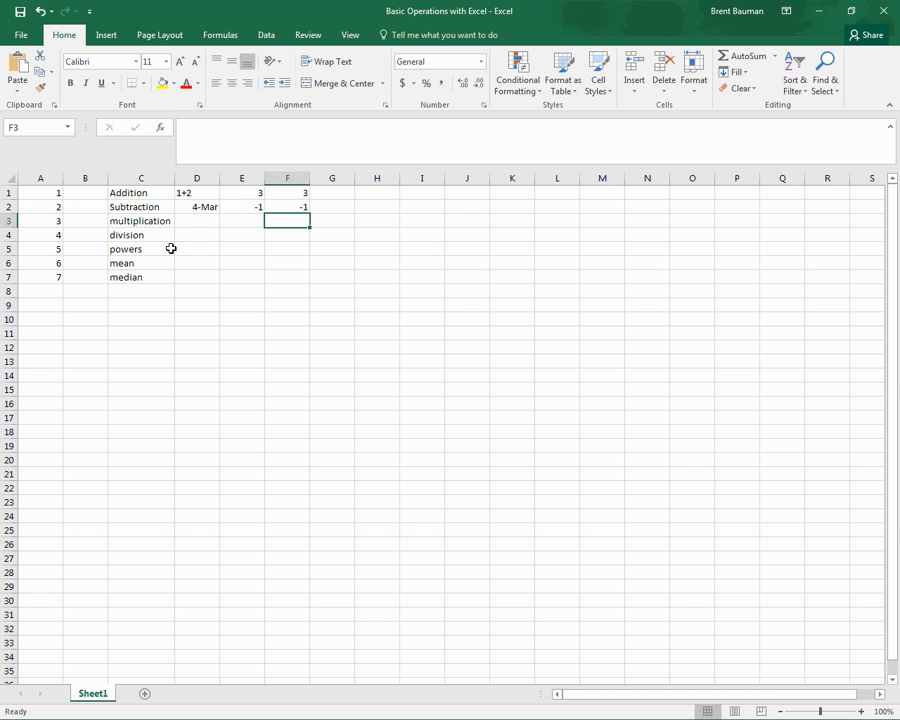
Step: Compare the formulas behind the two subtraction results in cells E2 and F2
click(253, 208)
click(287, 209)
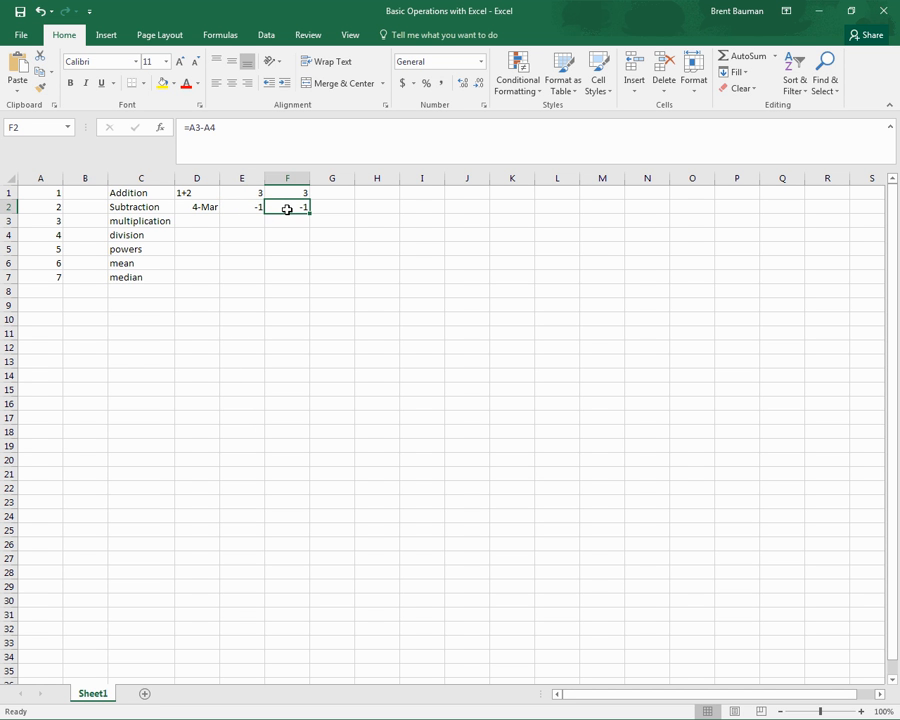
click(239, 206)
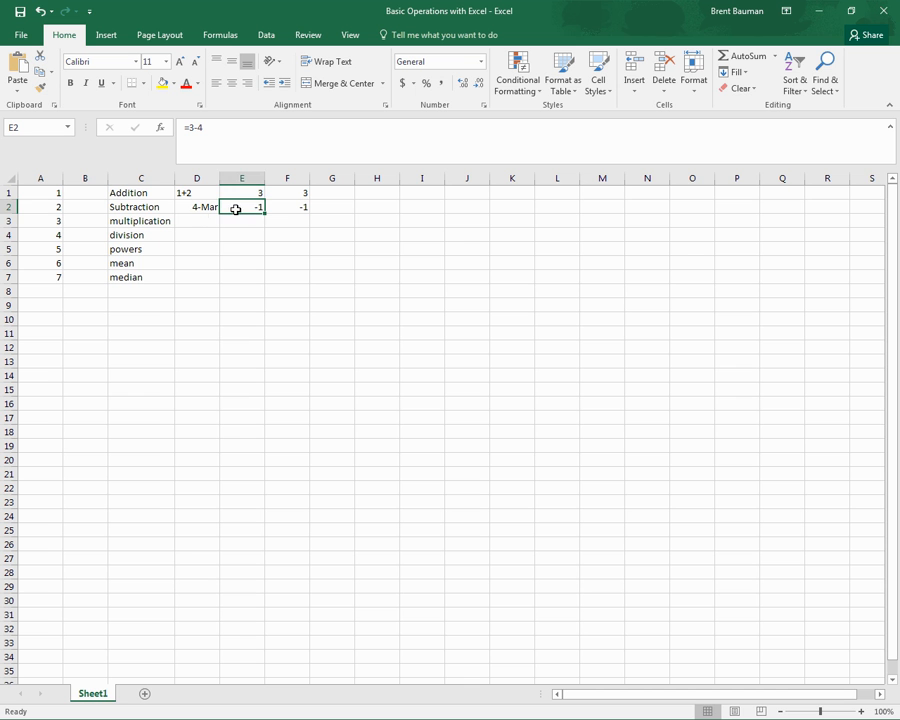
Step: Enter 7*5 without an equals sign in cell D3 beside multiplication and inspect the entry
click(195, 219)
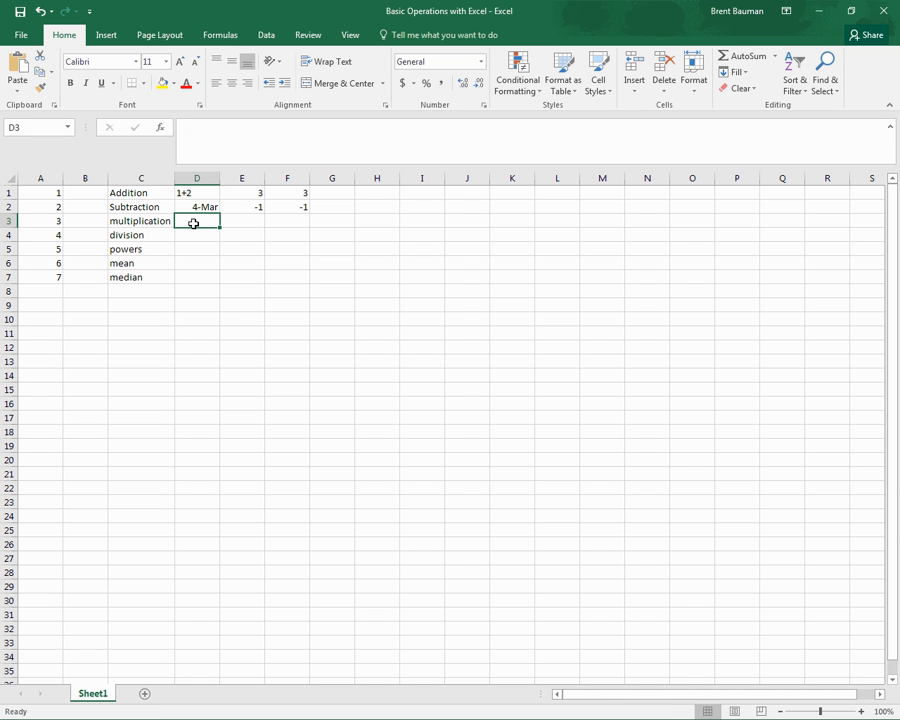
text(9)
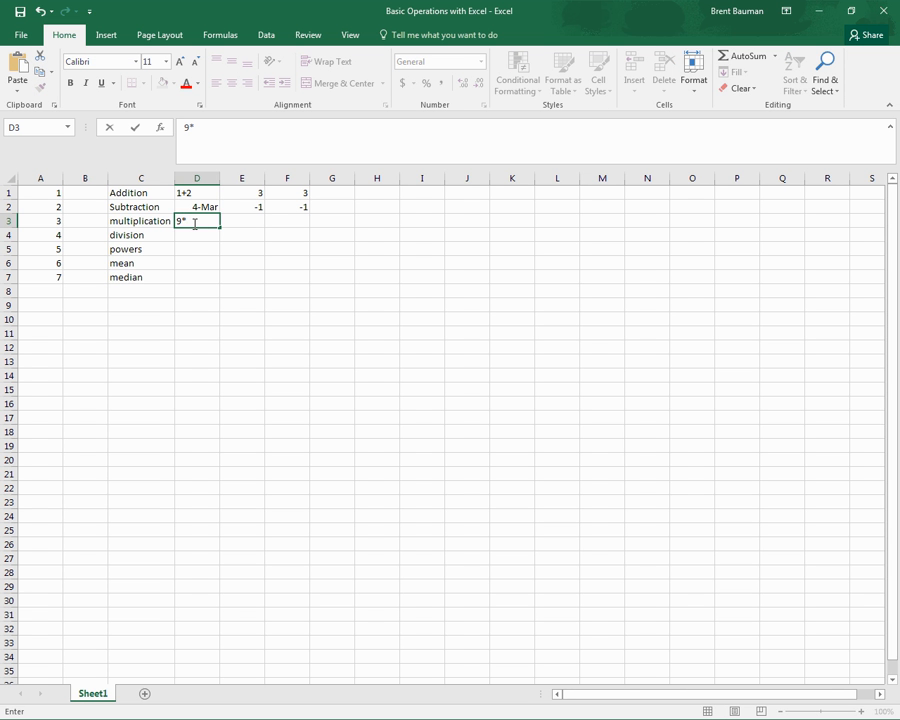
key(BackSpace)
text(7*5)
key(Return)
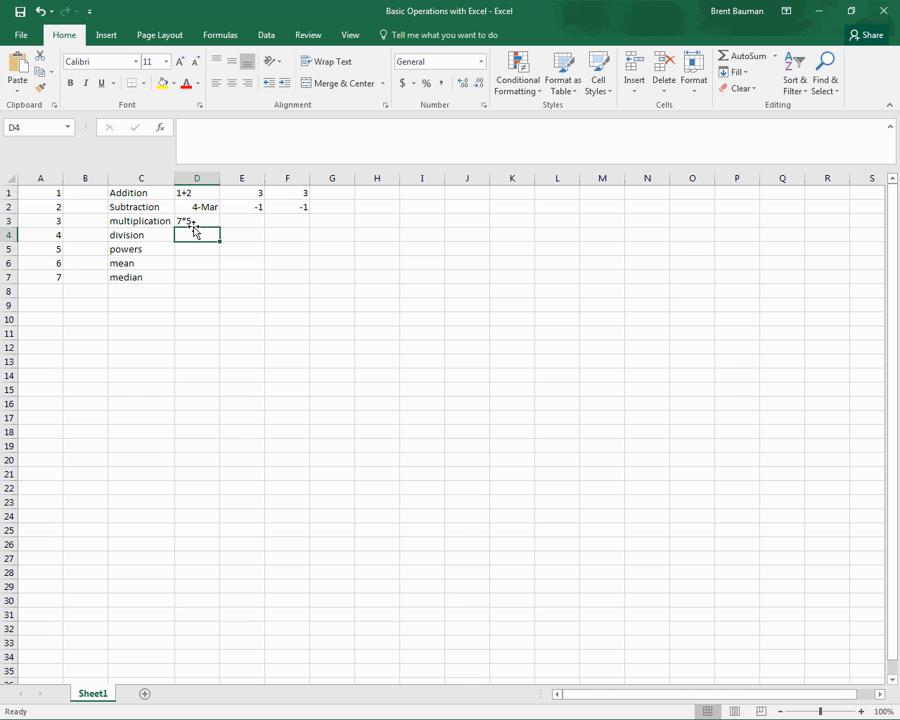
click(197, 220)
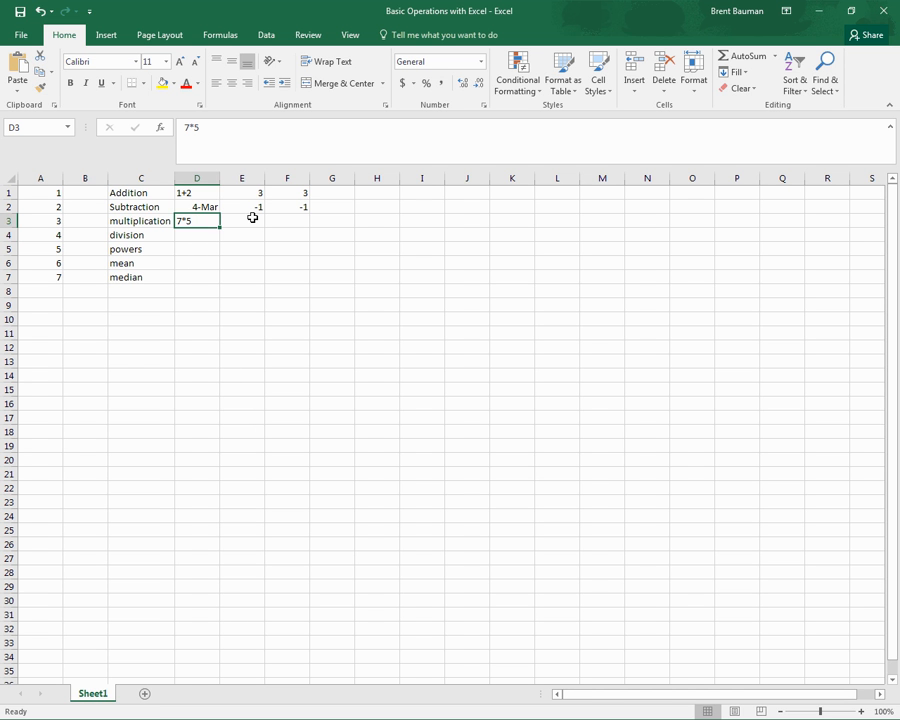
Step: Enter the formula =7*5 in cell E3 of the multiplication row and check it
click(252, 217)
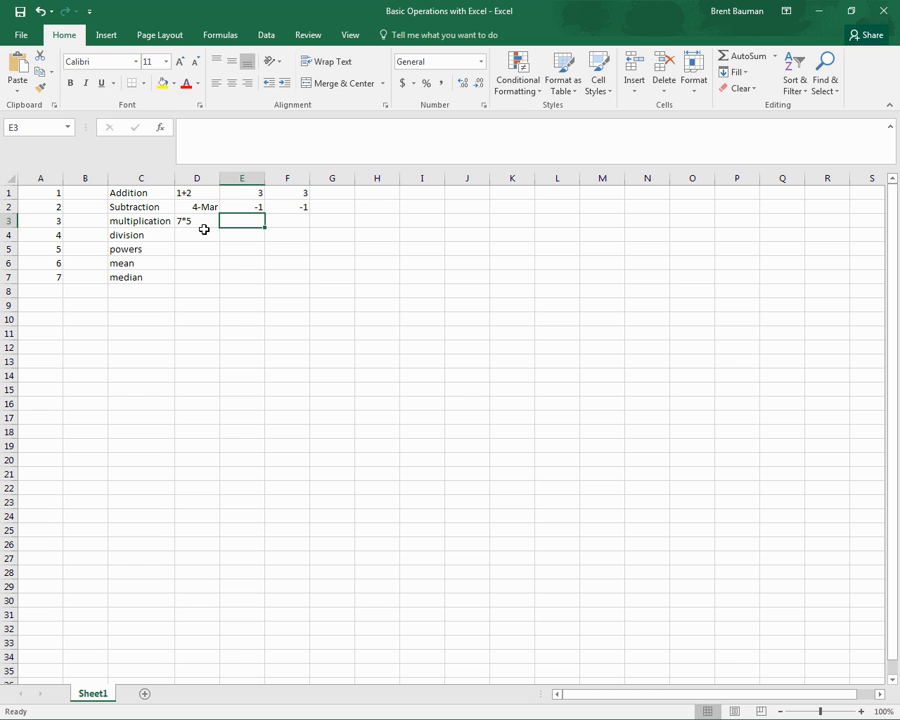
text(=7*5)
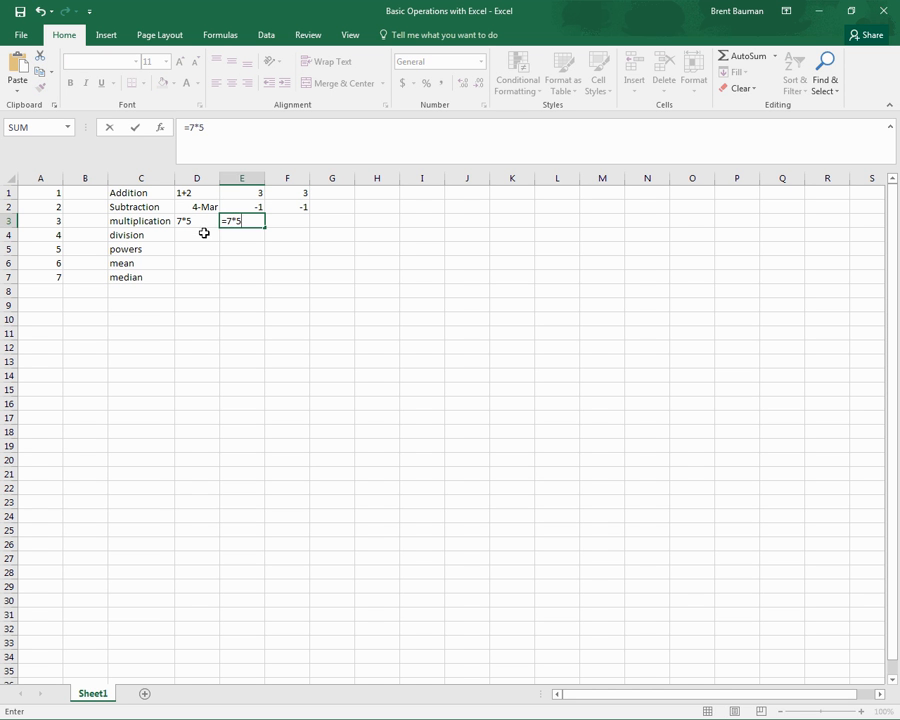
key(Return)
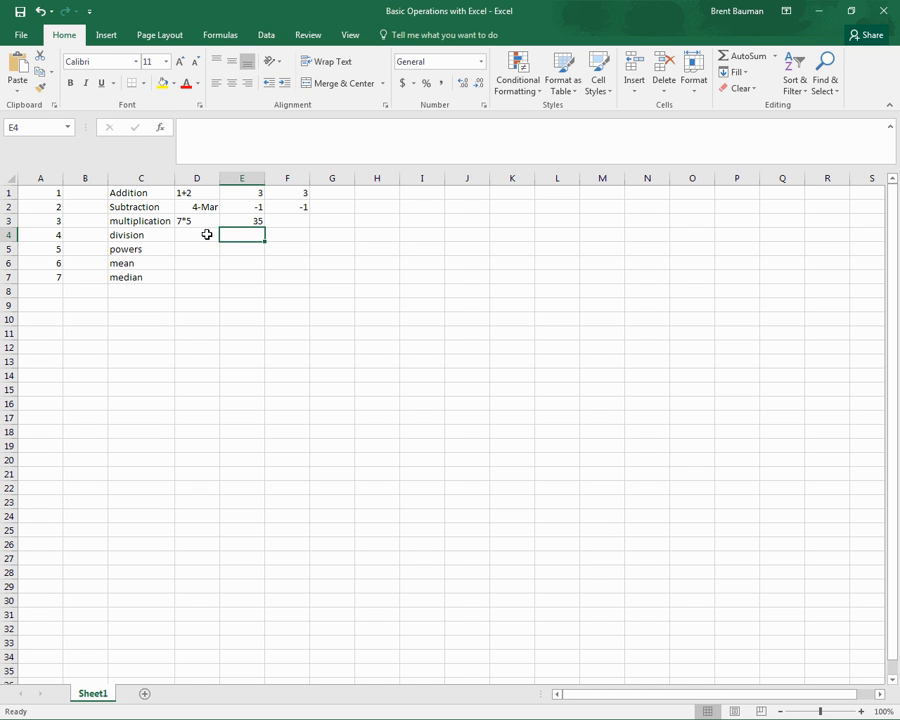
click(240, 221)
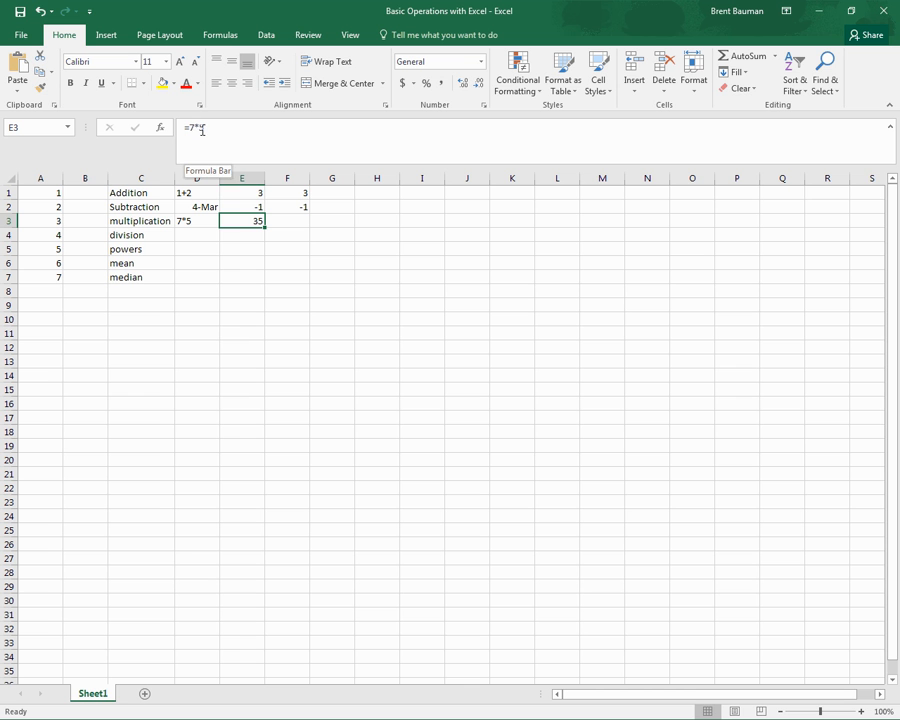
Step: Enter the formula =A7*A5 in cell F3 to multiply using cell references from column A
click(295, 219)
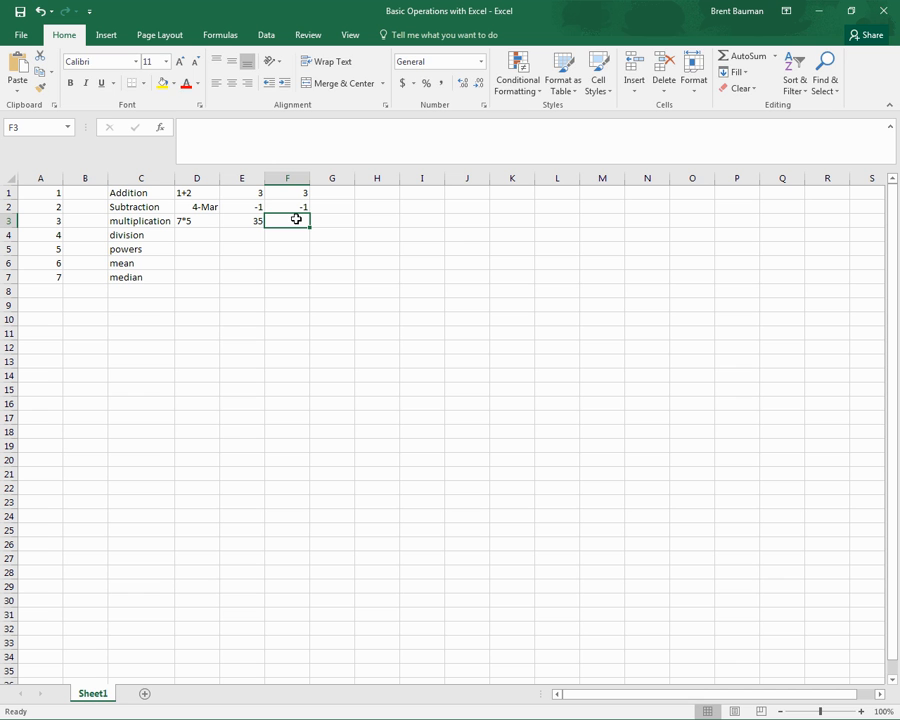
text(=)
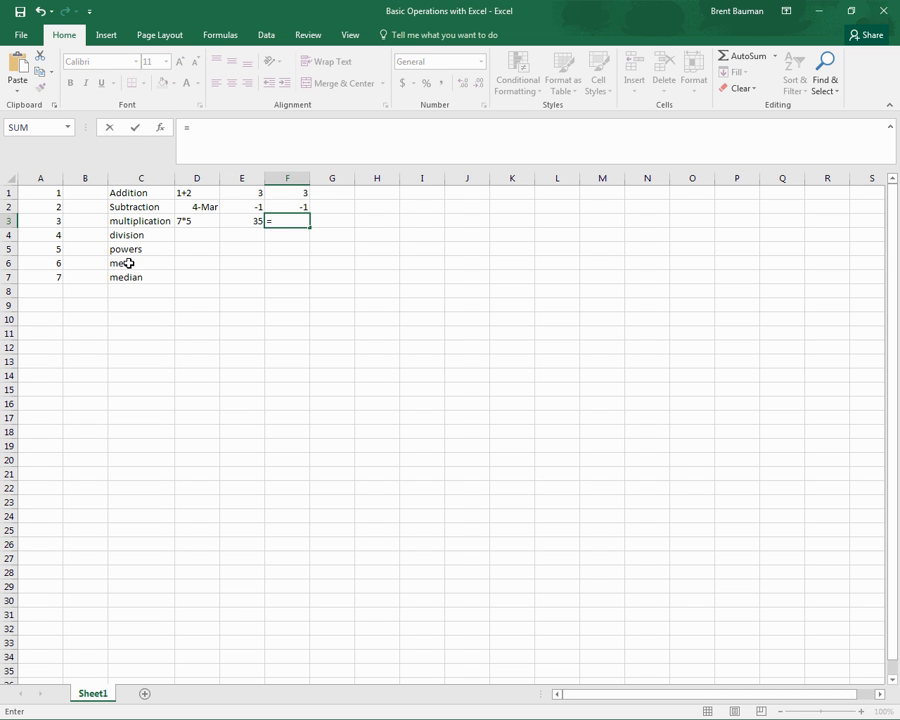
click(58, 279)
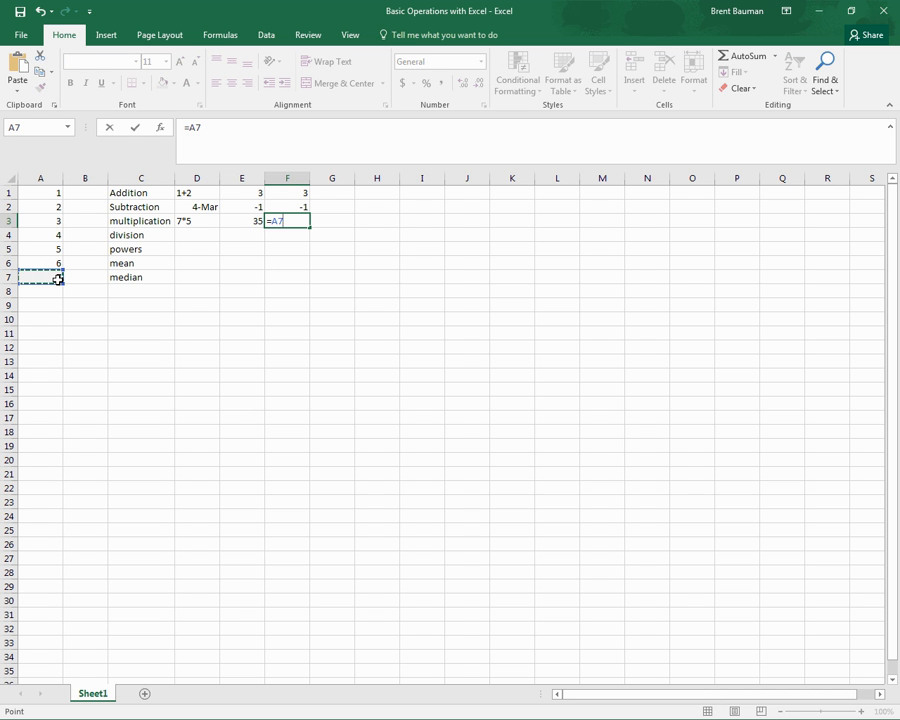
text(*)
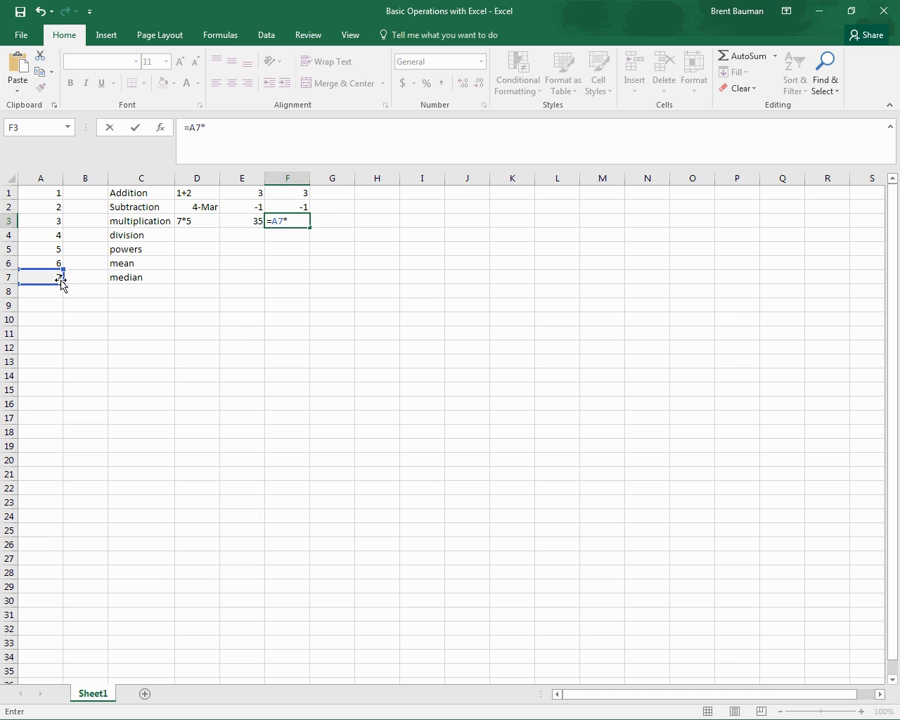
click(52, 251)
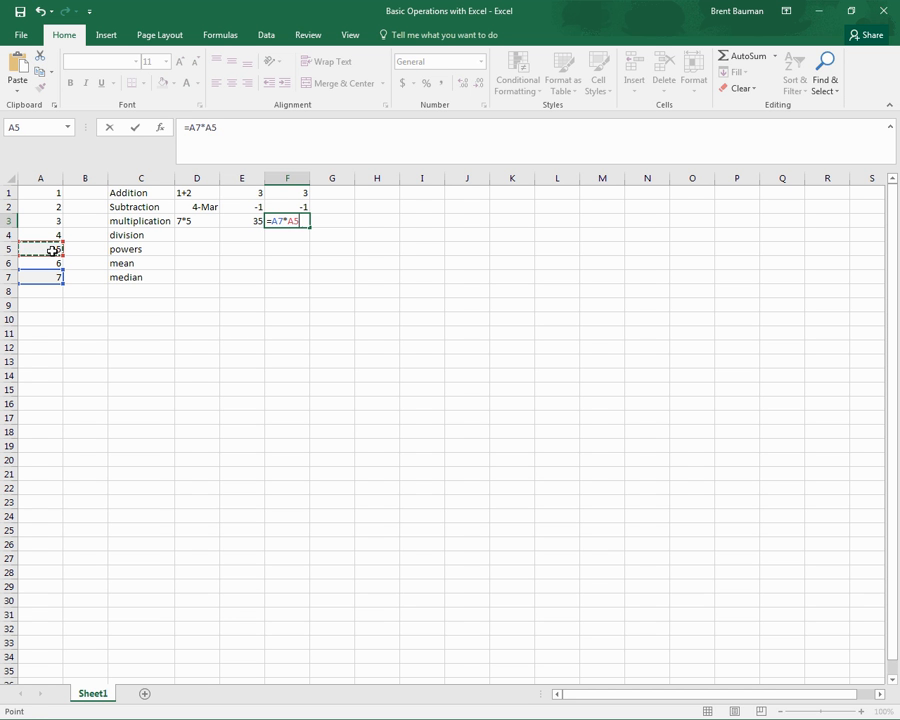
key(Return)
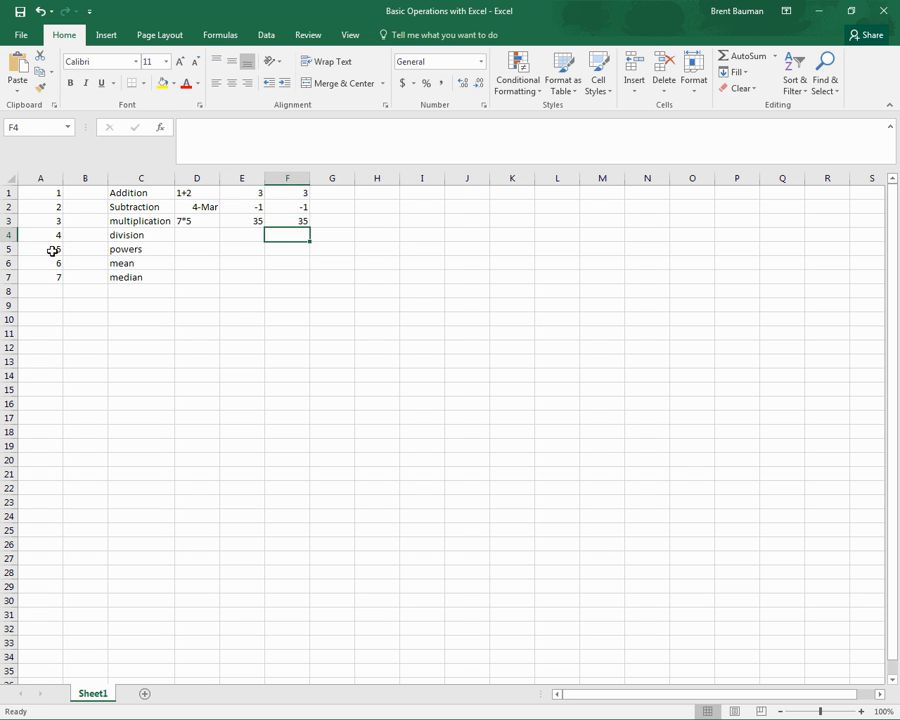
Step: Enter =7(5) in cell G3, accept the proposed correction to =7*(5), and inspect the corrected formula
click(324, 220)
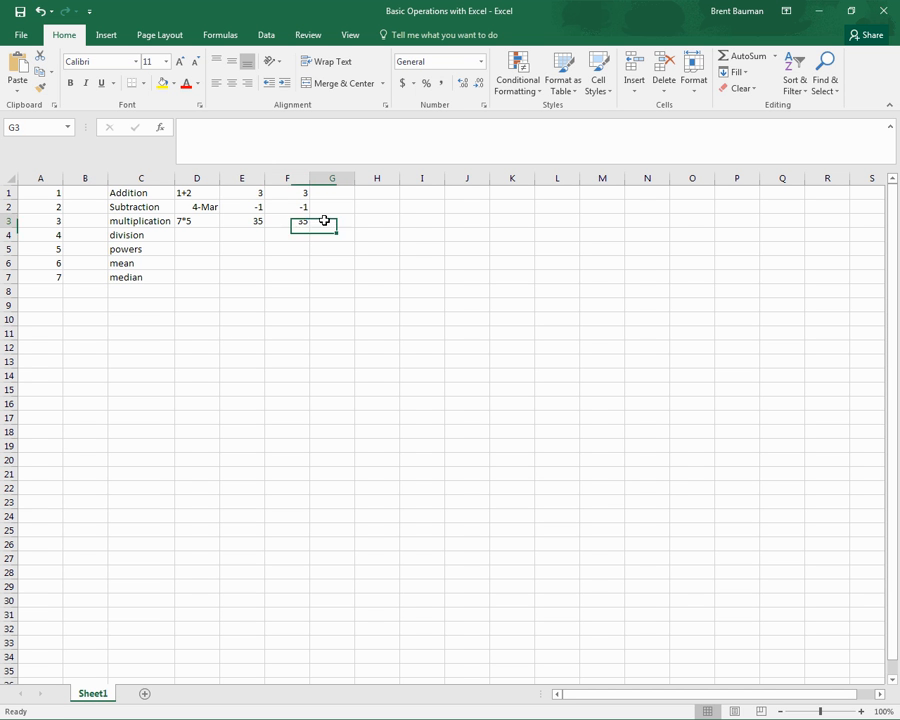
click(252, 148)
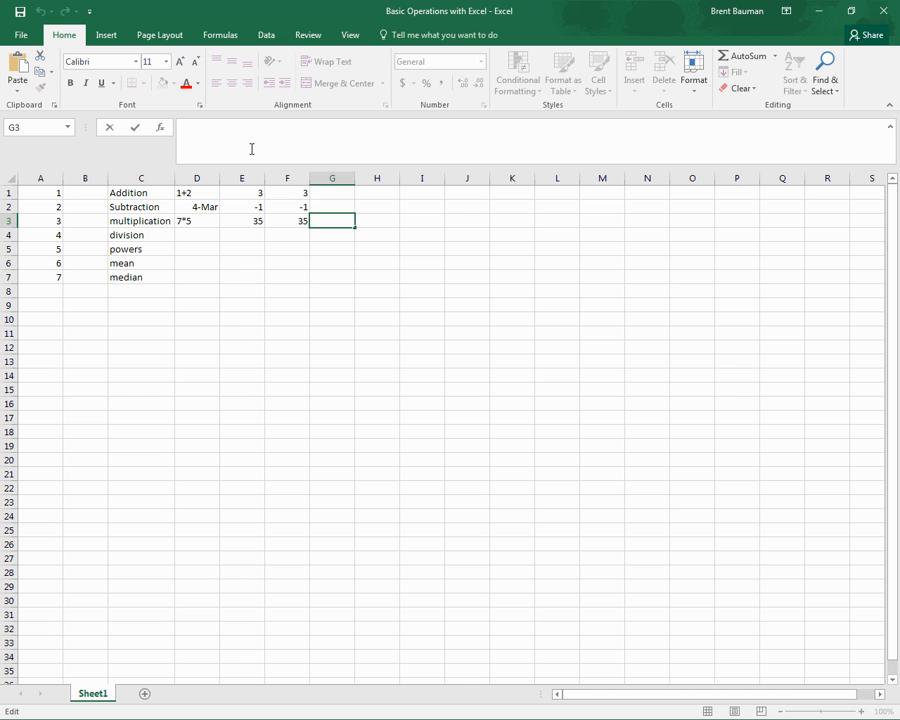
text(=)
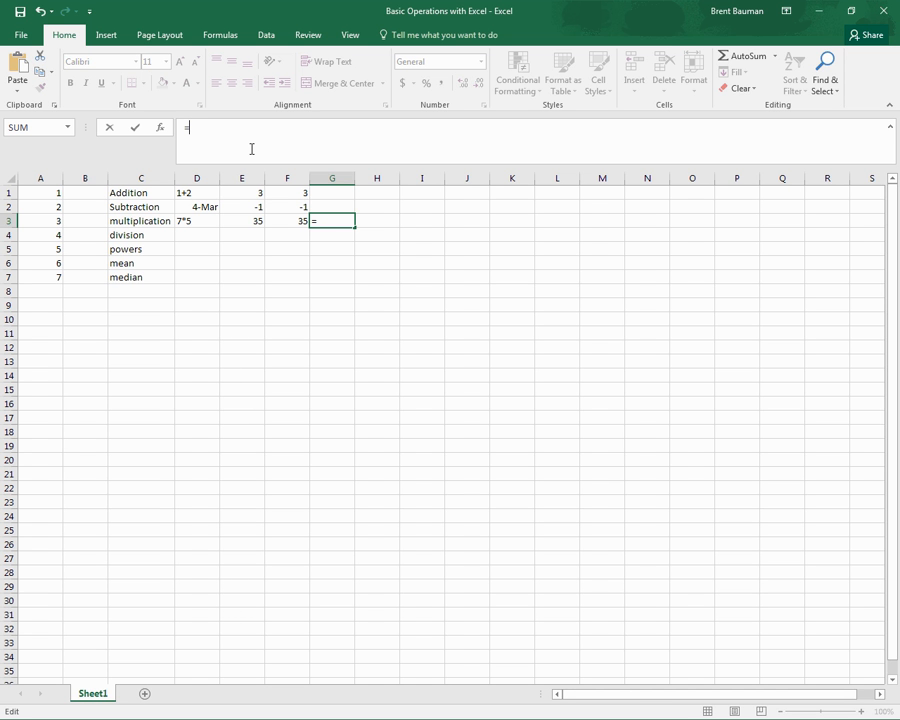
text(7(5)
key(Return)
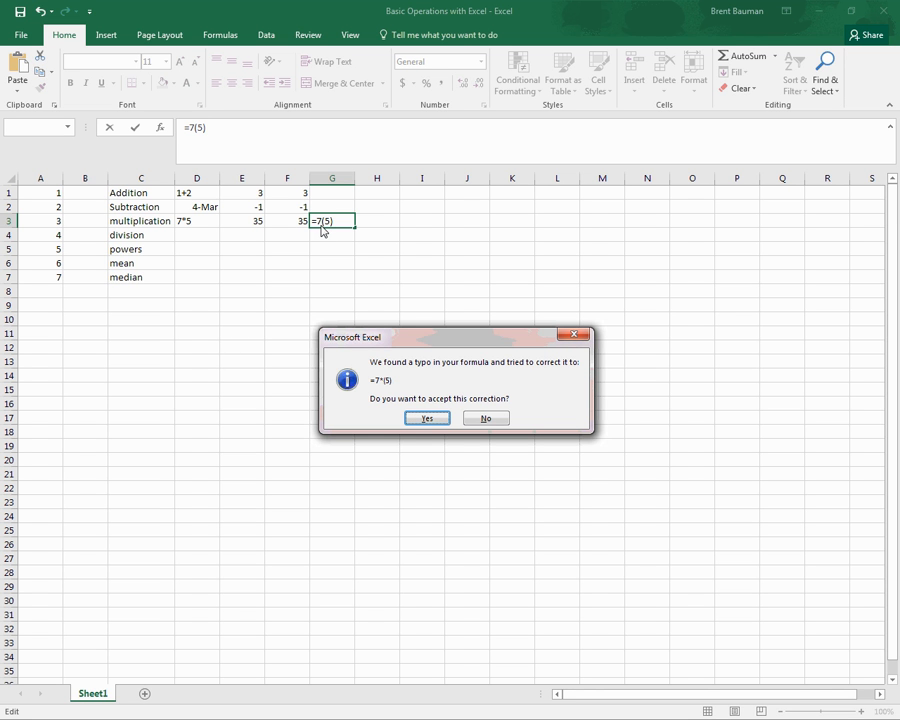
click(421, 419)
click(326, 221)
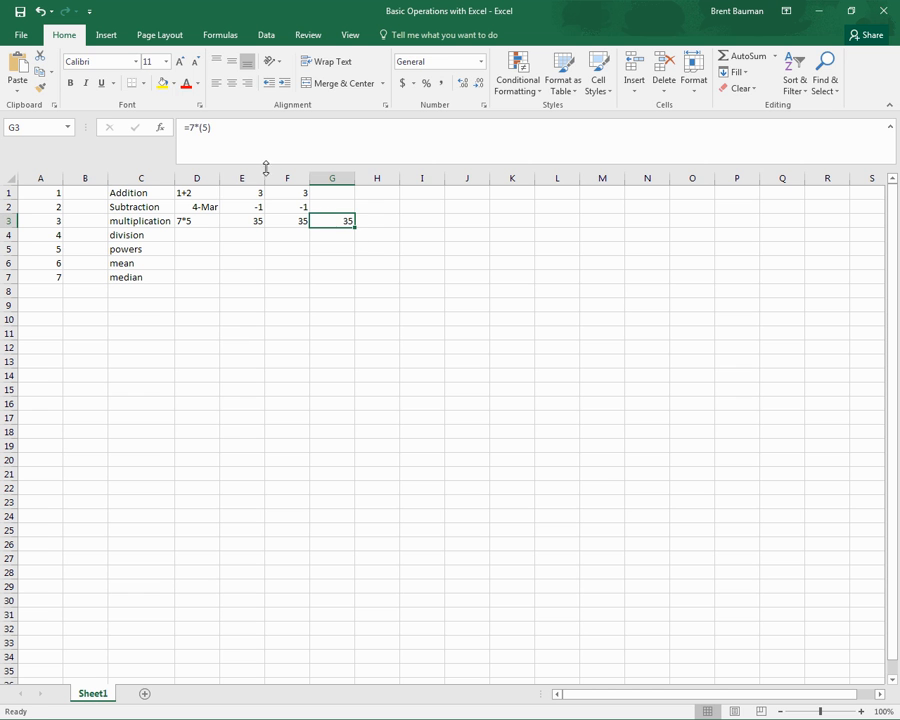
click(195, 127)
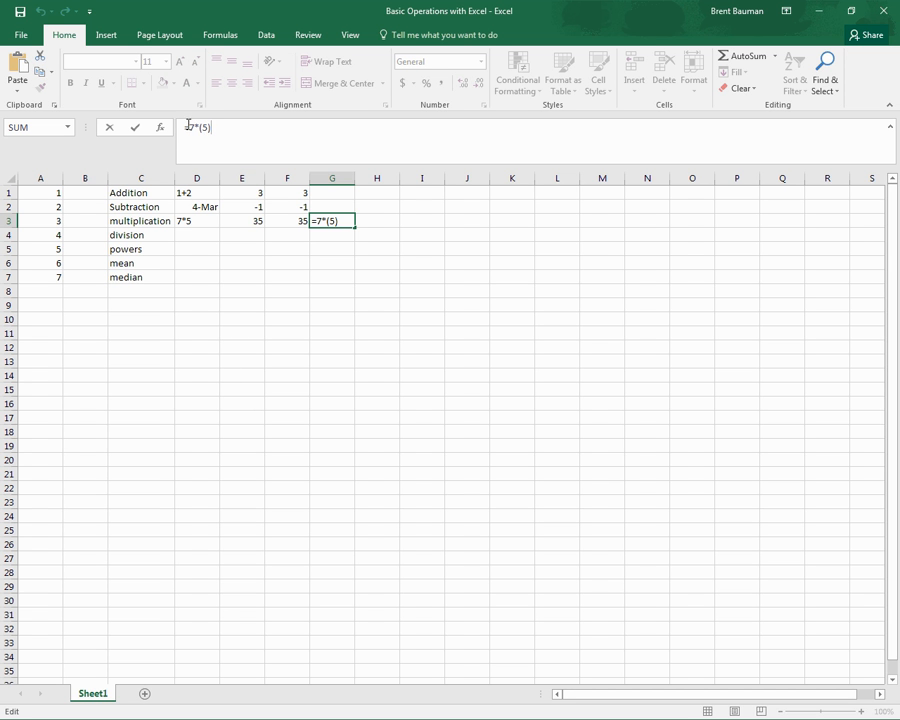
click(197, 126)
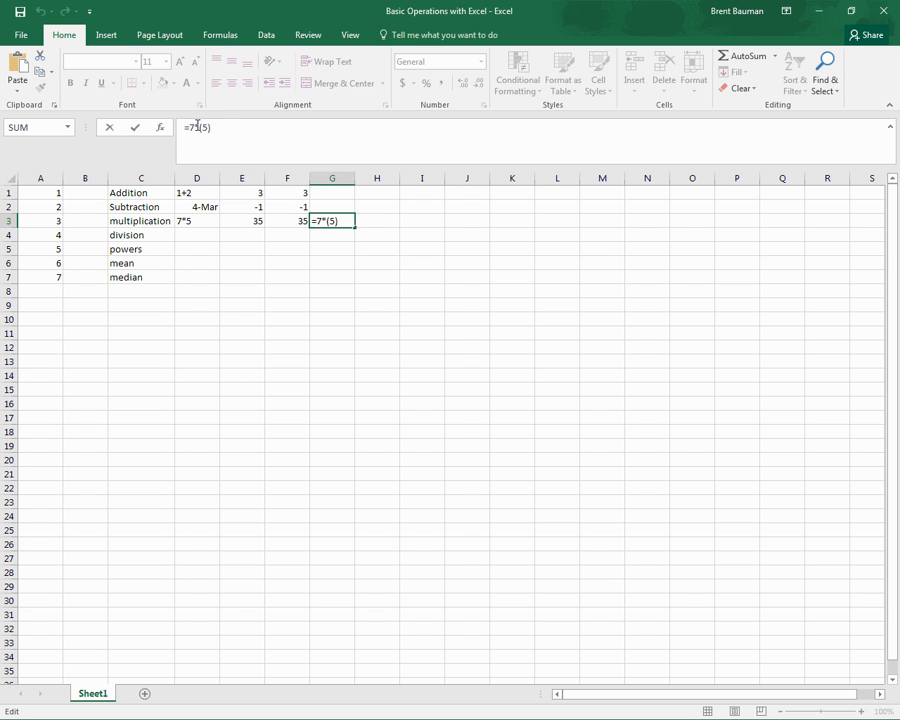
Step: Enter 6/3 without an equals sign in cell D4 beside division and inspect the entry
click(199, 235)
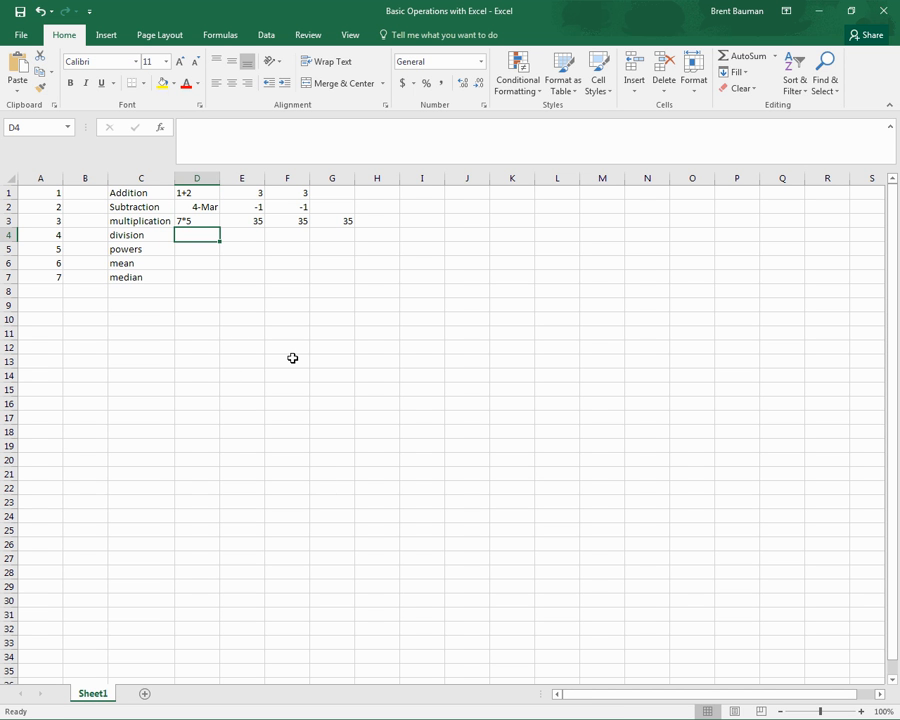
text(3/3)
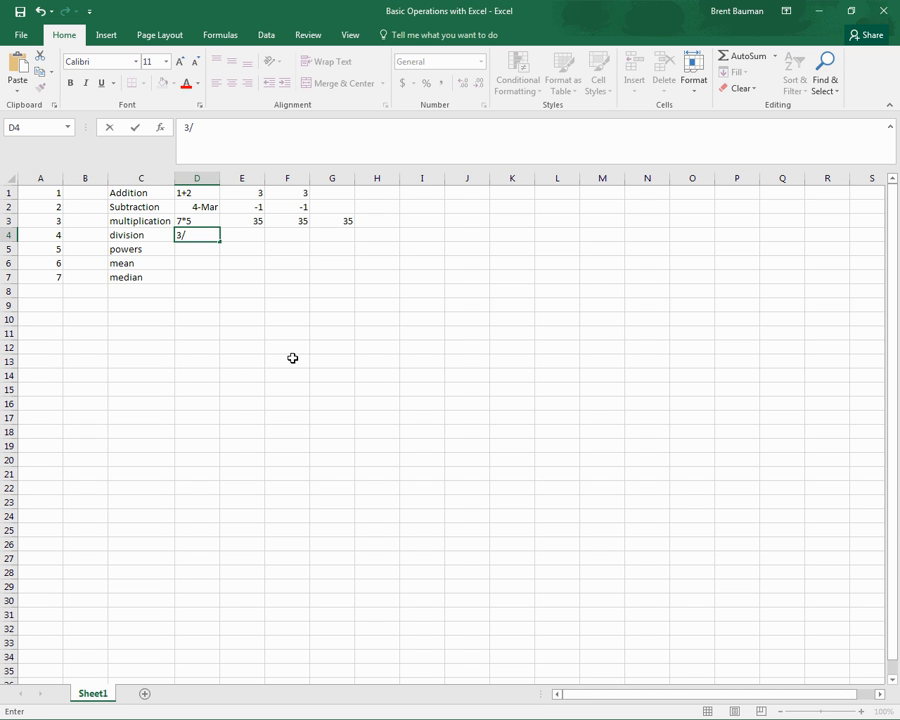
key(BackSpace)
key(BackSpace)
key(BackSpace)
text(6/3)
key(Return)
click(200, 234)
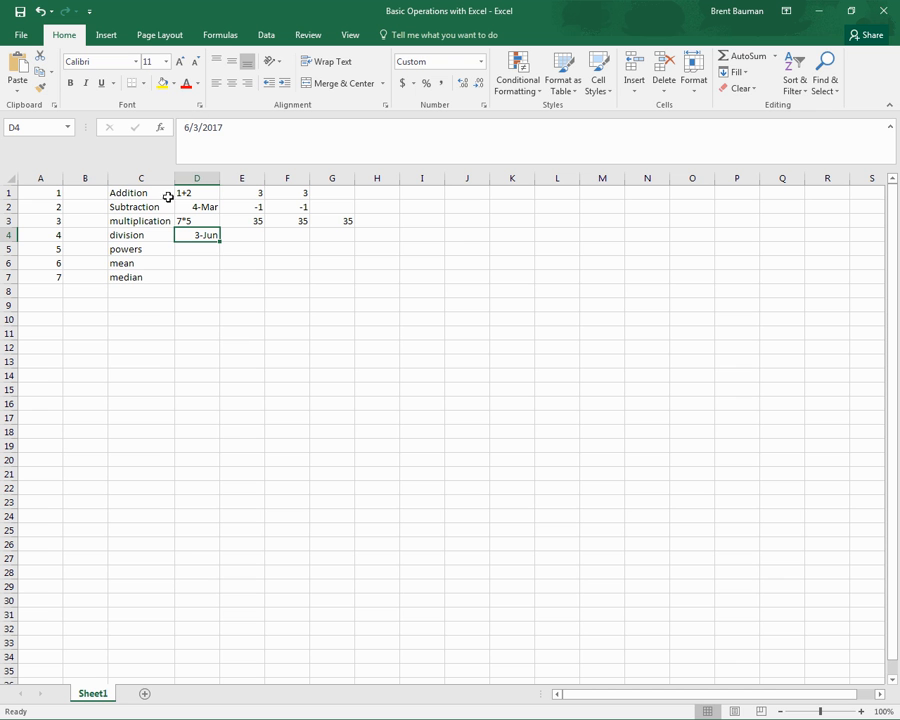
Step: Enter the formula =6/3 in cell E4 of the division row
click(254, 236)
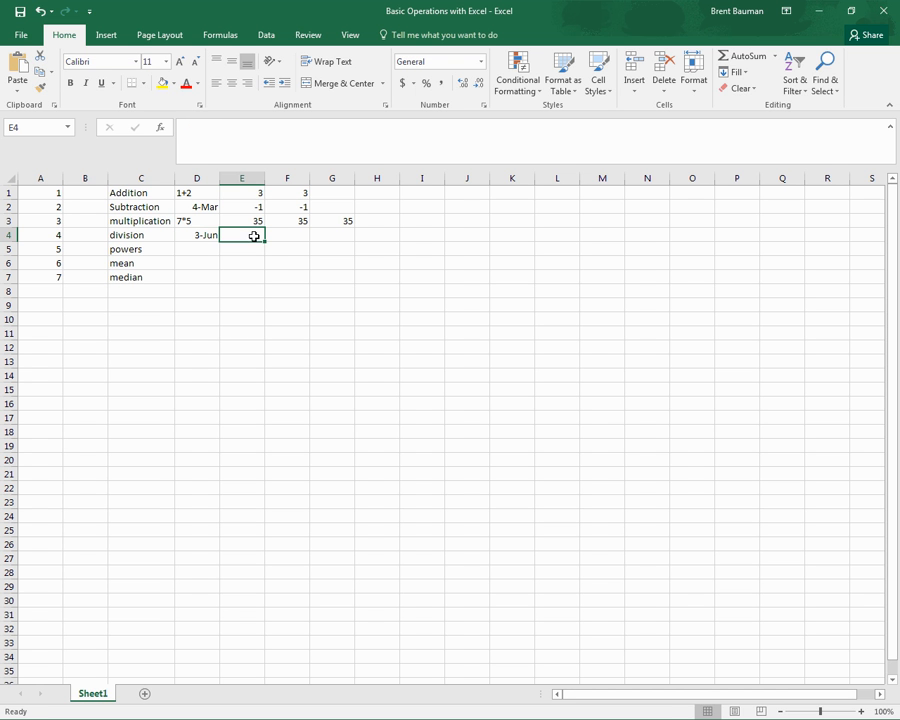
text(=)
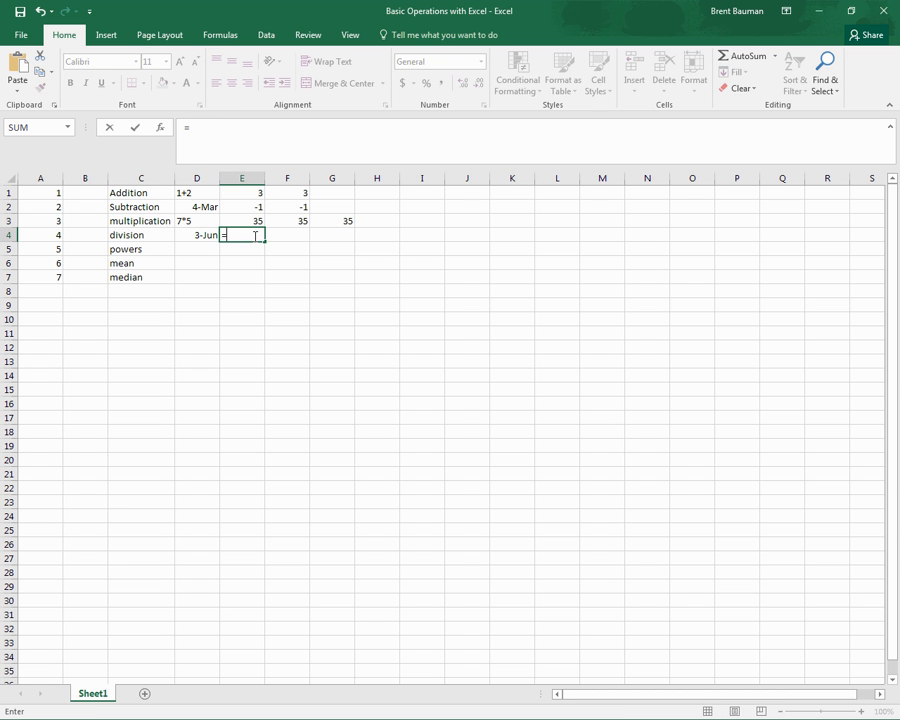
text(6/3)
key(Return)
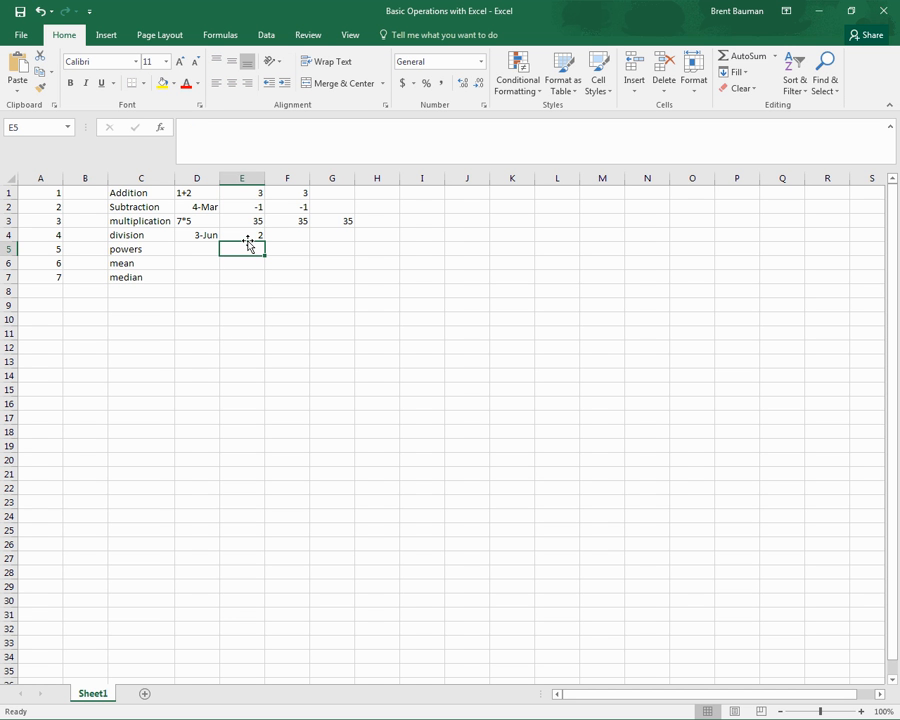
Step: Enter the formula =A6/A3 in cell F4 to divide using cell references from column A
click(302, 232)
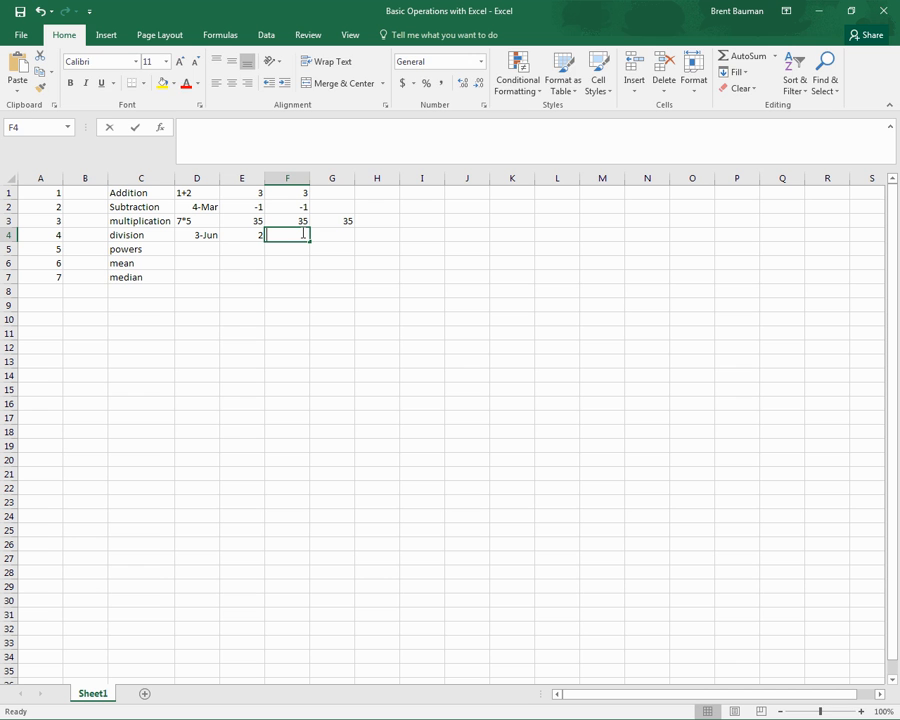
text(=)
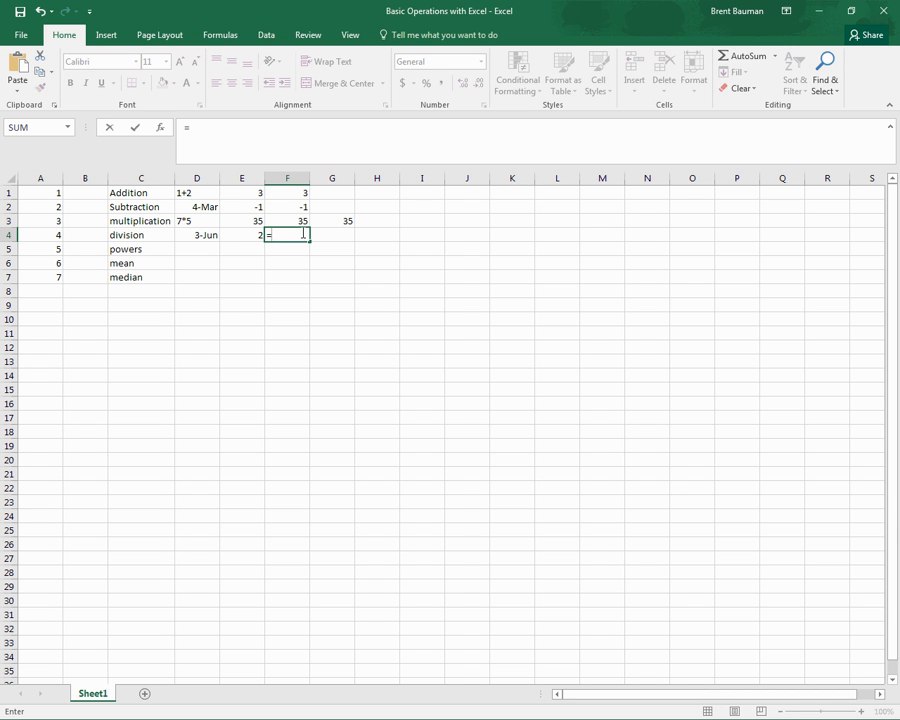
click(56, 264)
text(/)
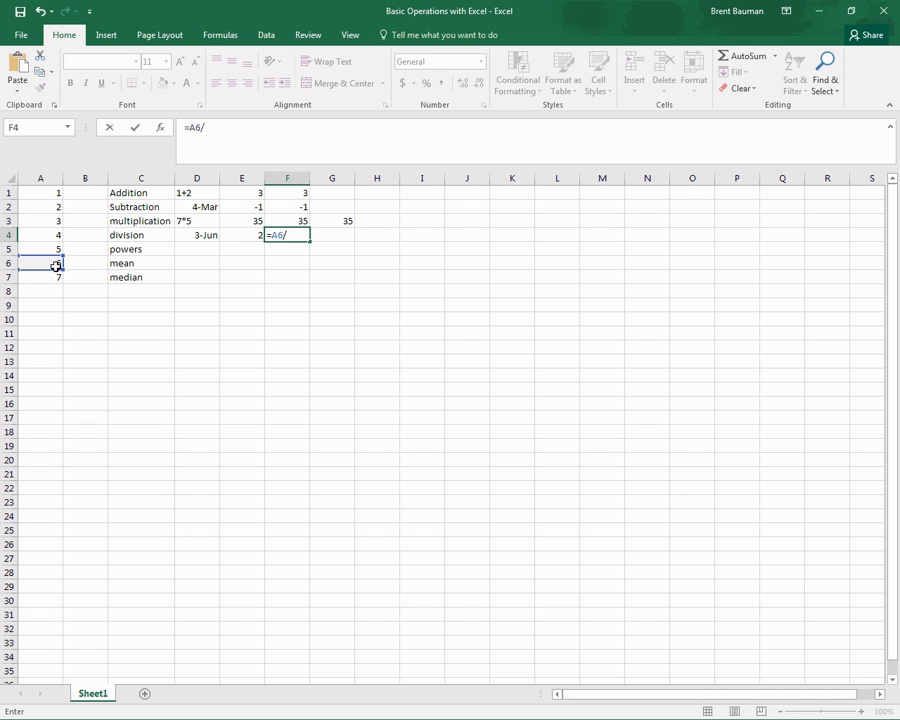
click(42, 222)
key(Return)
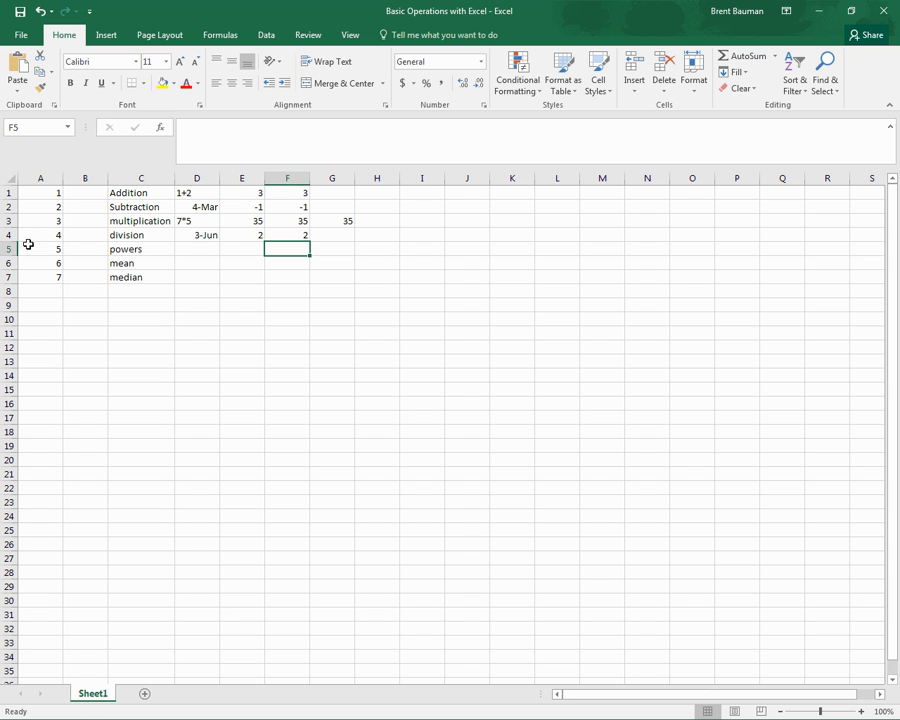
Step: Enter 3^4 without an equals sign in cell D5 beside powers
click(204, 250)
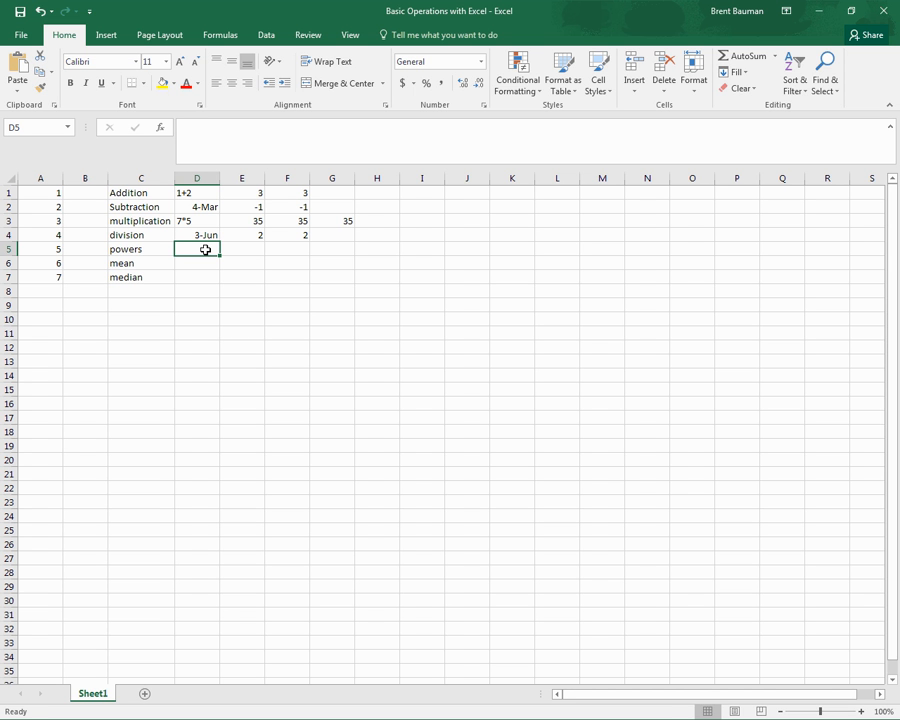
text(3)
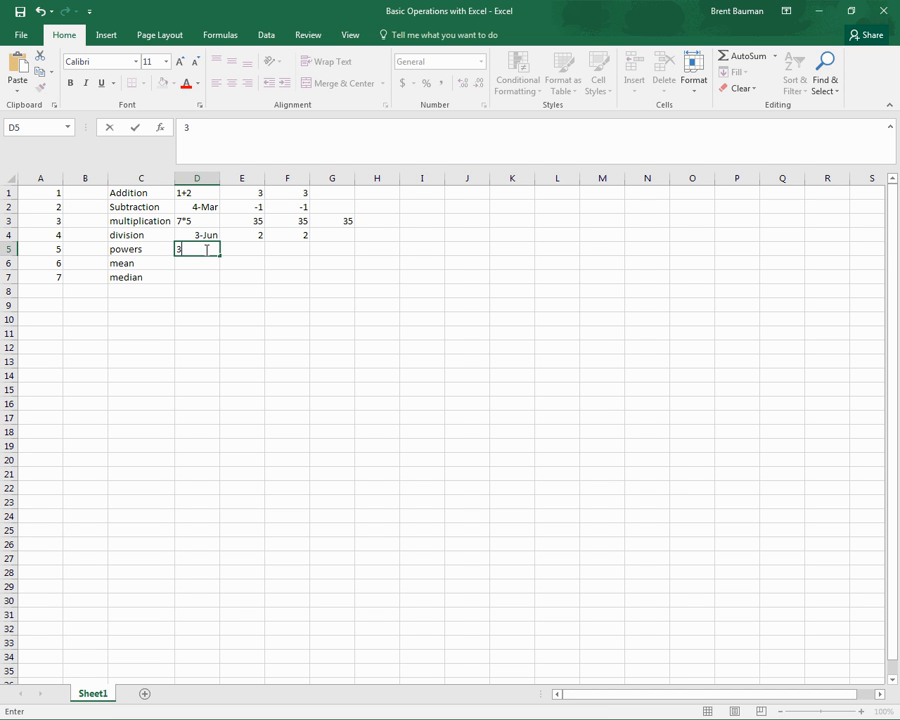
text(^4)
key(Return)
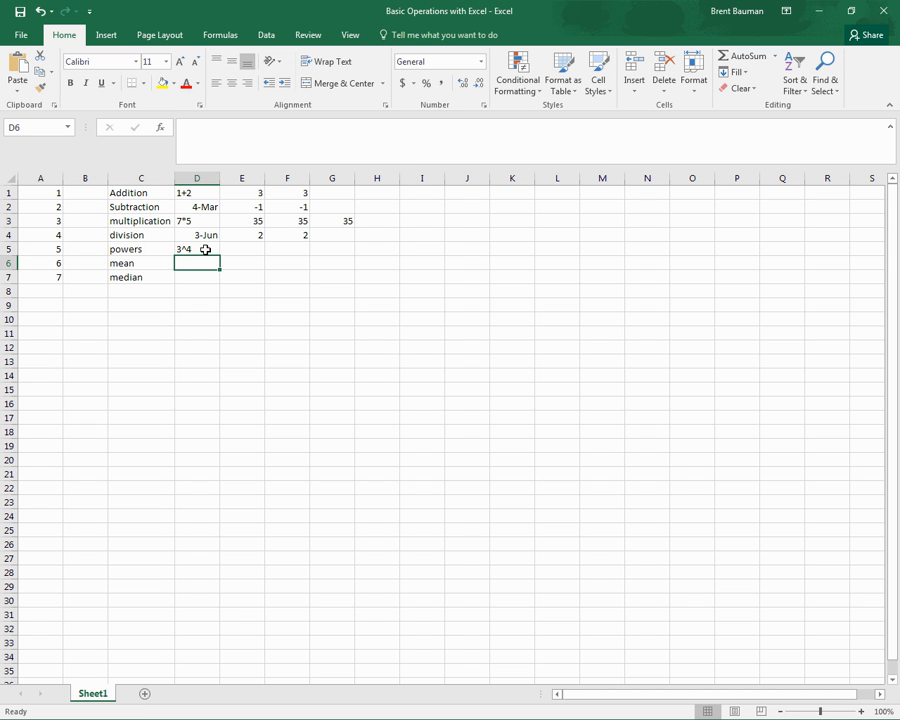
Step: Enter the formula =3^(4) in cell E5 of the powers row and check it
click(234, 249)
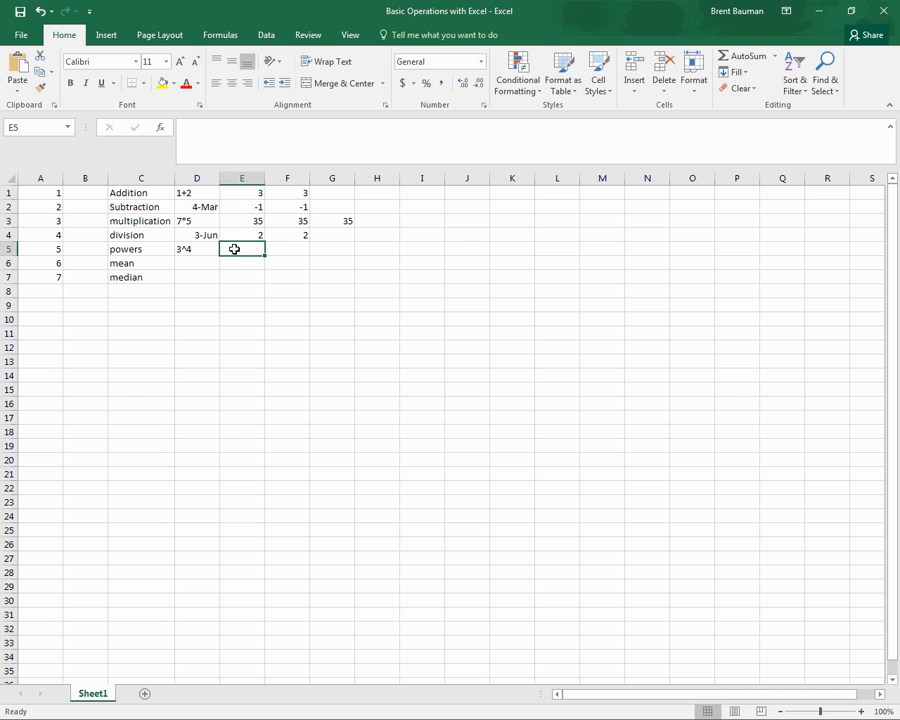
text(=)
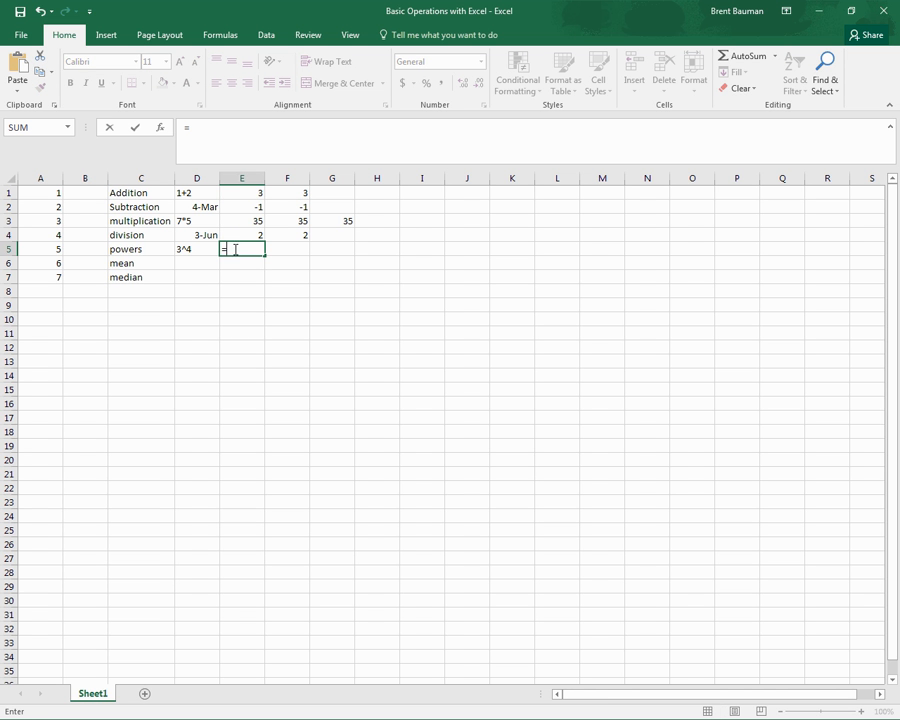
text(3^(4))
key(Return)
click(243, 248)
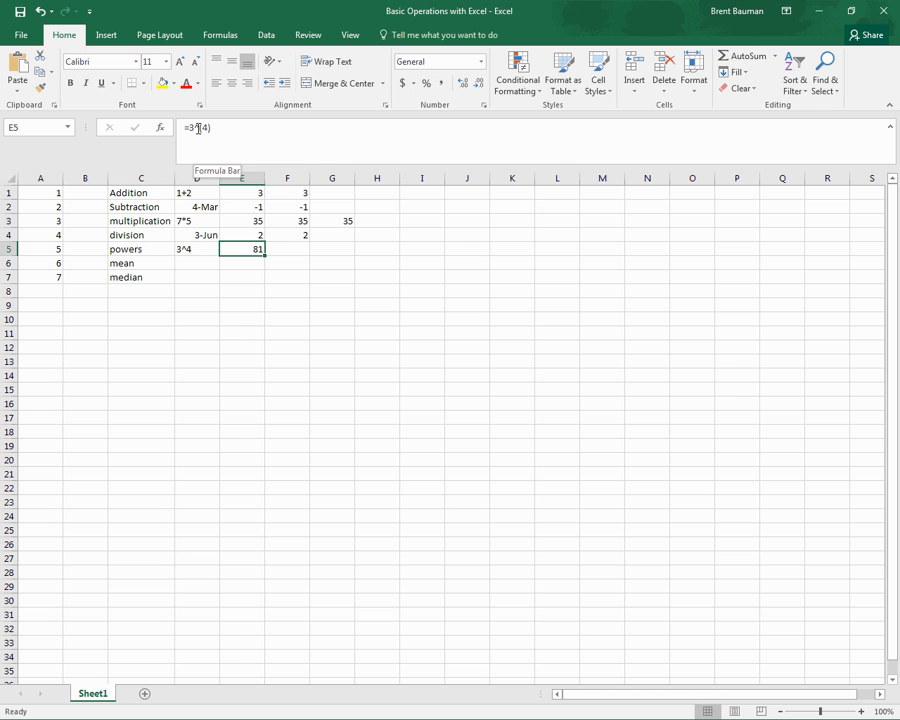
Step: Enter the formula =A3^(A4) in cell F5 of the powers row and check it
click(289, 250)
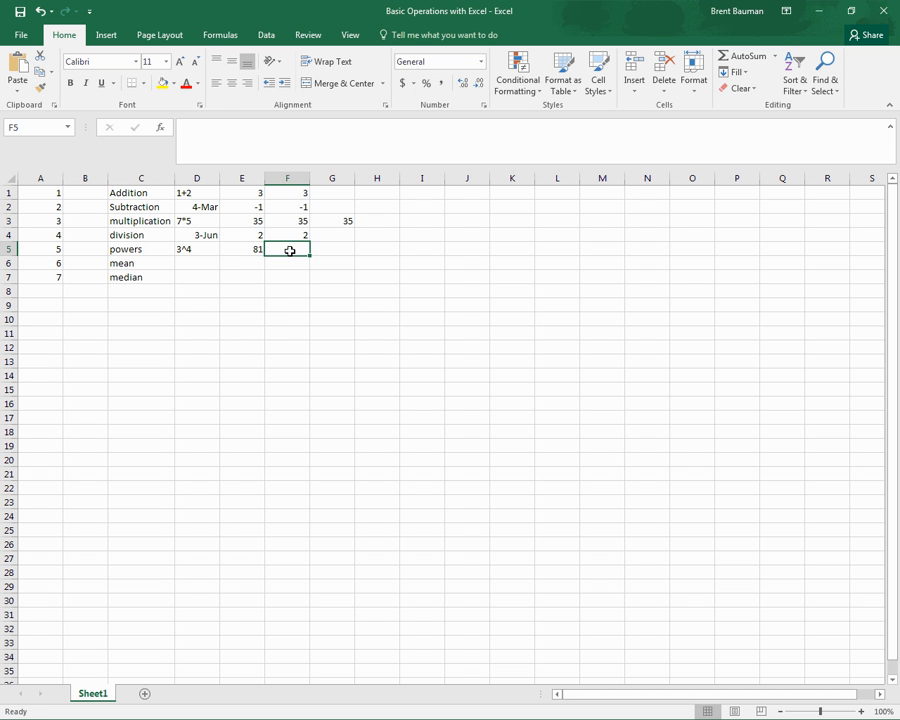
text(=)
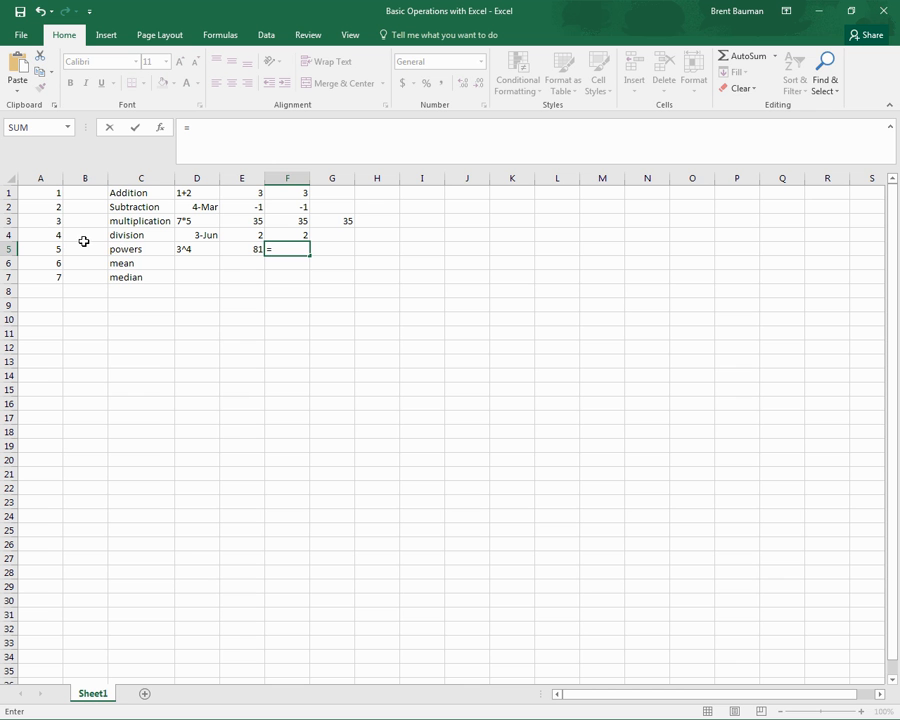
click(56, 221)
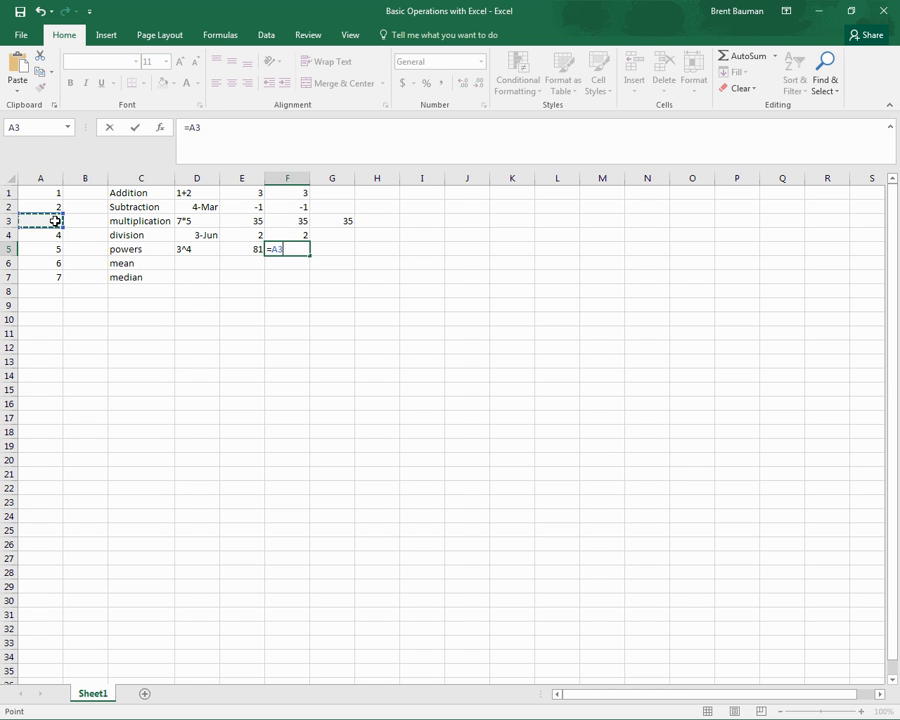
text(6)
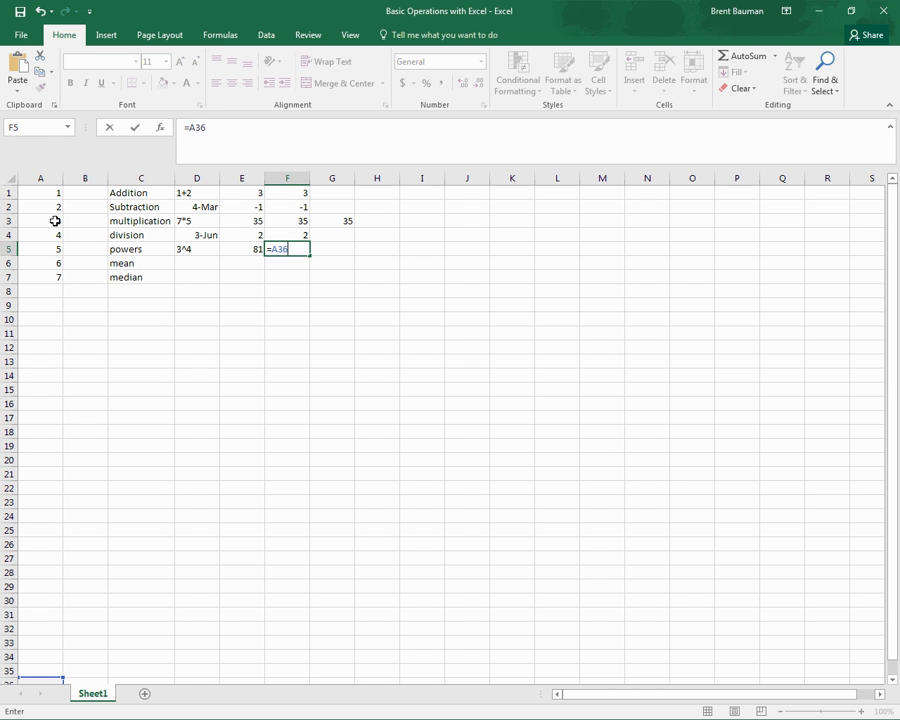
key(BackSpace)
text(^()
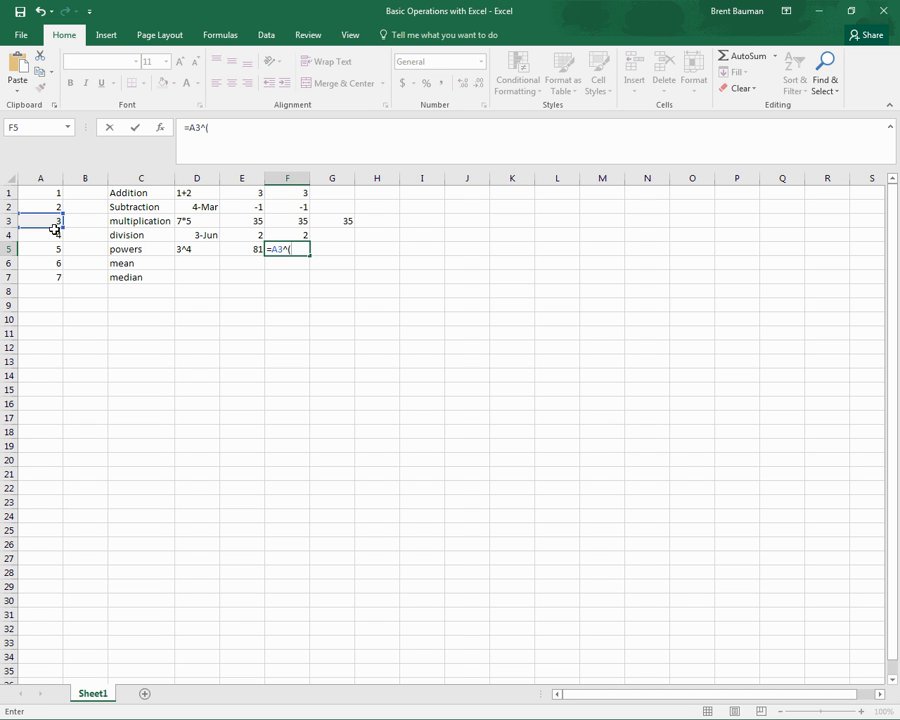
click(54, 233)
text())
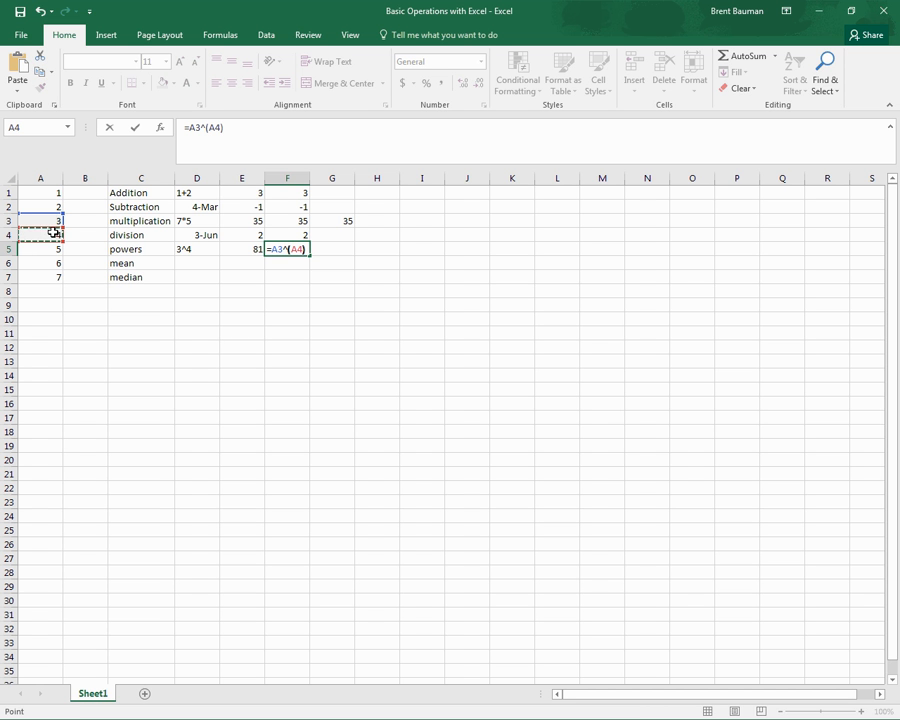
key(Return)
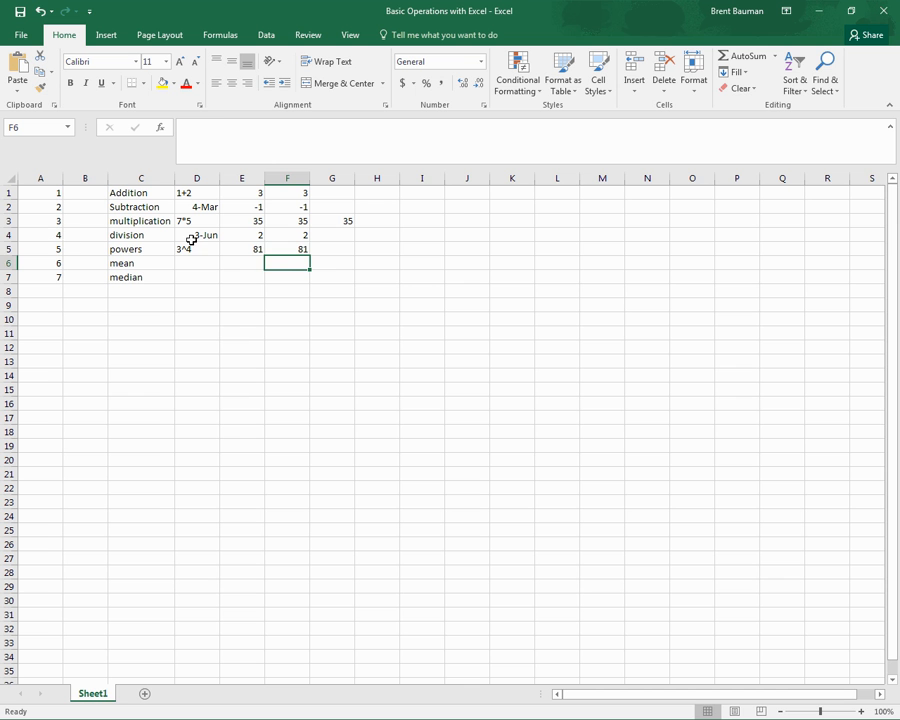
click(287, 251)
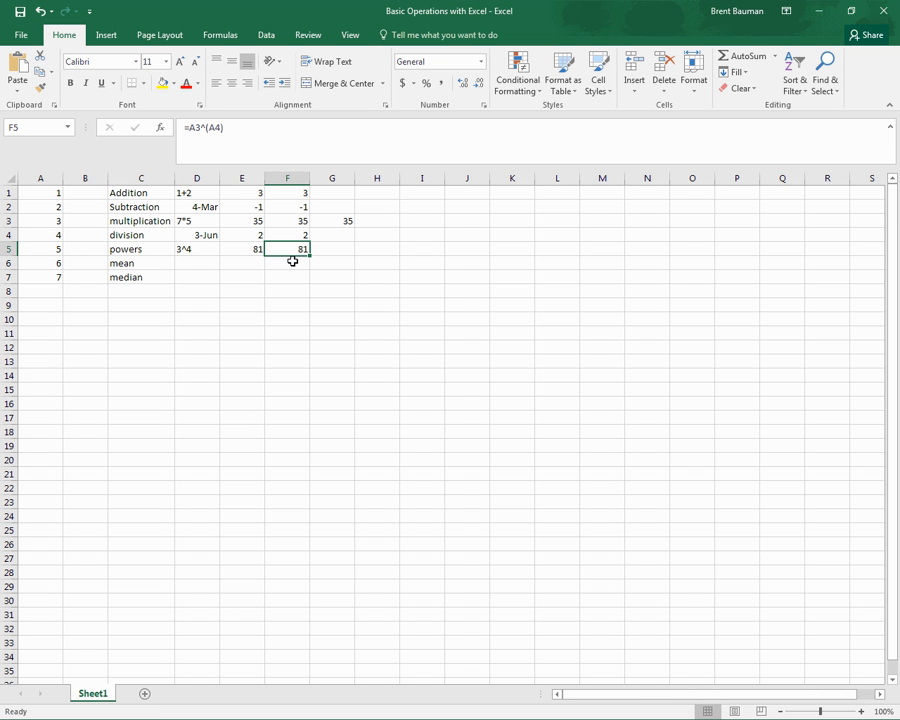
click(198, 263)
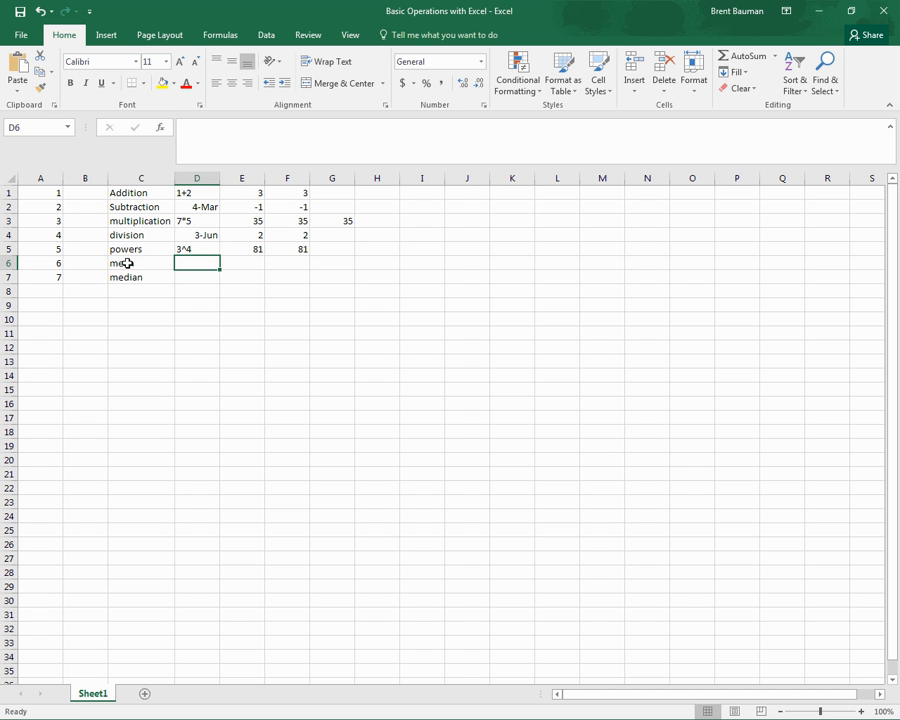
click(127, 263)
key(Right)
click(142, 262)
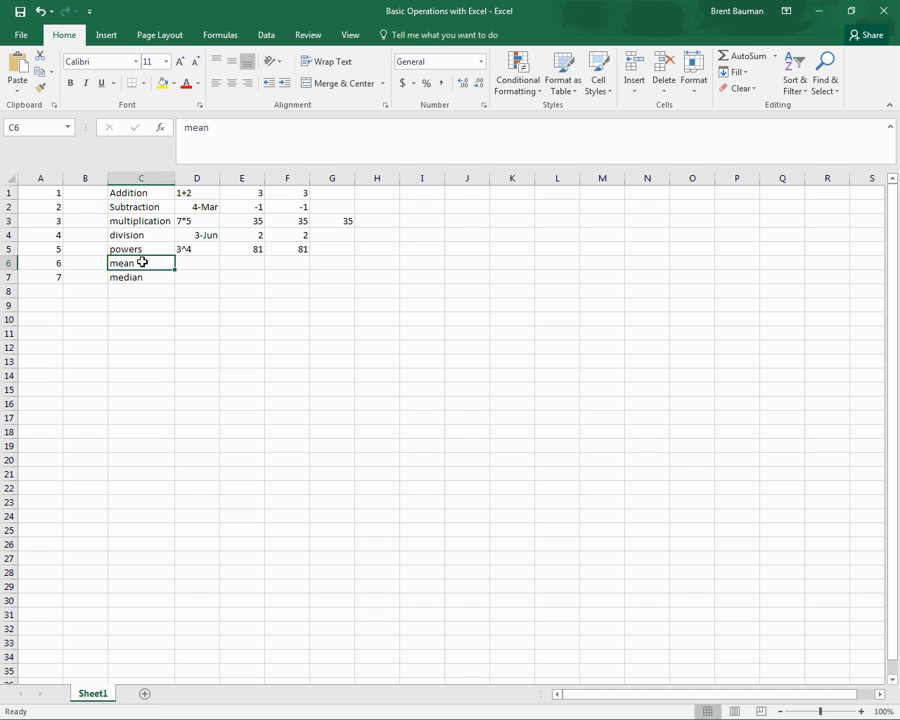
click(189, 263)
click(147, 262)
click(179, 262)
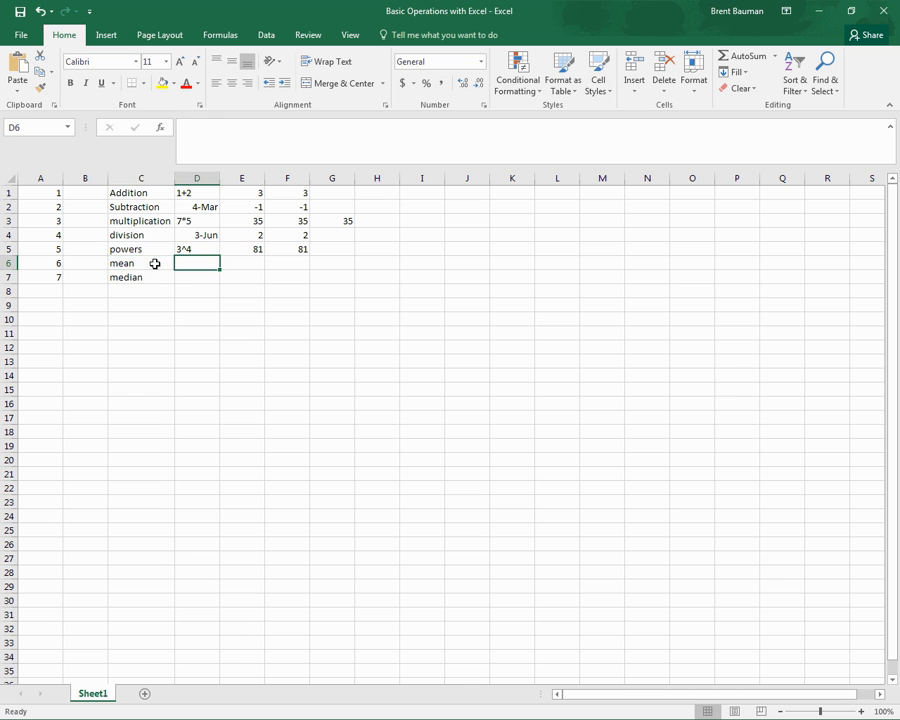
click(155, 263)
click(186, 264)
click(142, 262)
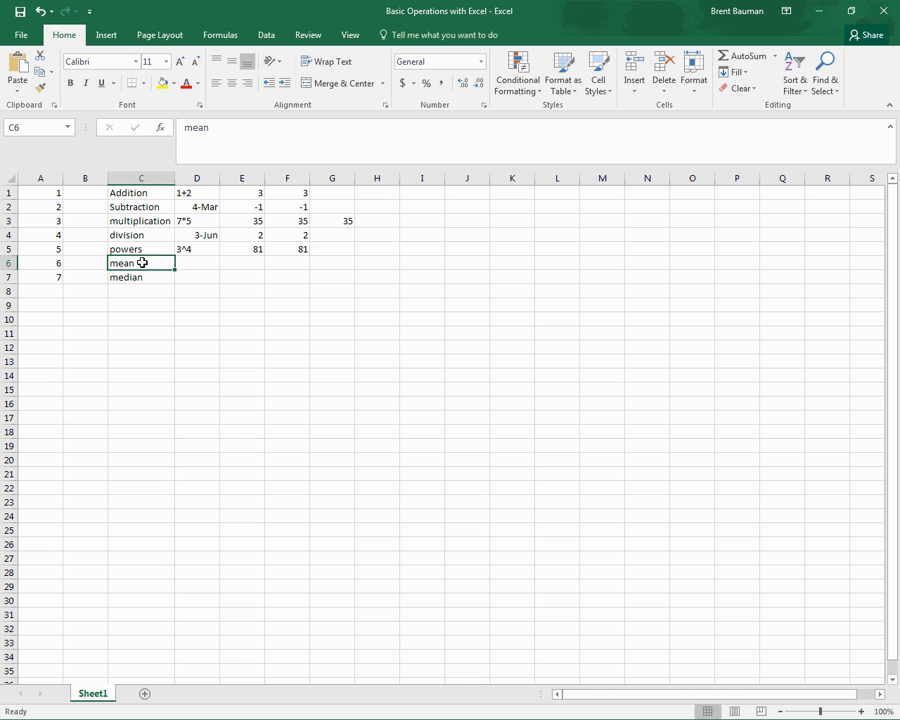
Step: Begin a formula in cell E6 of the mean row, trying mean as the function name and clearing that name again
click(196, 261)
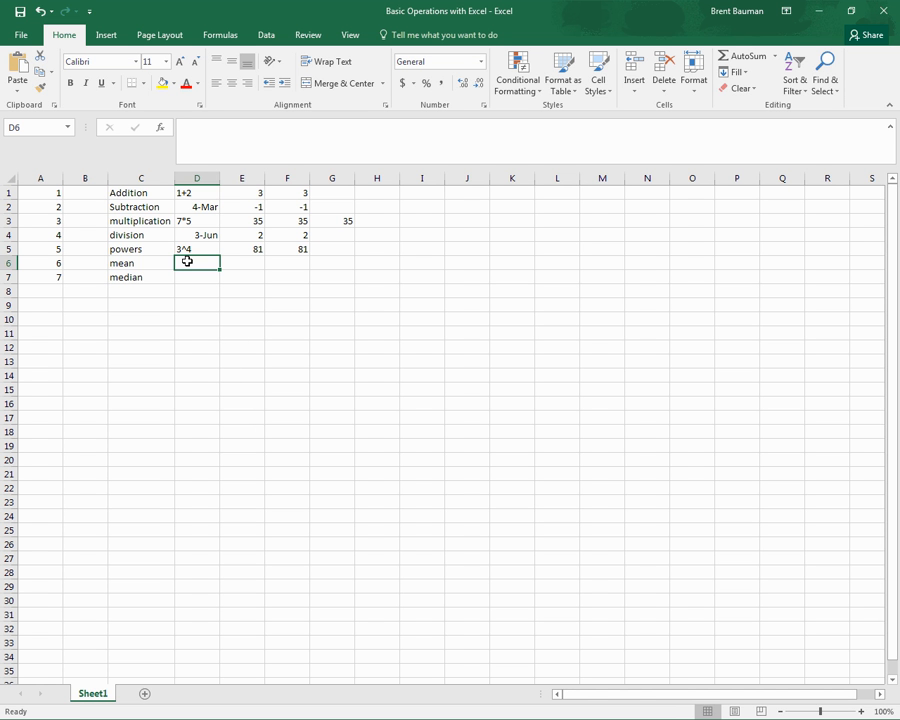
key(Right)
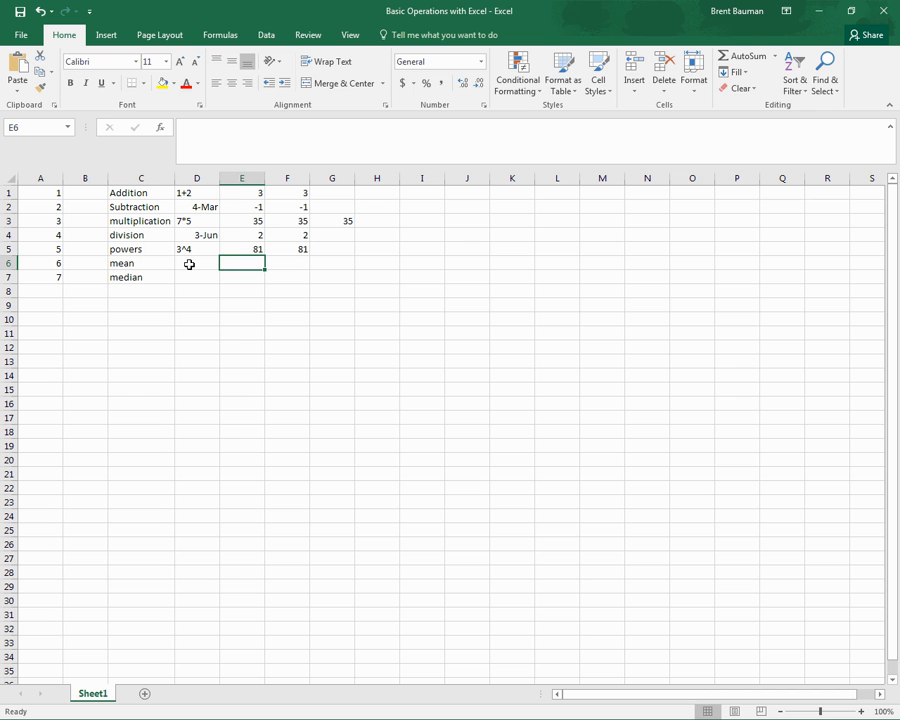
text(=)
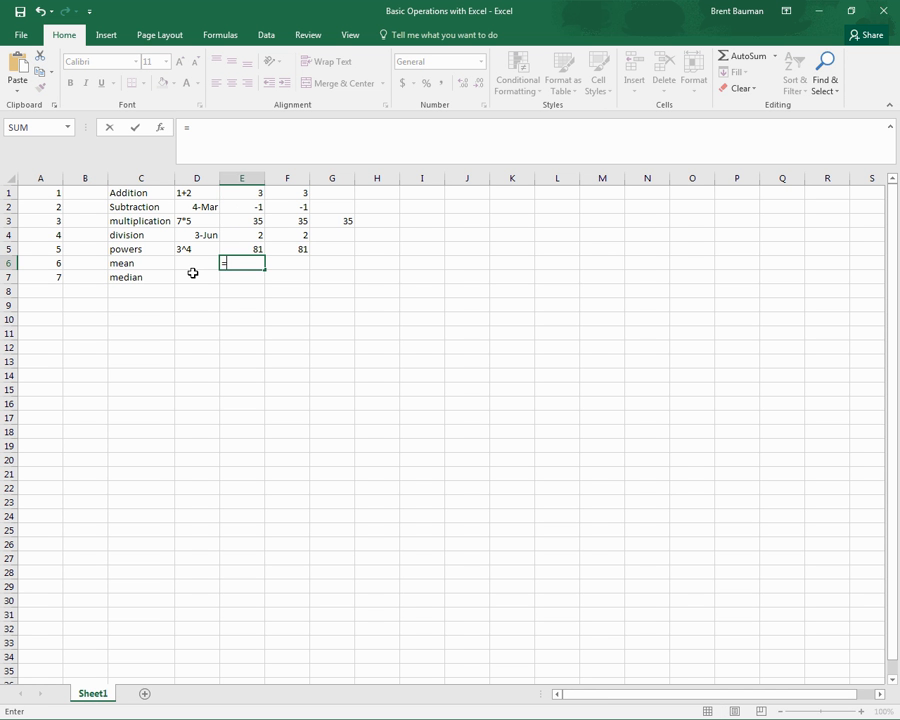
text(m)
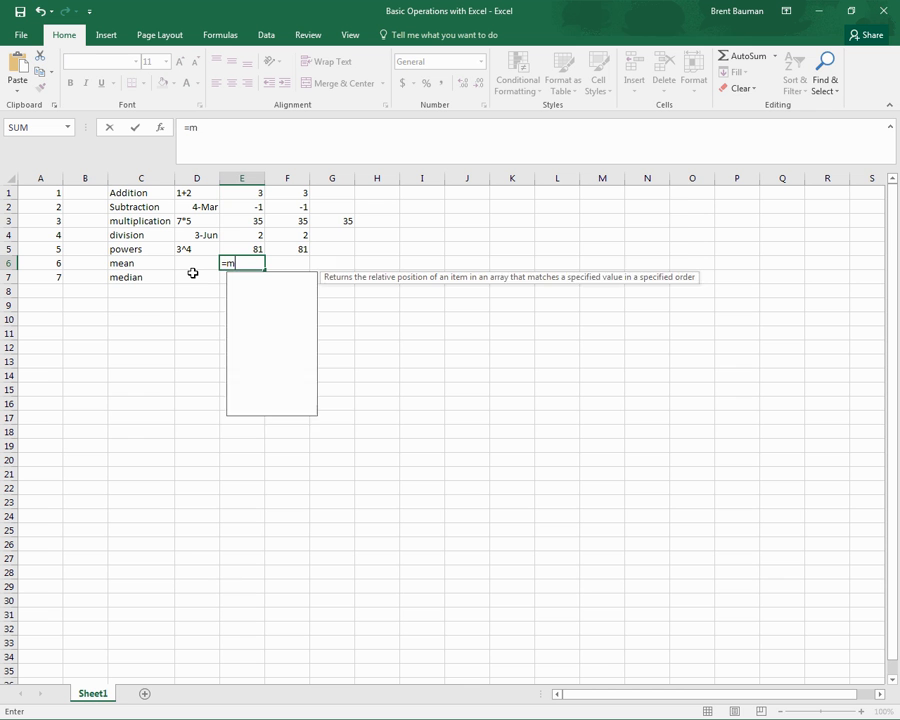
text(ean)
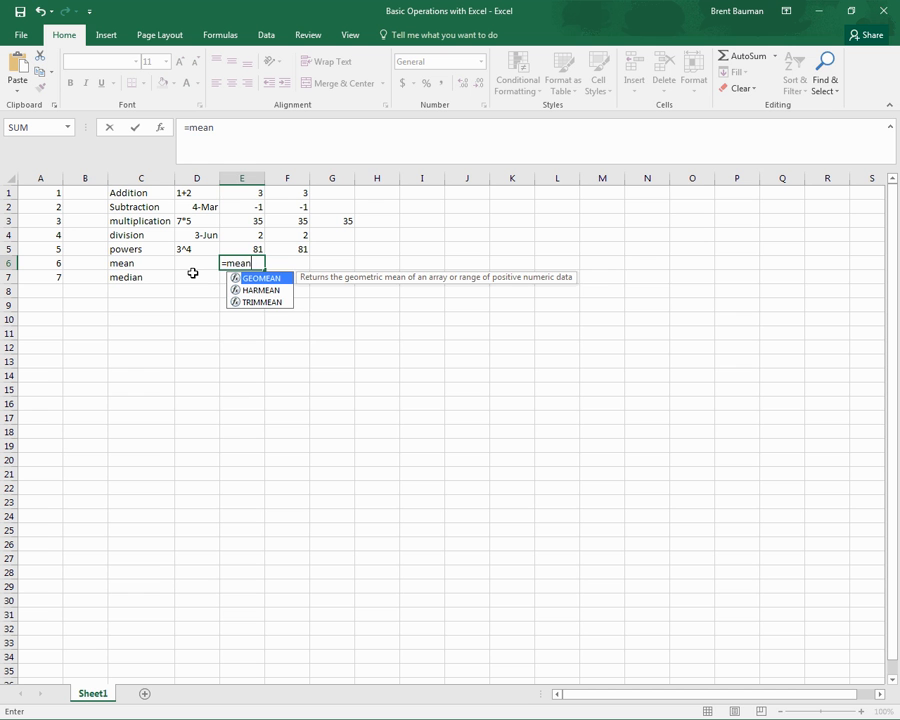
key(BackSpace)
key(BackSpace)
key(BackSpace)
key(BackSpace)
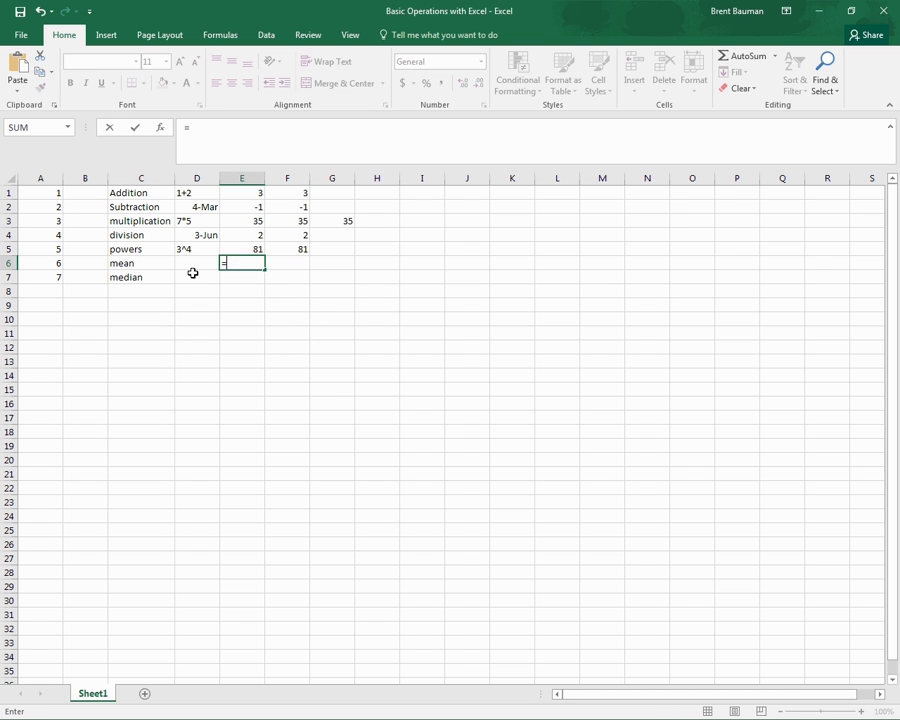
Step: Use average as the function in the cell E6 formula and open its argument list
text(ave)
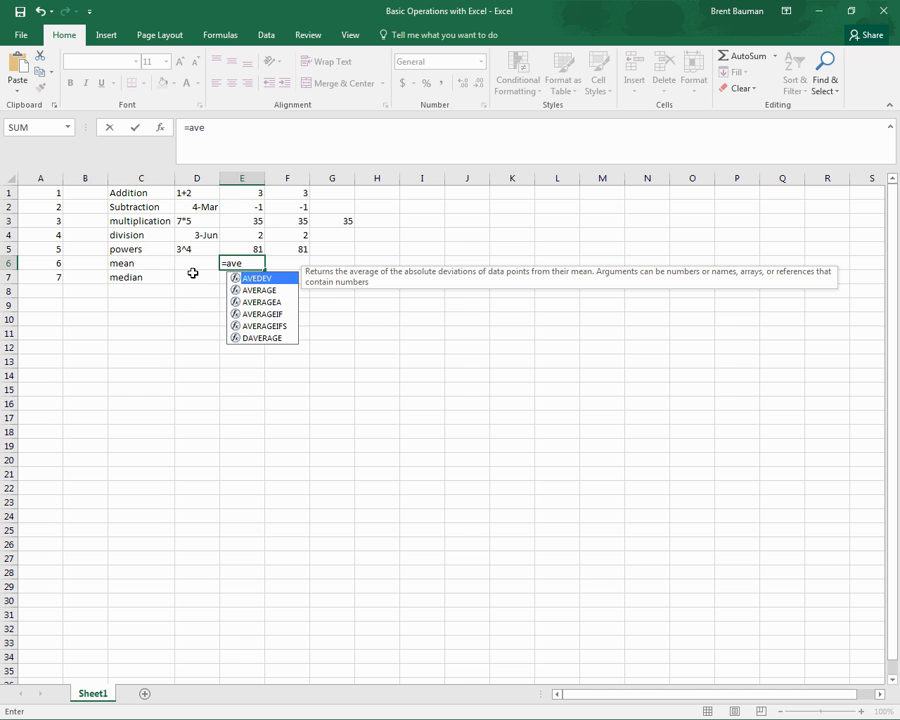
text(rage)
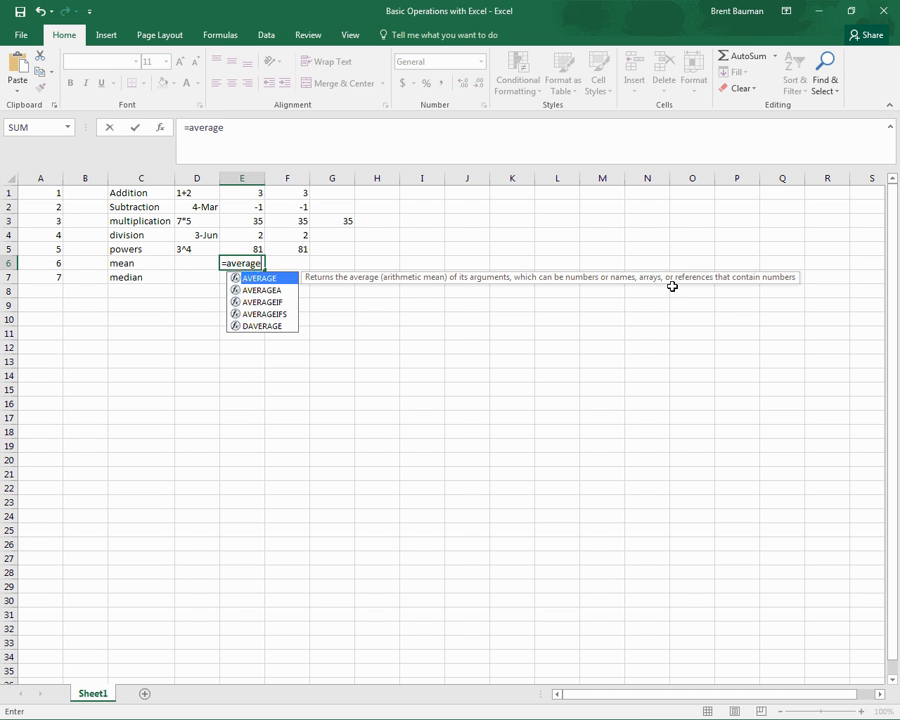
text(()
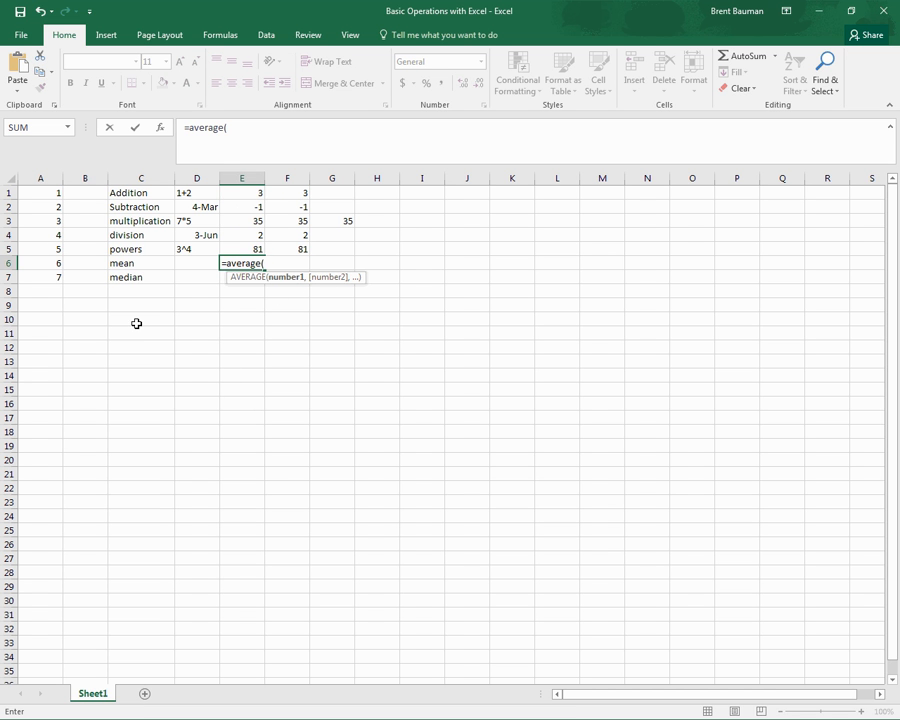
Step: Try picking cells A1 through A7 on the sheet as the average range, and remove the range from the formula again
click(48, 194)
drag(48, 194, 44, 274)
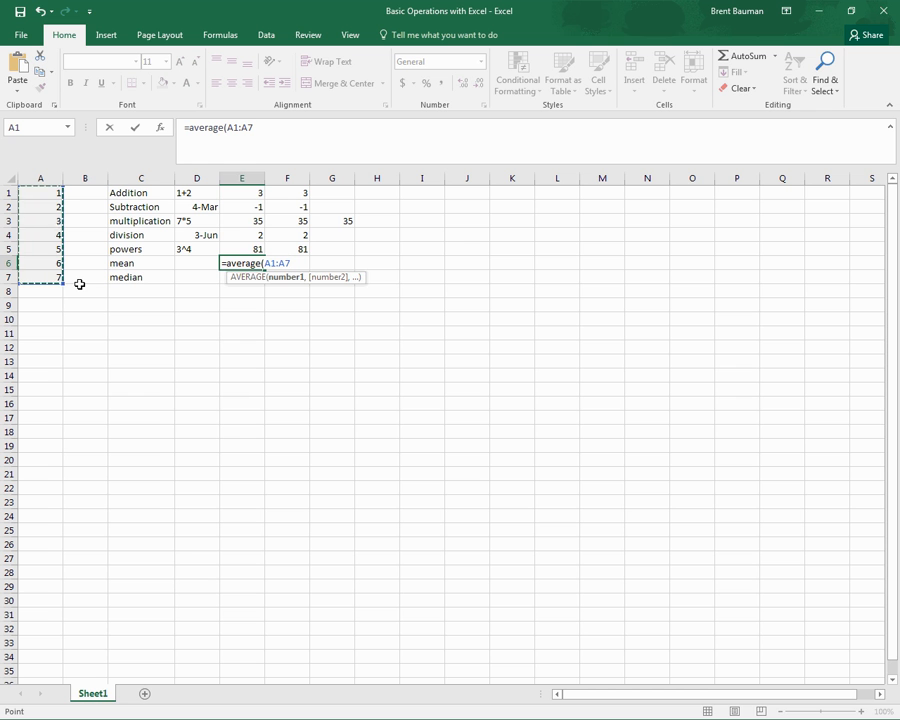
text())
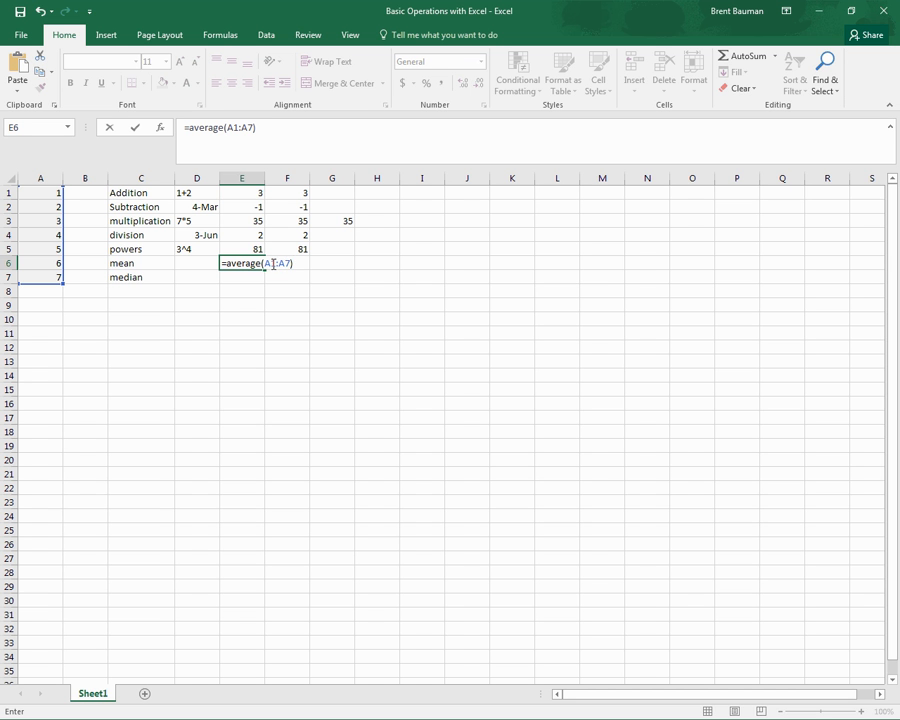
key(BackSpace)
key(BackSpace)
key(BackSpace)
key(BackSpace)
key(BackSpace)
key(BackSpace)
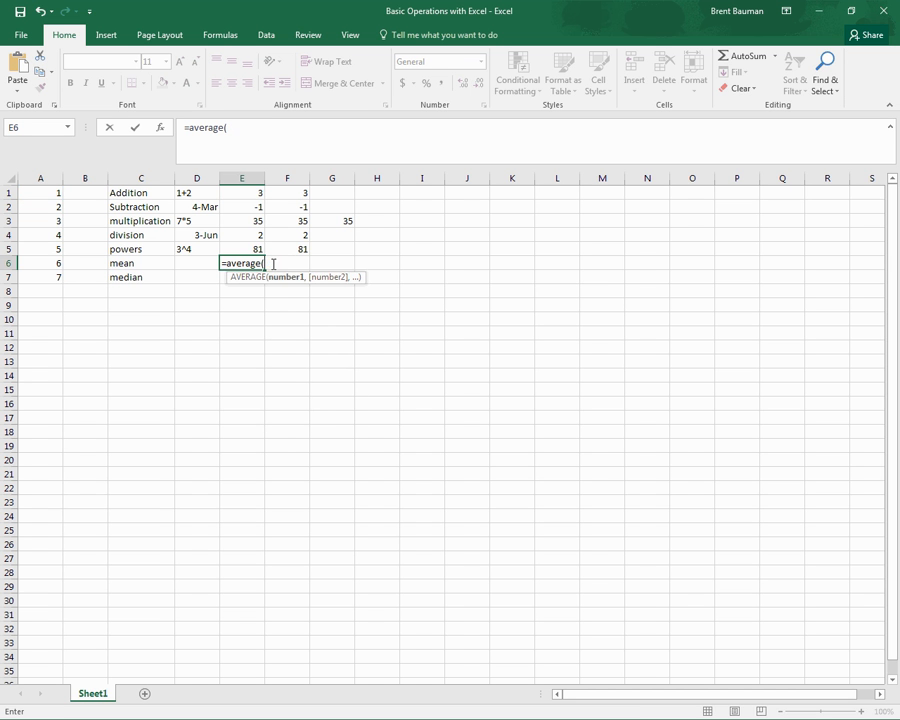
Step: Complete the cell E6 formula as =average(A1:A7) by writing out the range, and check the entered formula
text(A1)
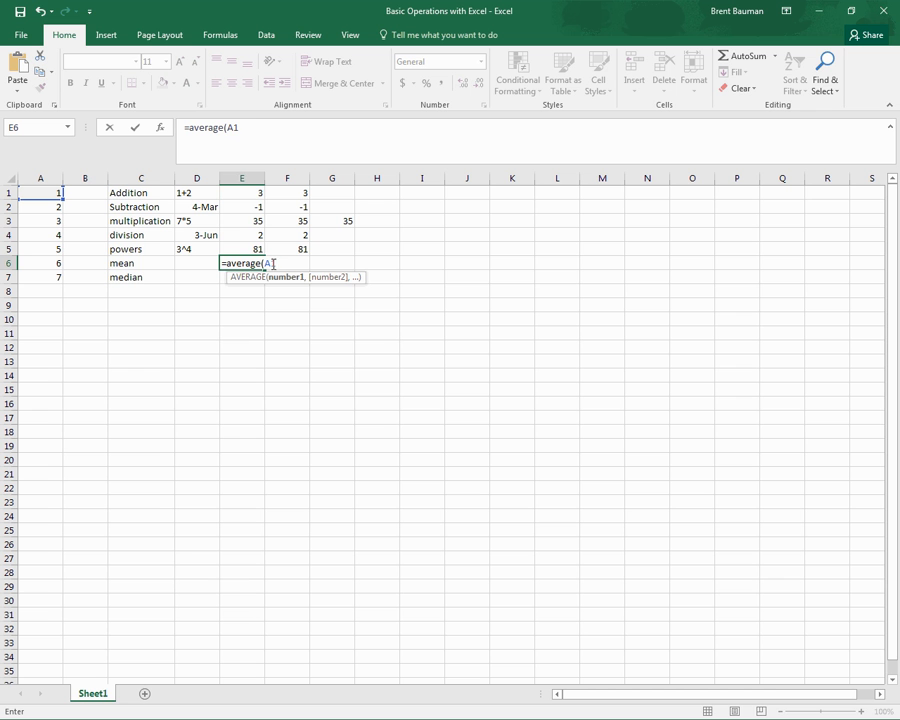
text(:A)
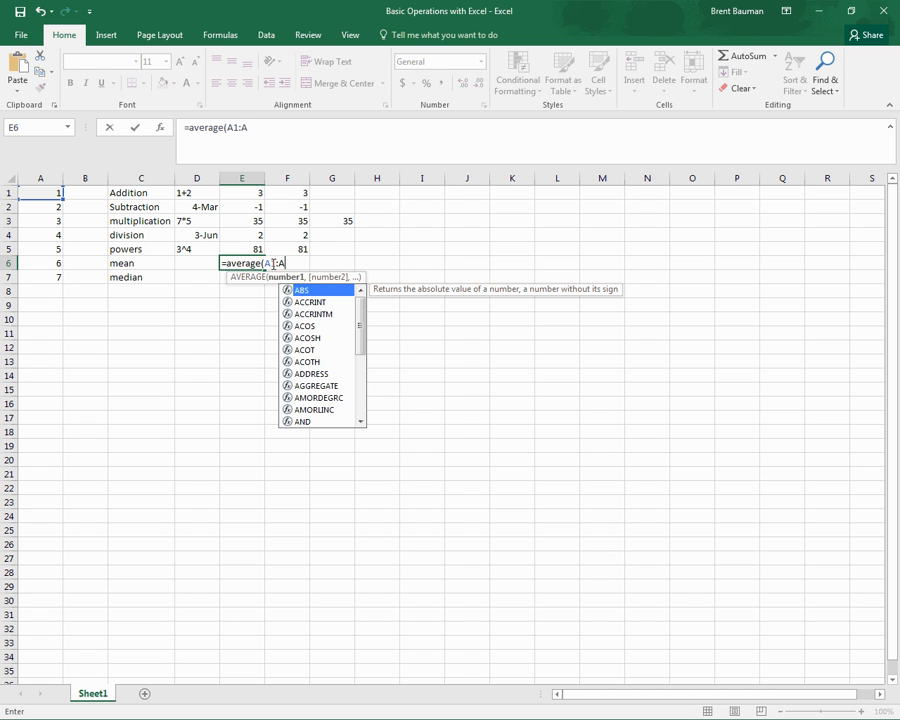
text(7)
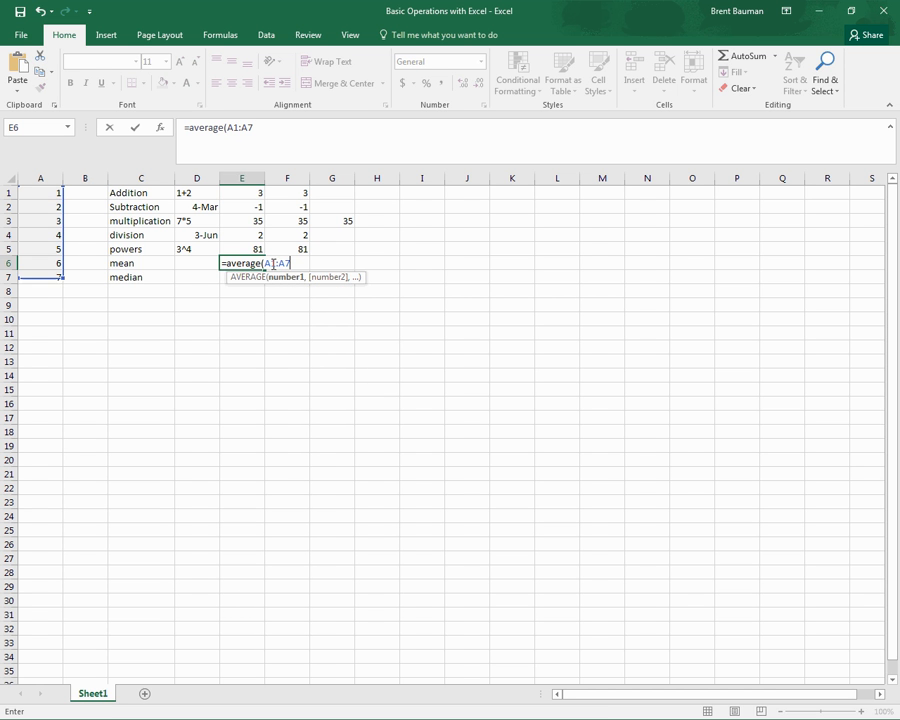
text())
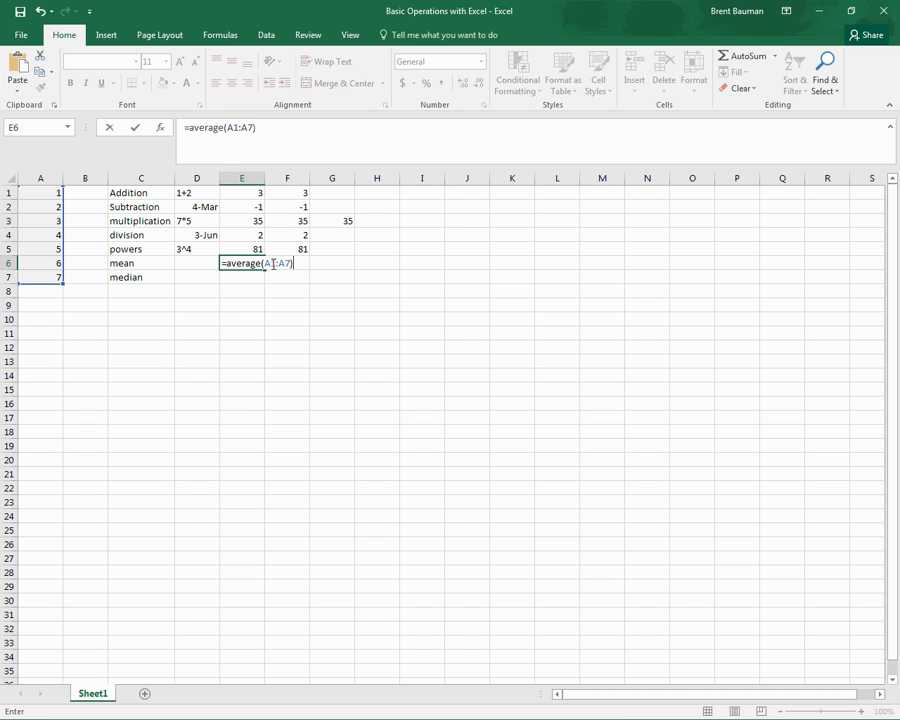
key(Return)
key(Left)
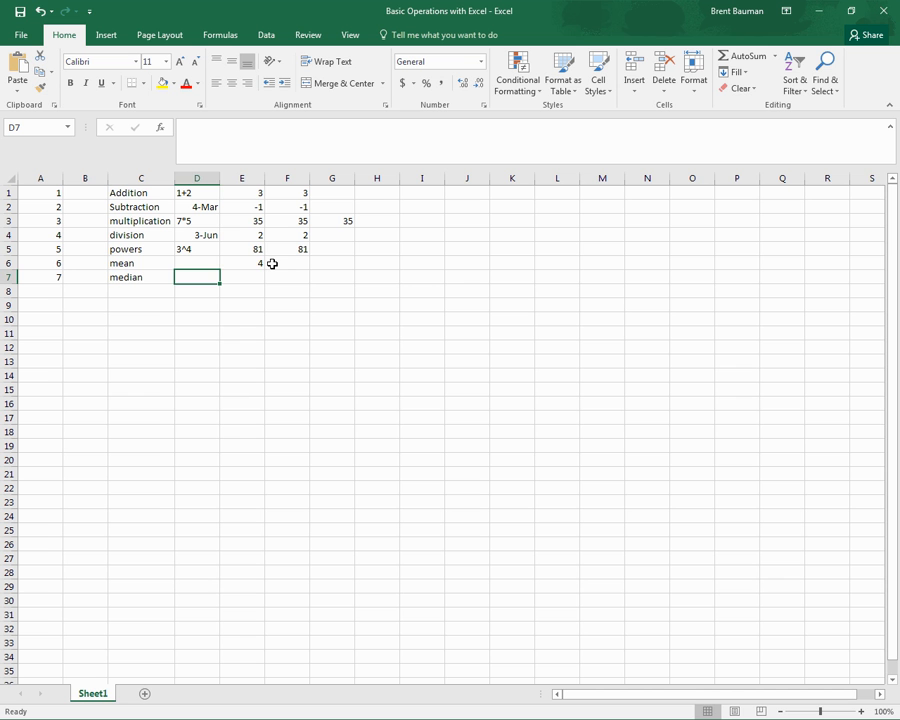
click(259, 263)
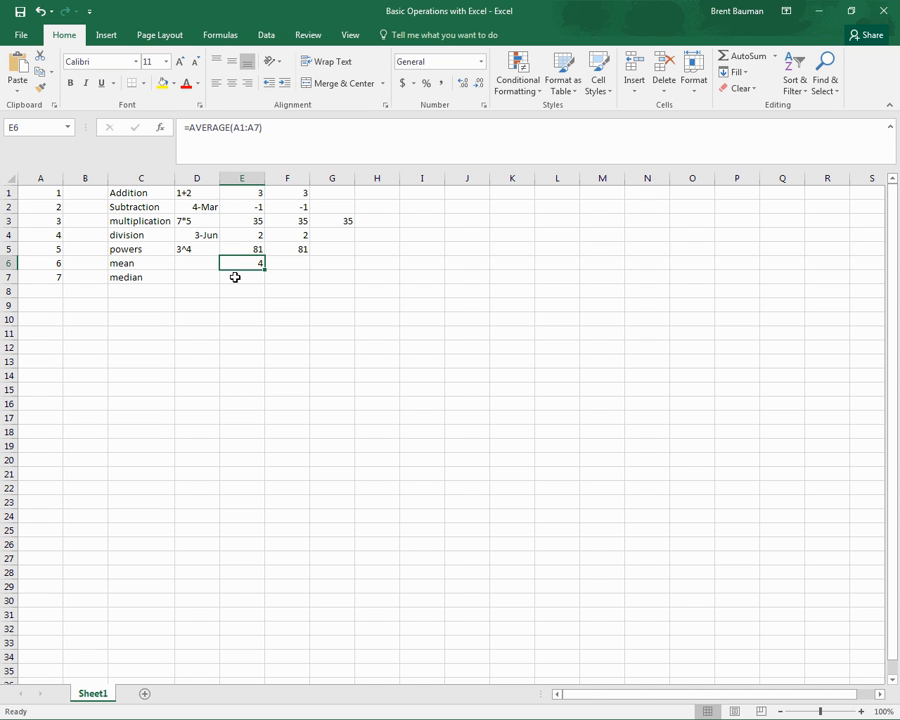
Step: Enter the formula =median(A1:A7) in cell E7 of the median row, picking the range from column A on the sheet
click(238, 277)
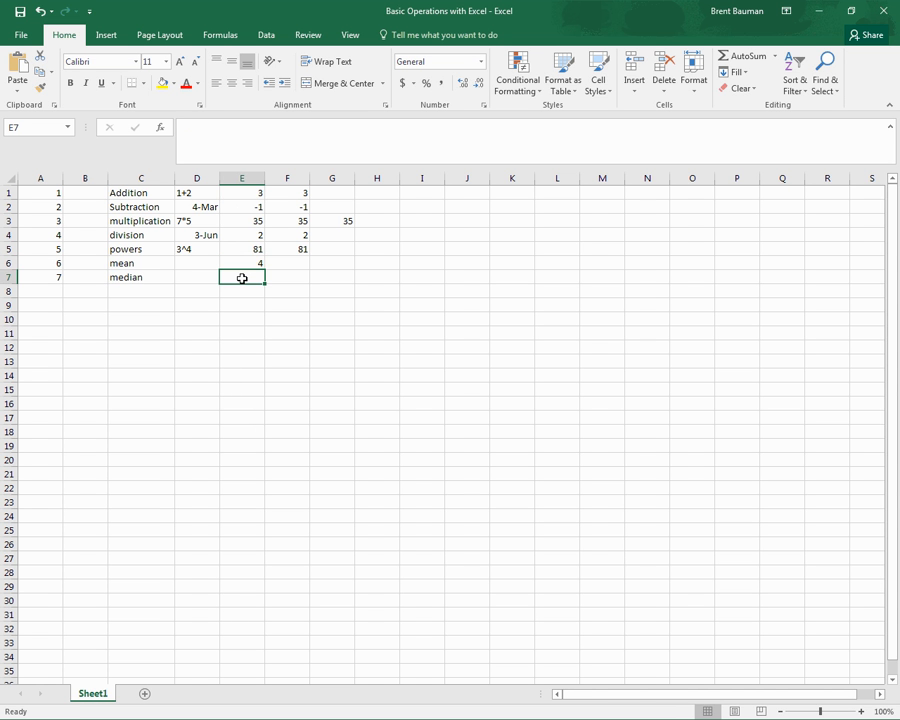
text(=)
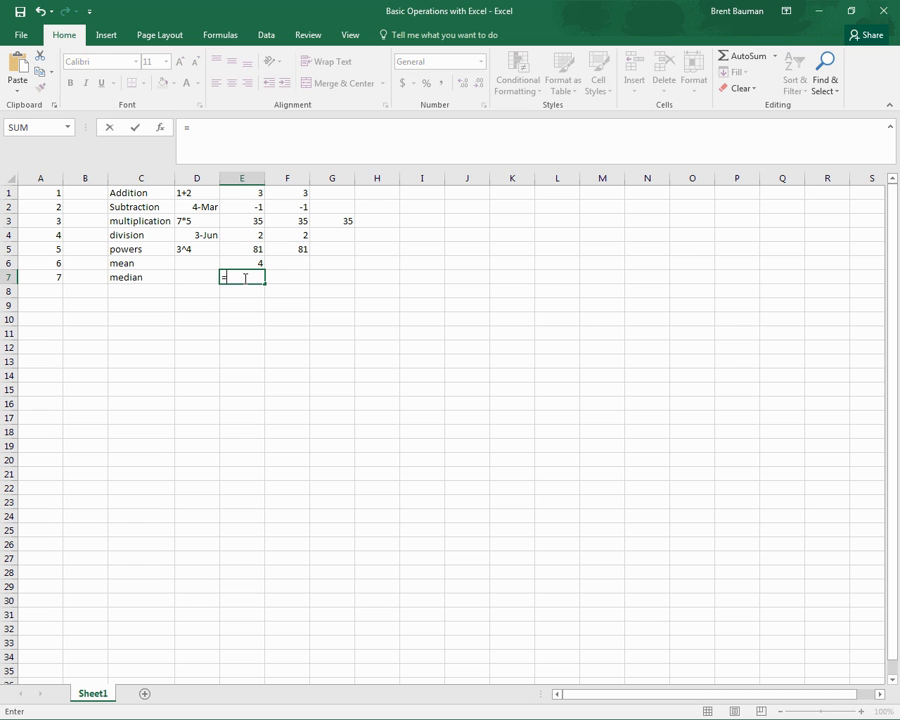
text(m)
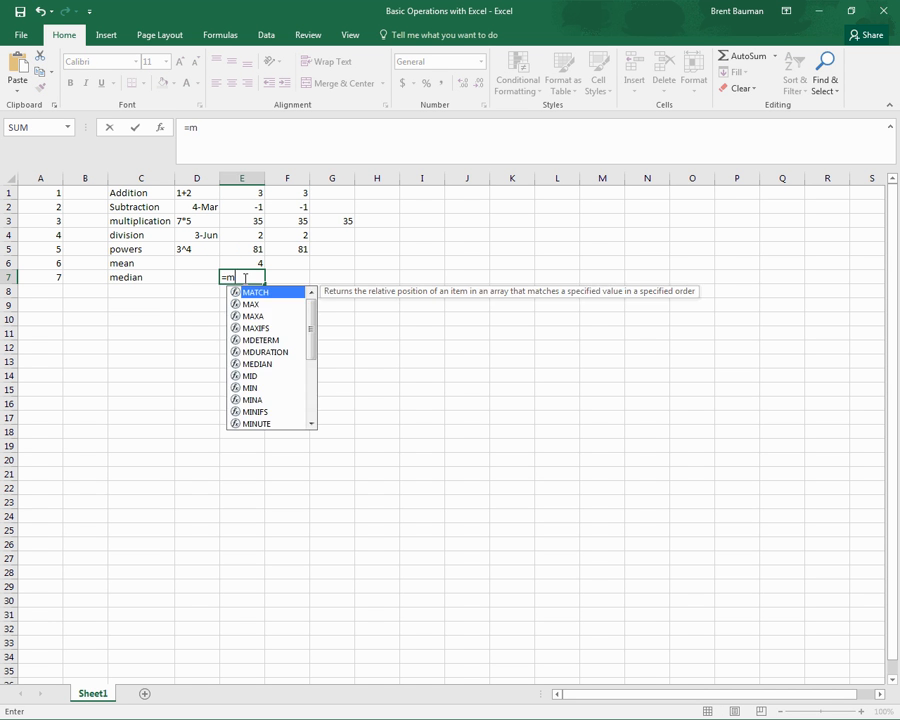
text(edian)
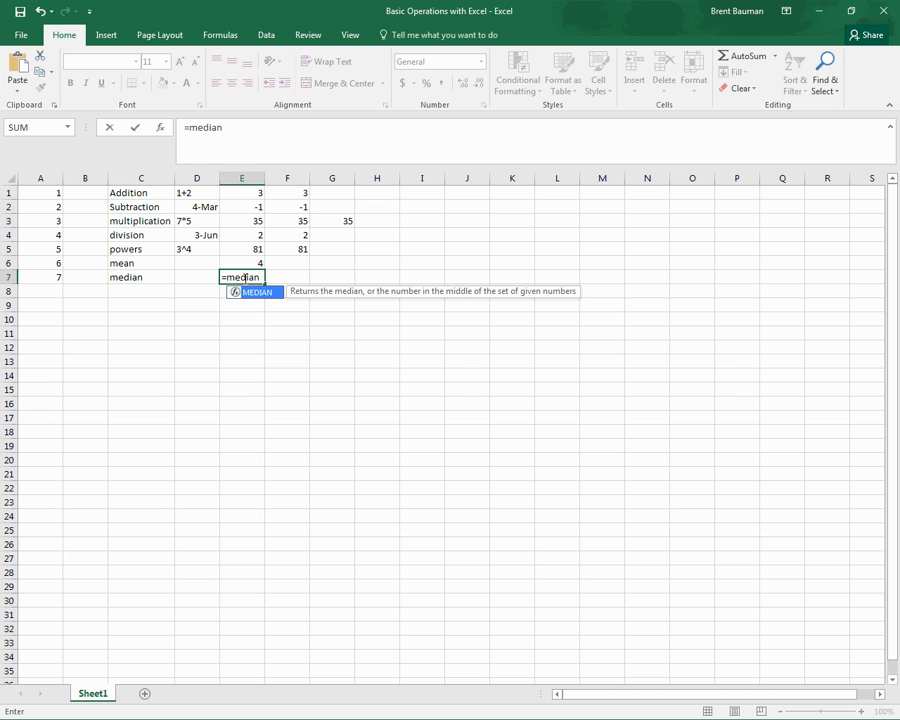
text(()
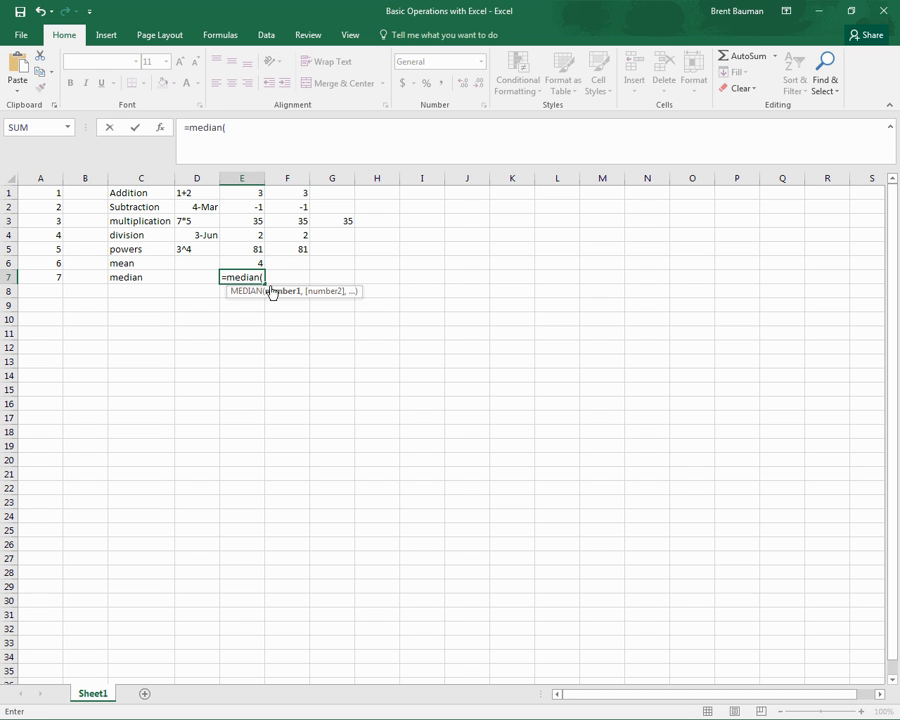
drag(38, 194, 66, 277)
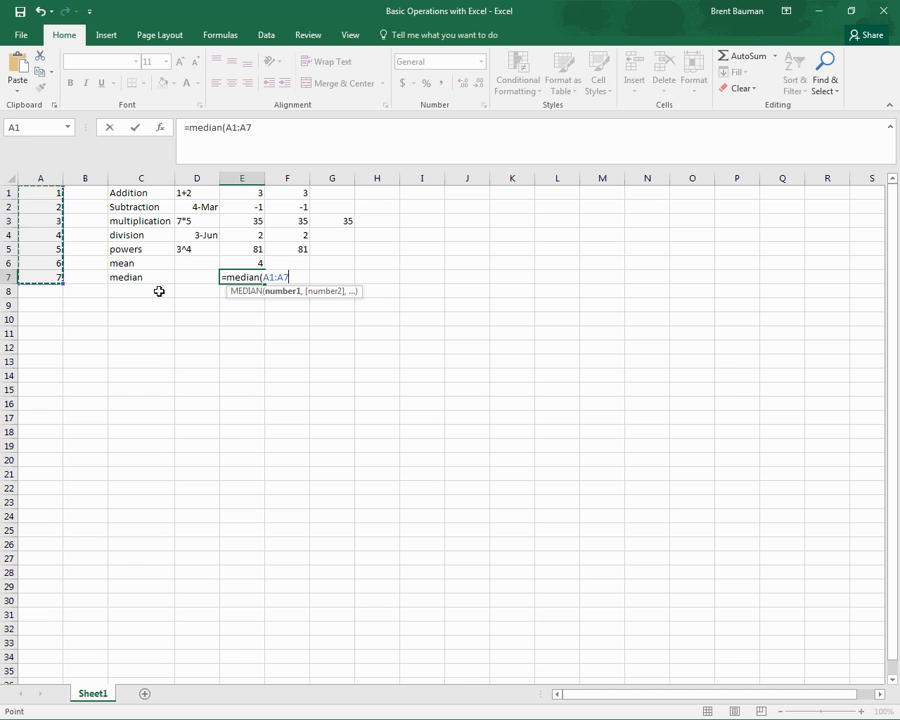
text())
key(Return)
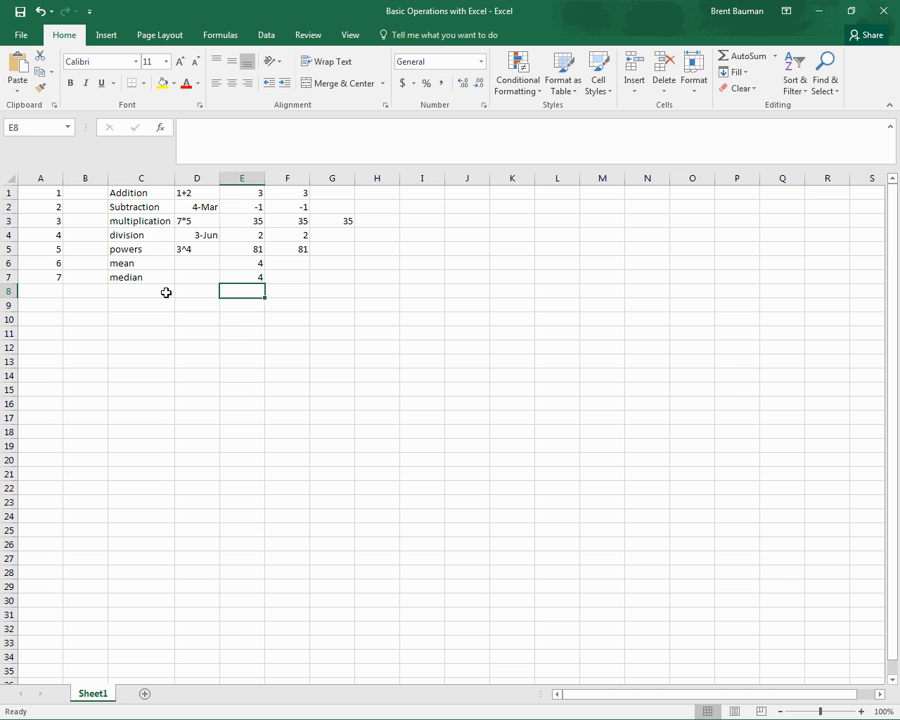
Step: Compare the median formula in cell E7 with the average formula in cell E6
click(238, 278)
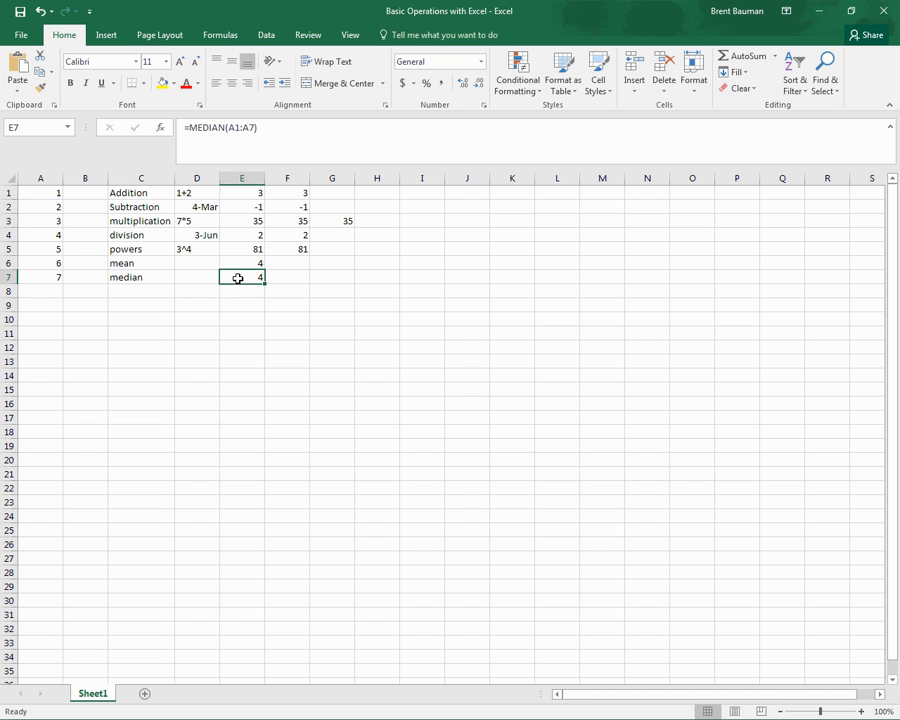
click(240, 264)
click(243, 277)
click(243, 264)
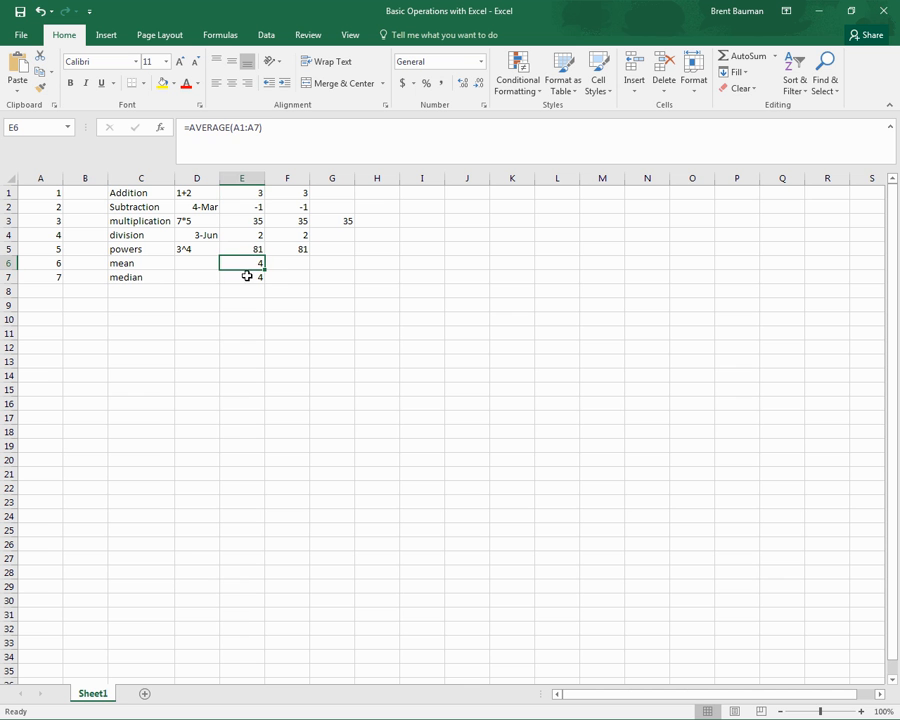
click(247, 276)
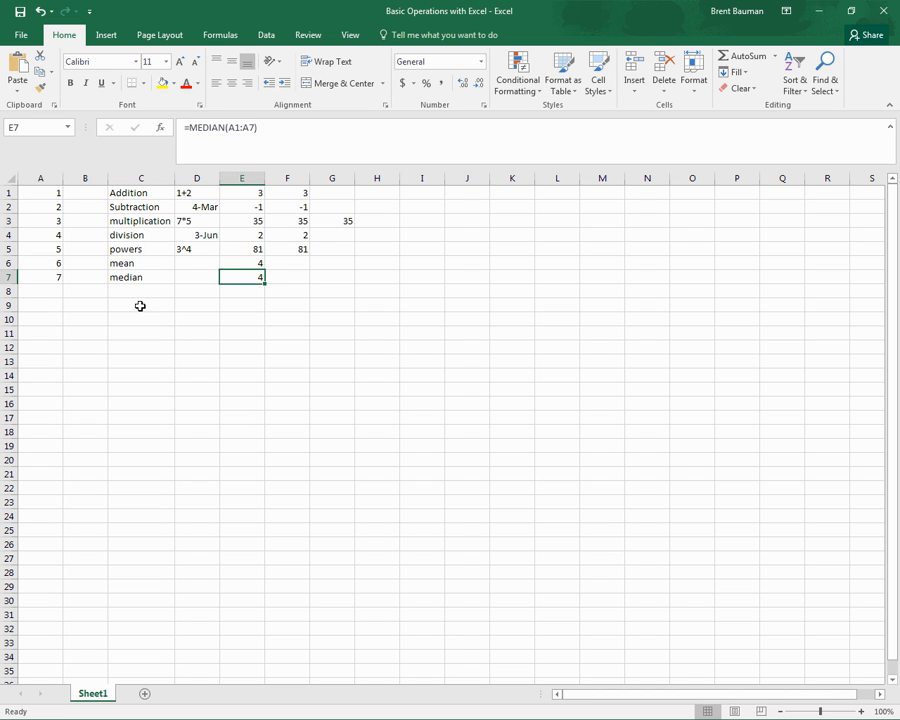
Step: Enter the division formula =A6/A4 in cell C9 using cell references, and reselect C9 to check the entered formula
click(141, 305)
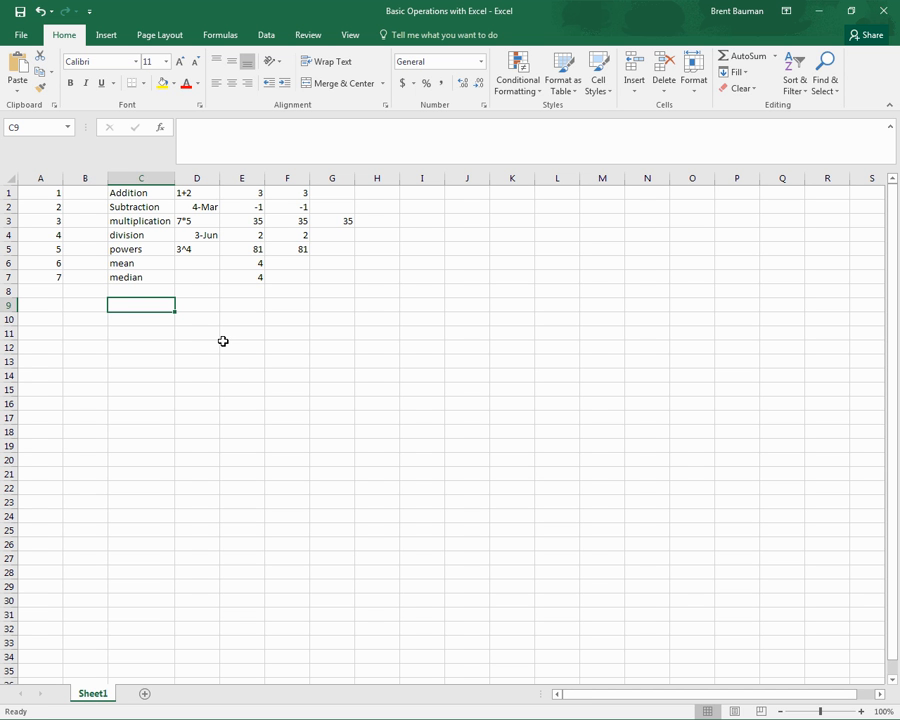
text(=)
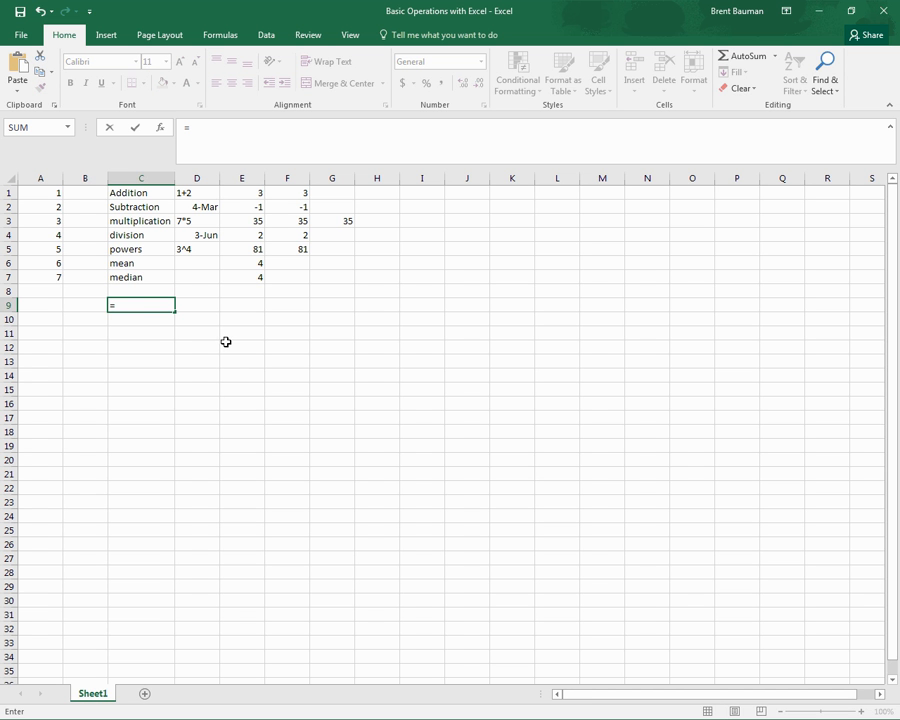
click(51, 262)
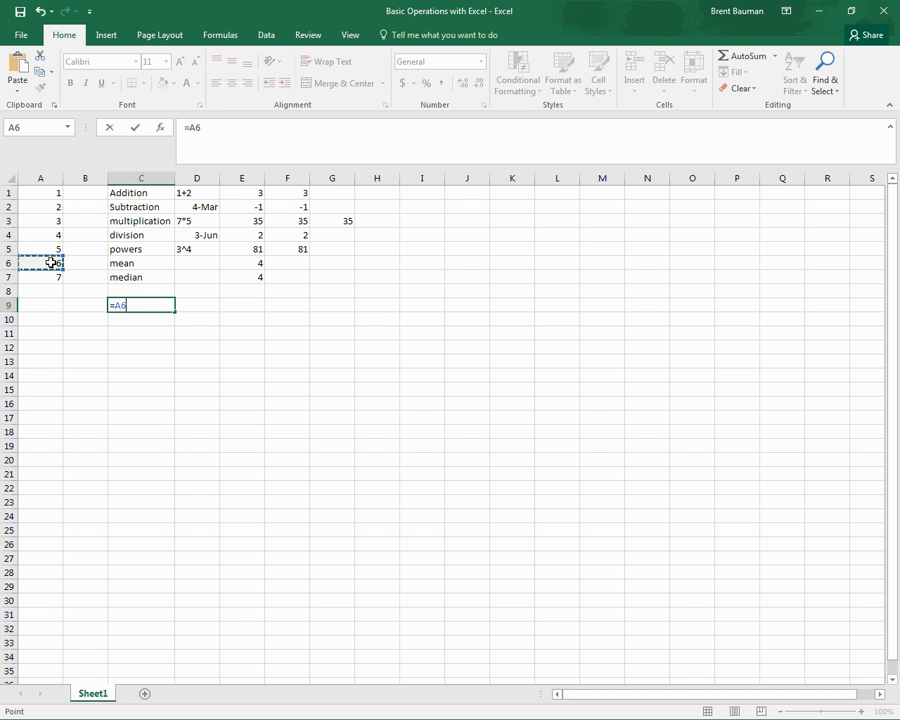
text(/)
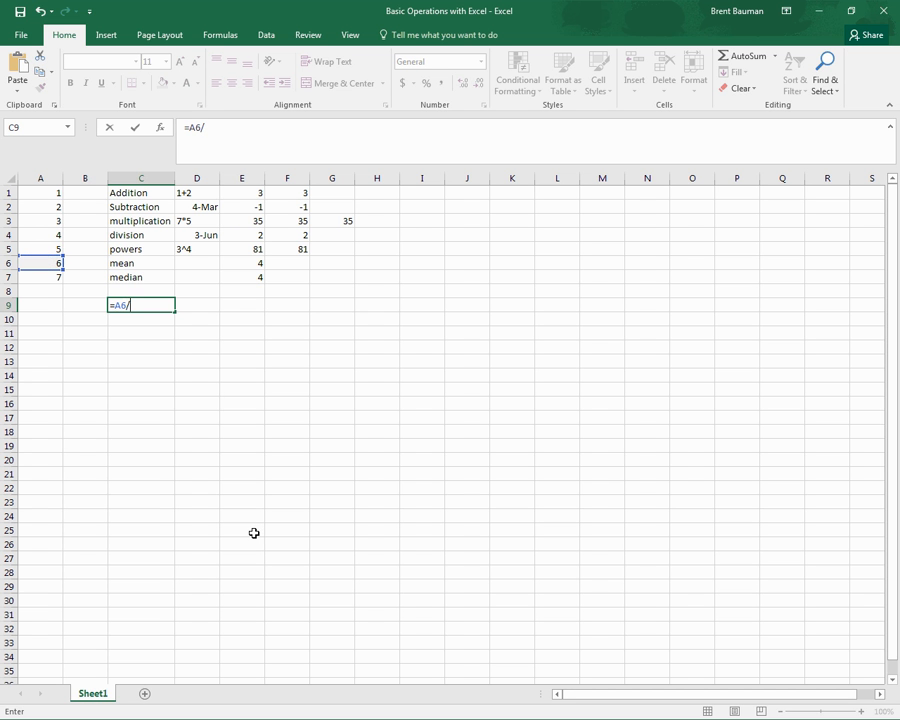
click(57, 236)
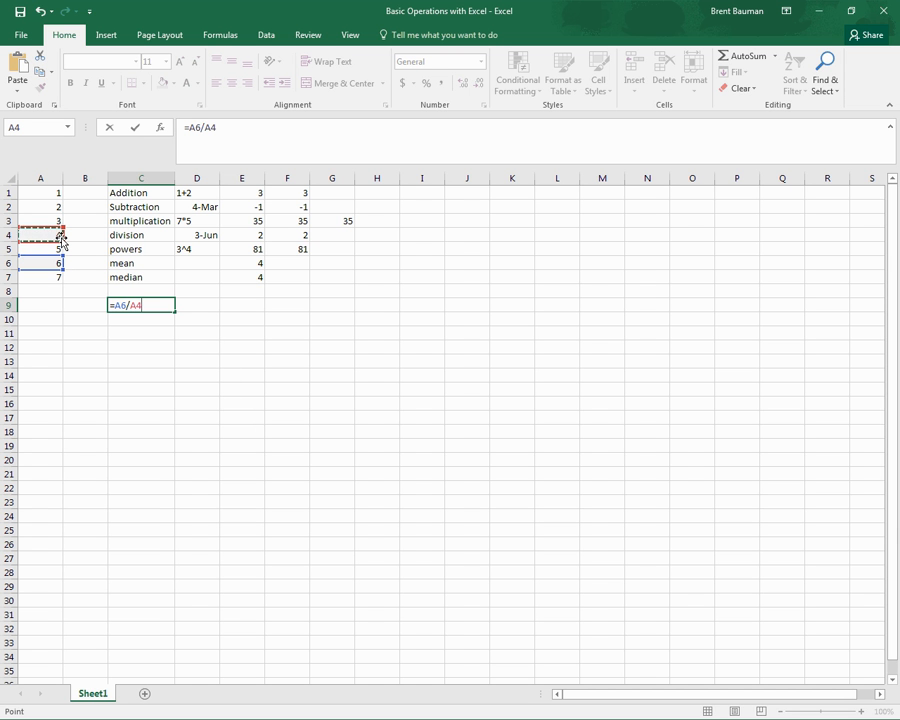
key(Return)
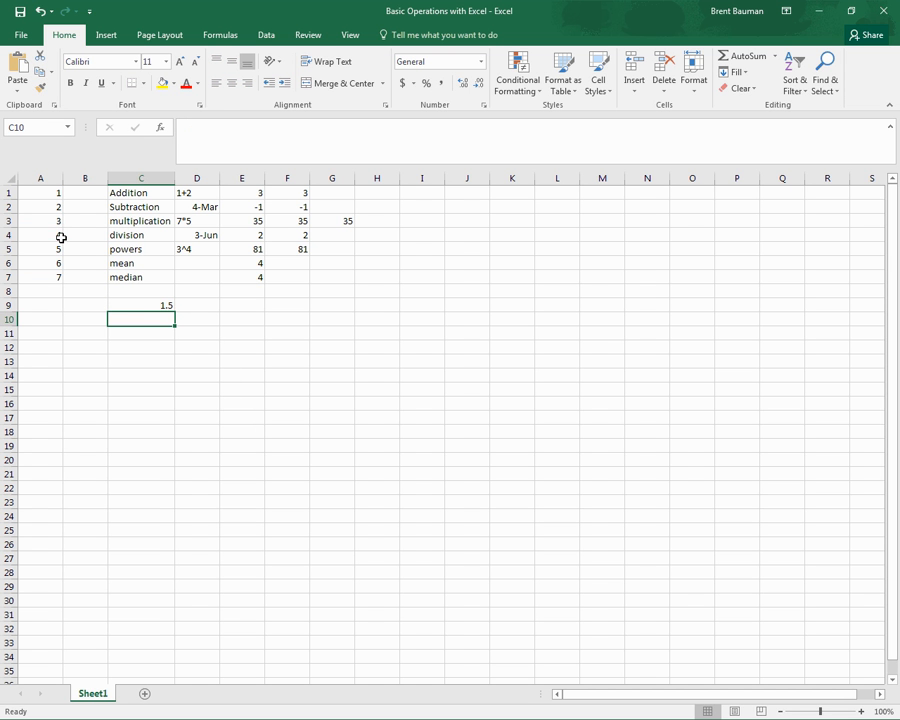
click(143, 303)
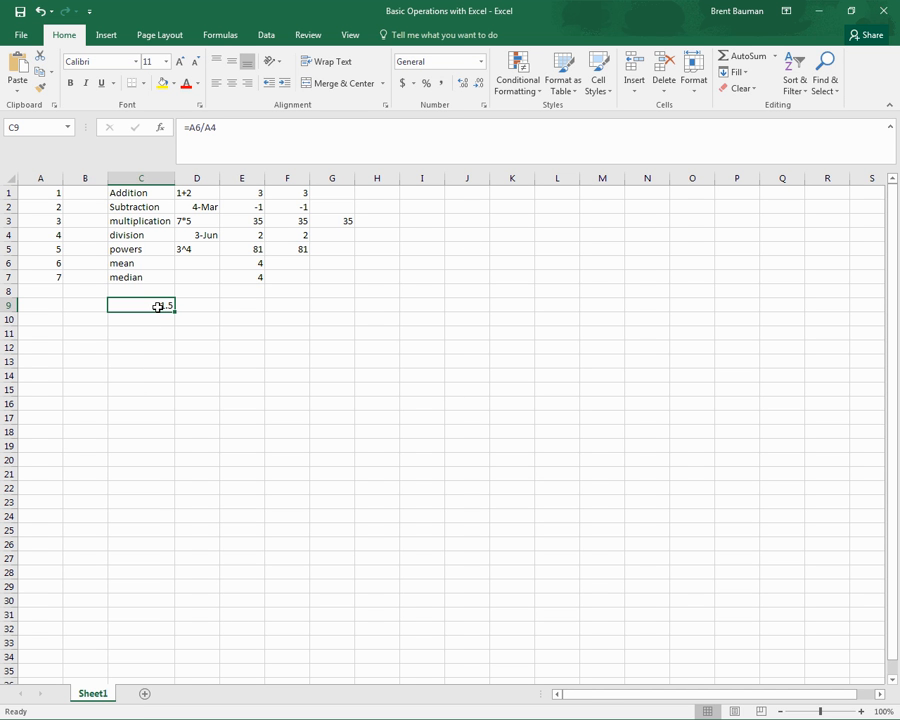
Step: Increase and decrease the number of decimal places shown in cell C9 repeatedly to demonstrate decimal formatting
click(466, 86)
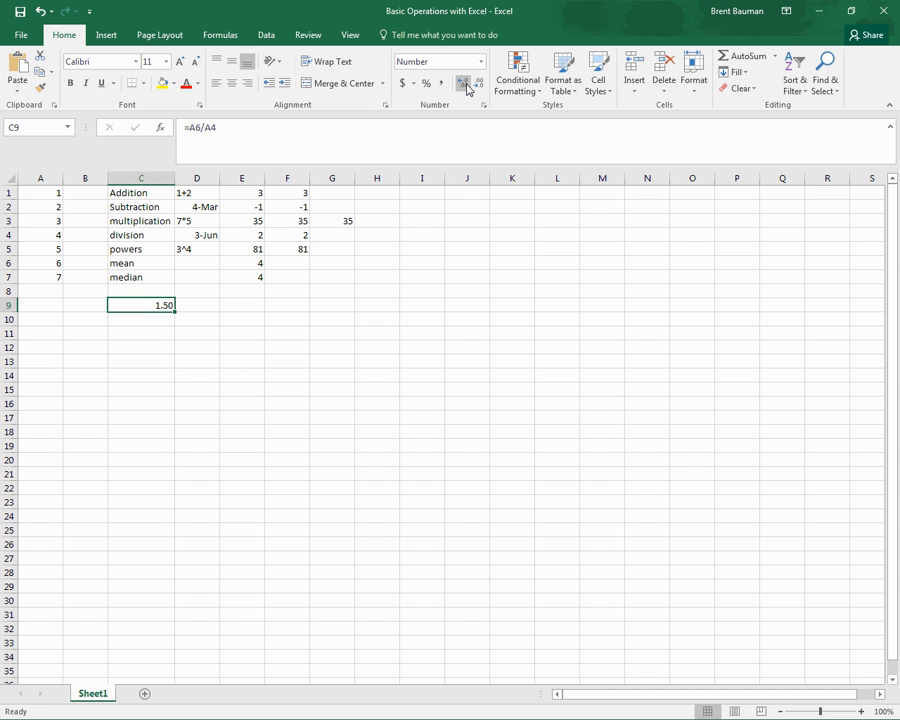
click(466, 86)
click(478, 86)
click(478, 86)
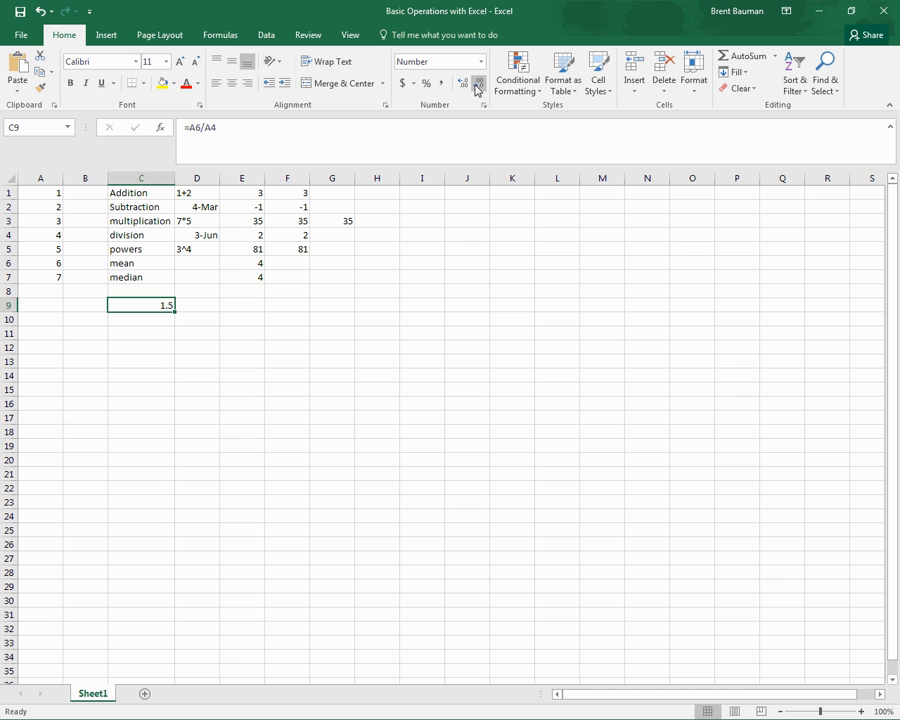
click(478, 86)
click(461, 84)
click(461, 84)
click(461, 84)
click(461, 84)
click(461, 84)
click(478, 86)
click(478, 86)
click(478, 86)
click(478, 86)
click(478, 86)
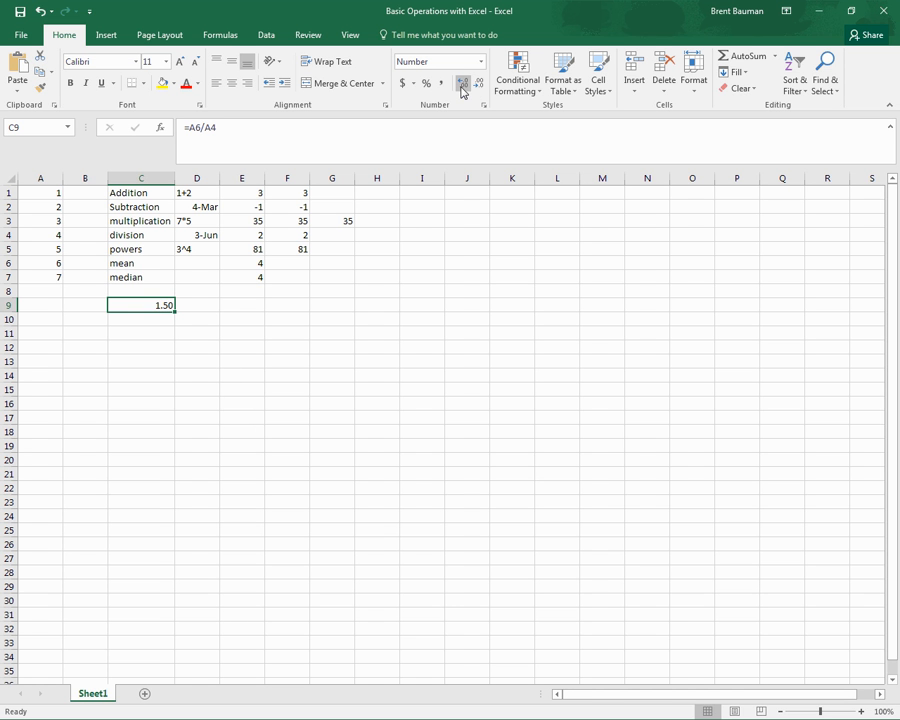
click(462, 86)
click(477, 87)
click(477, 87)
click(477, 87)
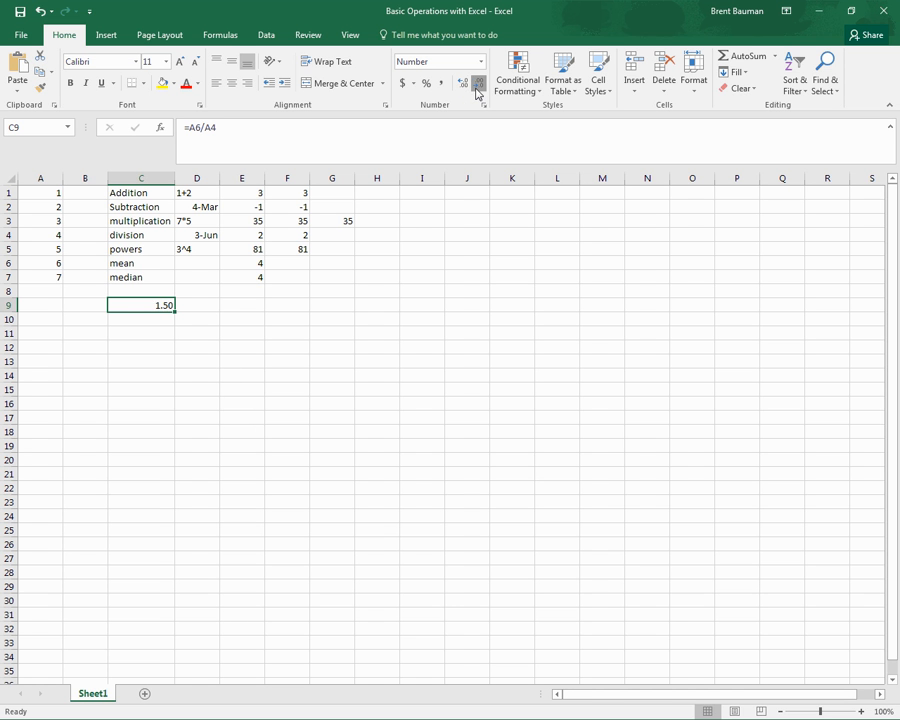
click(477, 87)
click(463, 87)
click(463, 87)
click(463, 87)
click(463, 87)
click(479, 87)
click(479, 87)
click(479, 87)
click(479, 87)
click(462, 88)
click(462, 88)
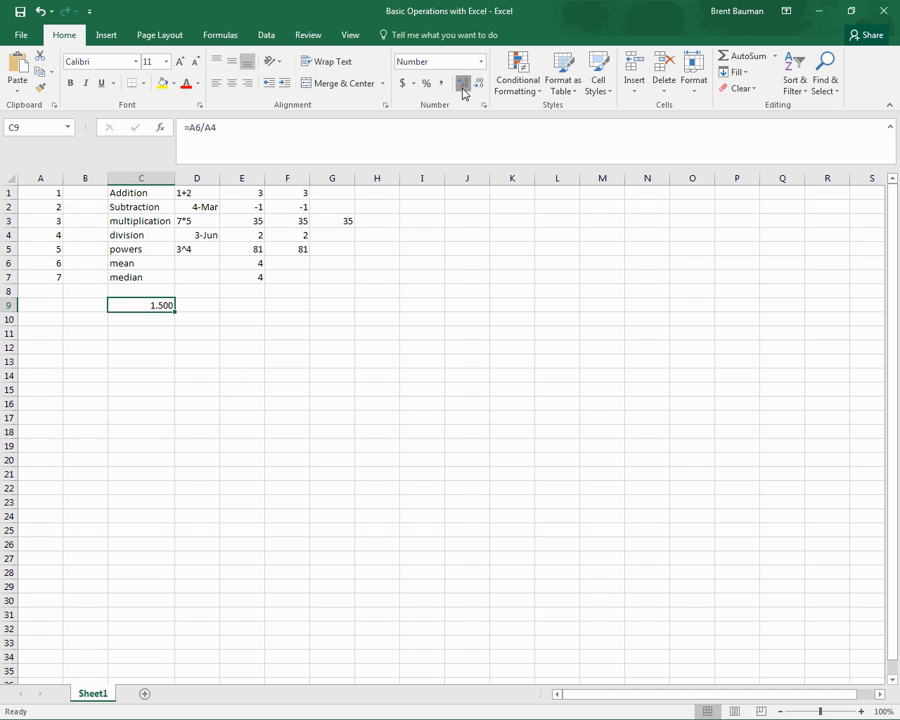
click(462, 88)
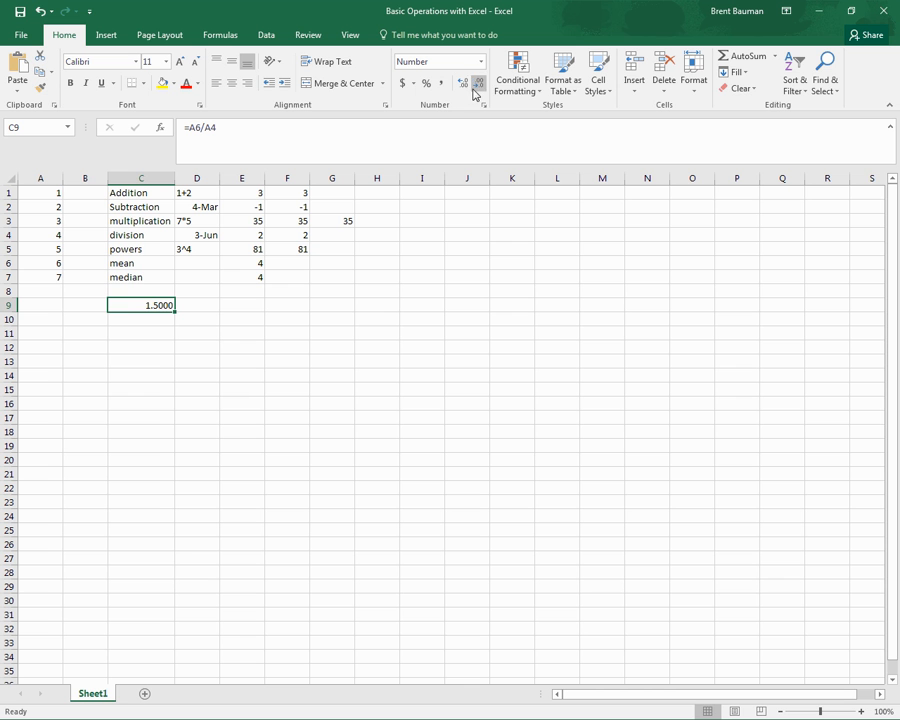
click(477, 90)
Step: Apply the dollar Accounting format to cell C9, and look through the available number formats without choosing another
click(402, 85)
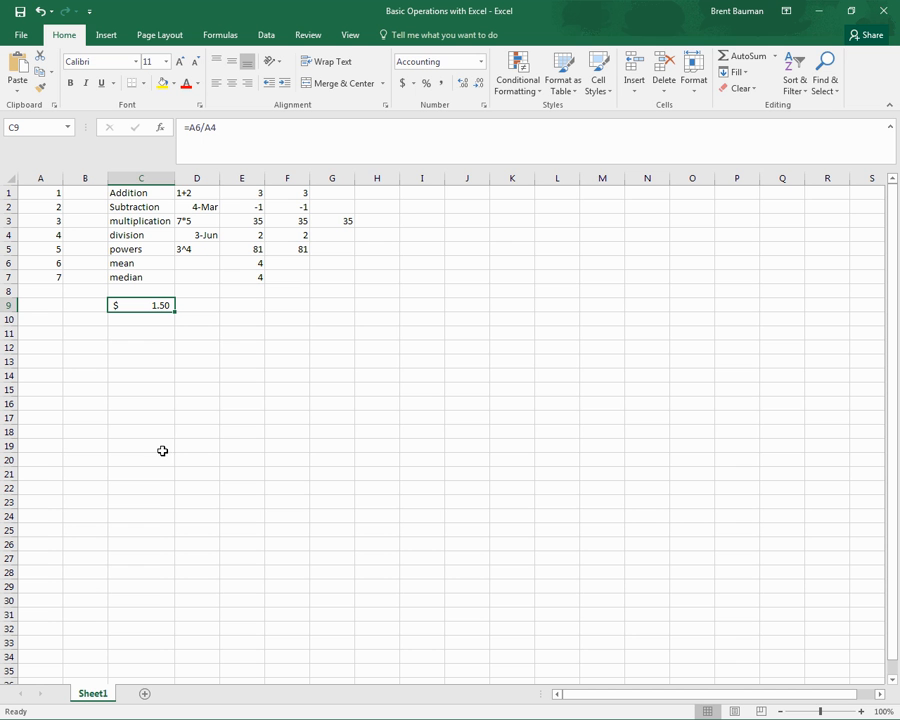
click(481, 62)
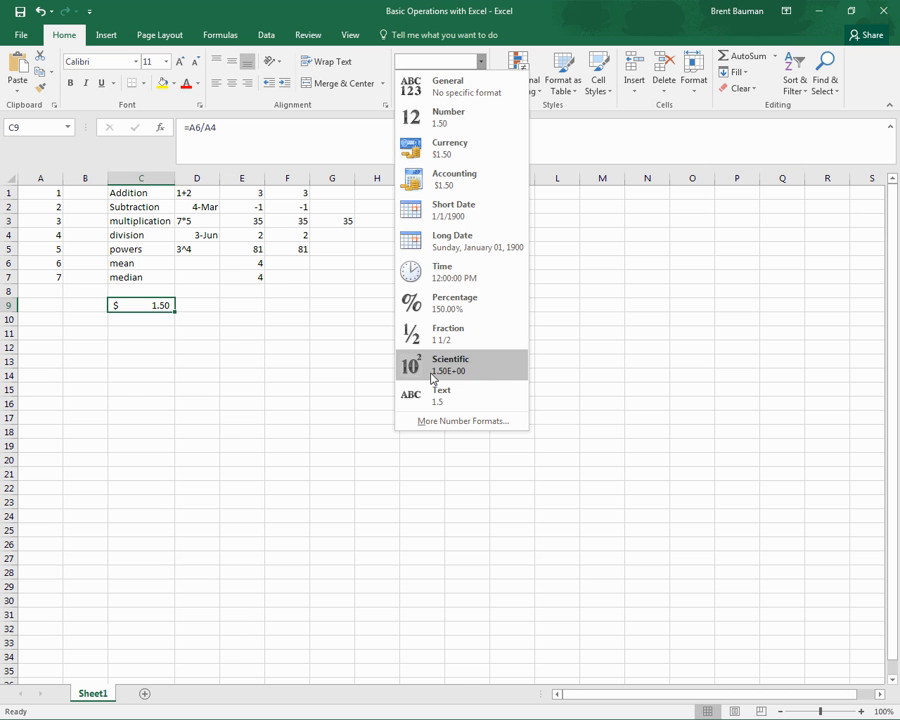
click(245, 320)
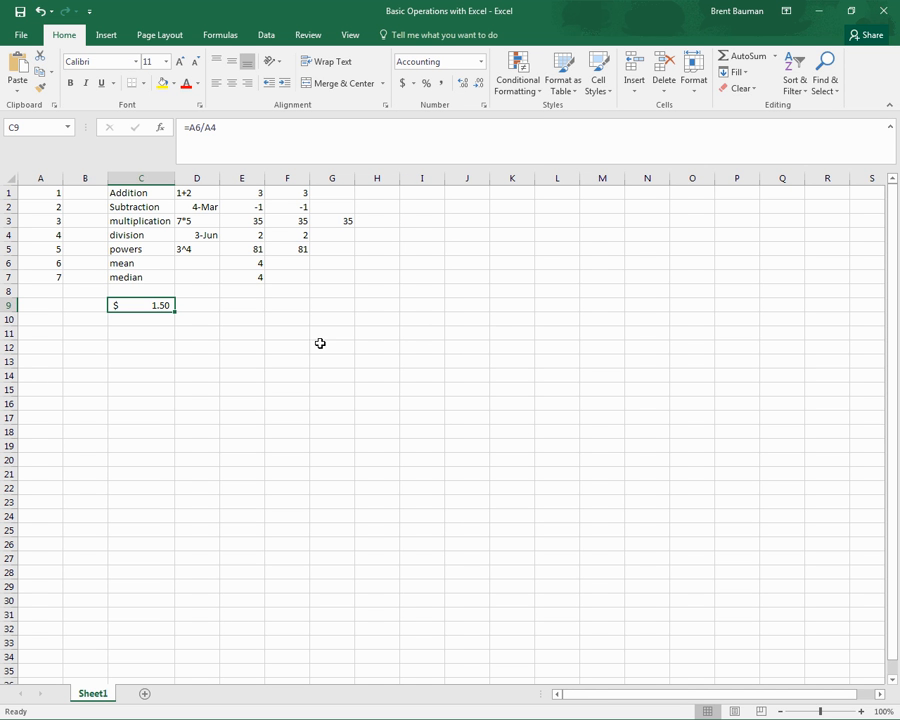